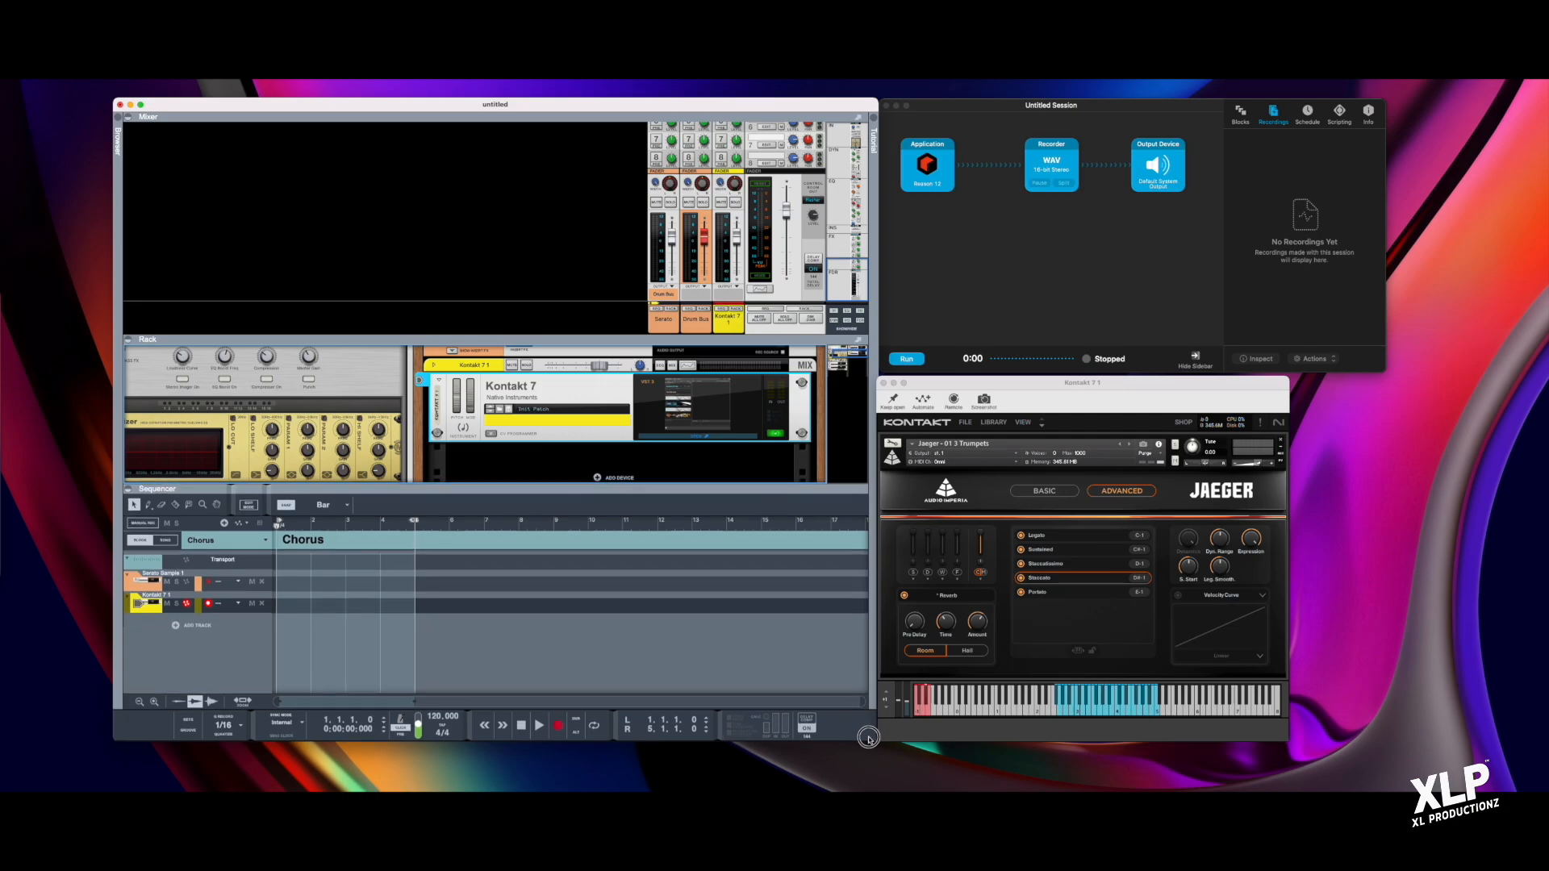
Step: Arrange the Kontakt 7 and audio capture session windows beside the Reason window so that they do not overlap it
left_click_drag(949, 386, 955, 387)
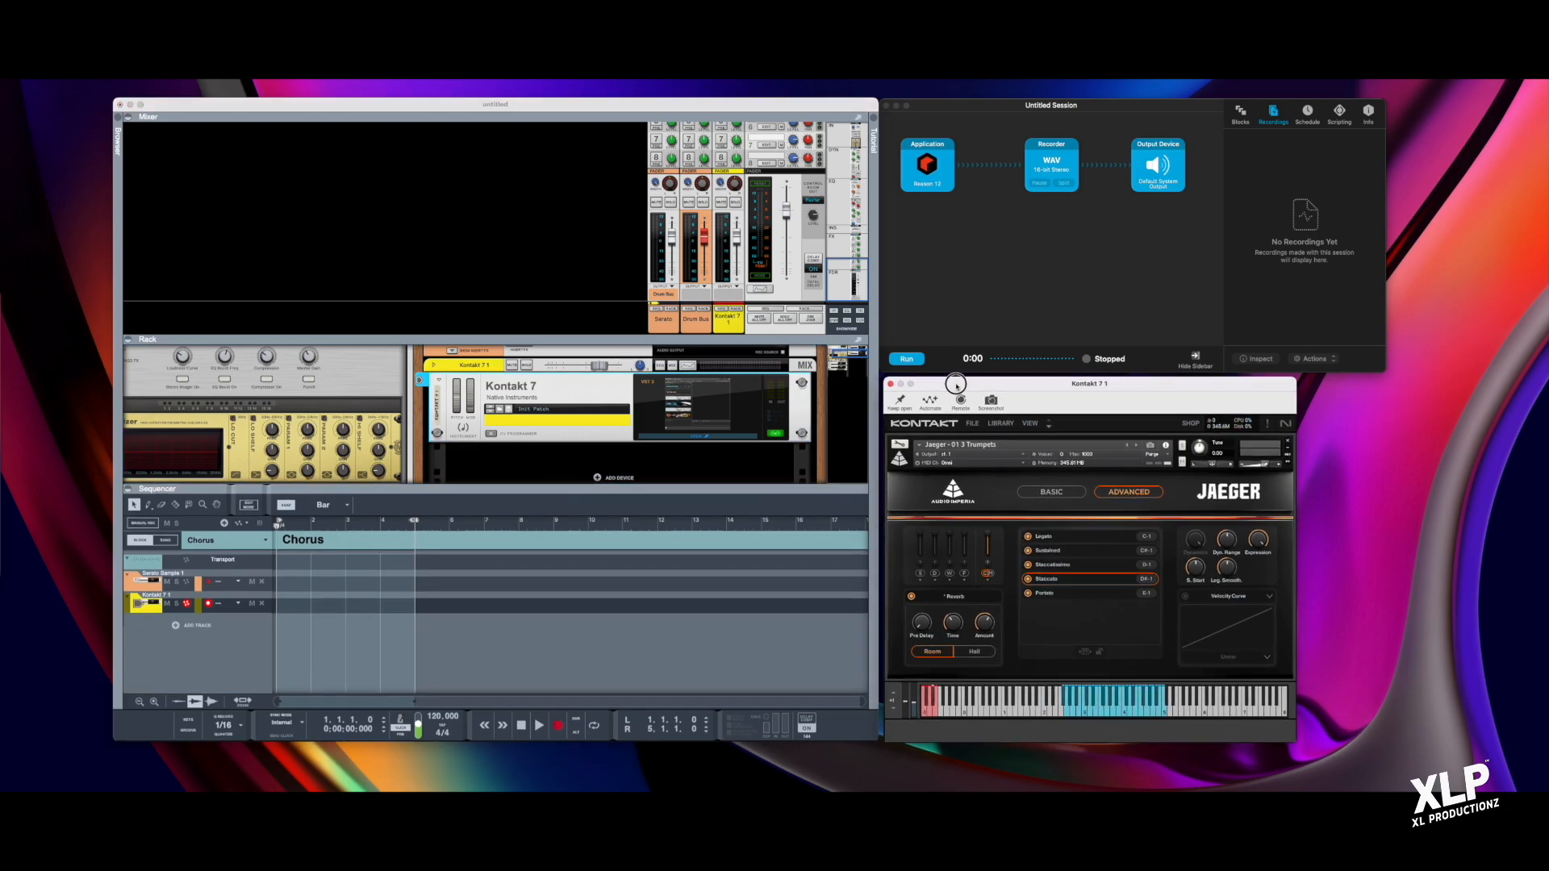
left_click_drag(876, 743, 870, 739)
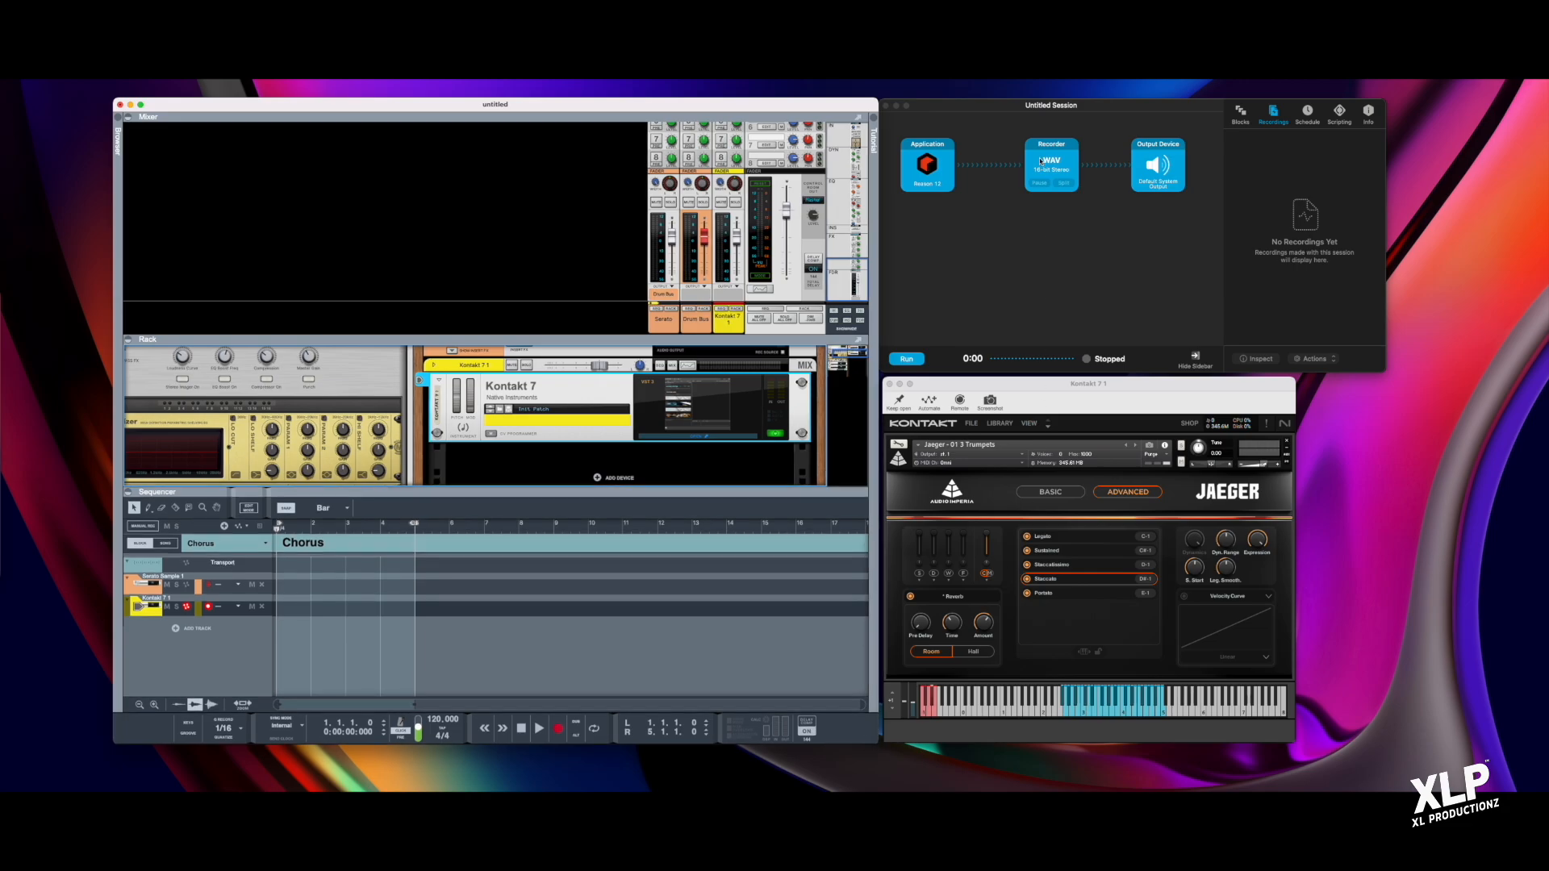
left_click_drag(988, 105, 991, 104)
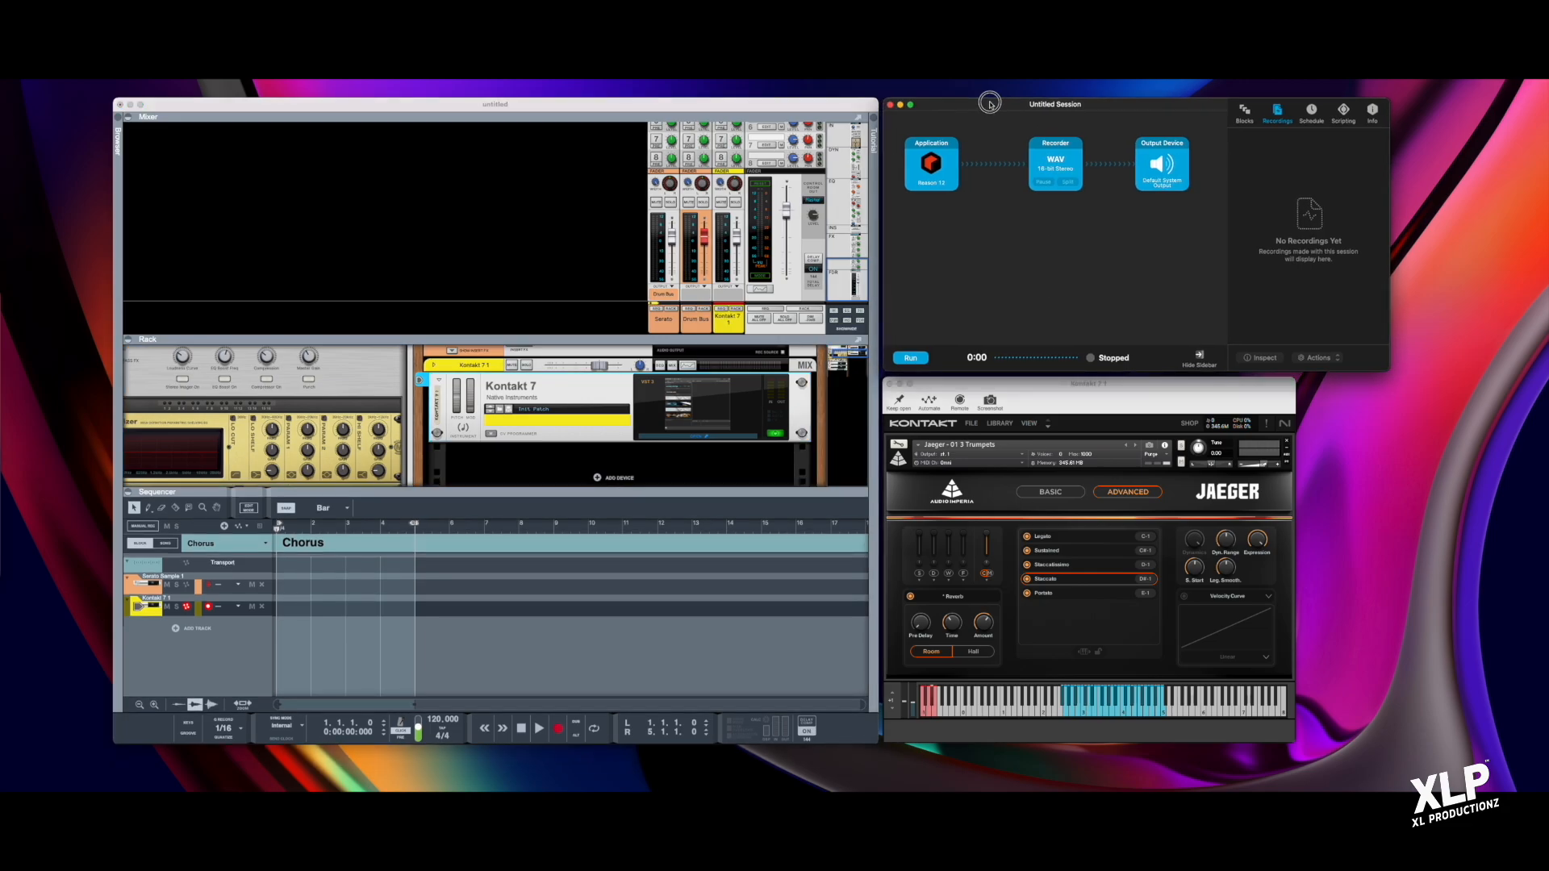
Step: Record the Kontakt trumpet performance as a WAV with the capture session, close the Kontakt window and stop the session
left_click(910, 358)
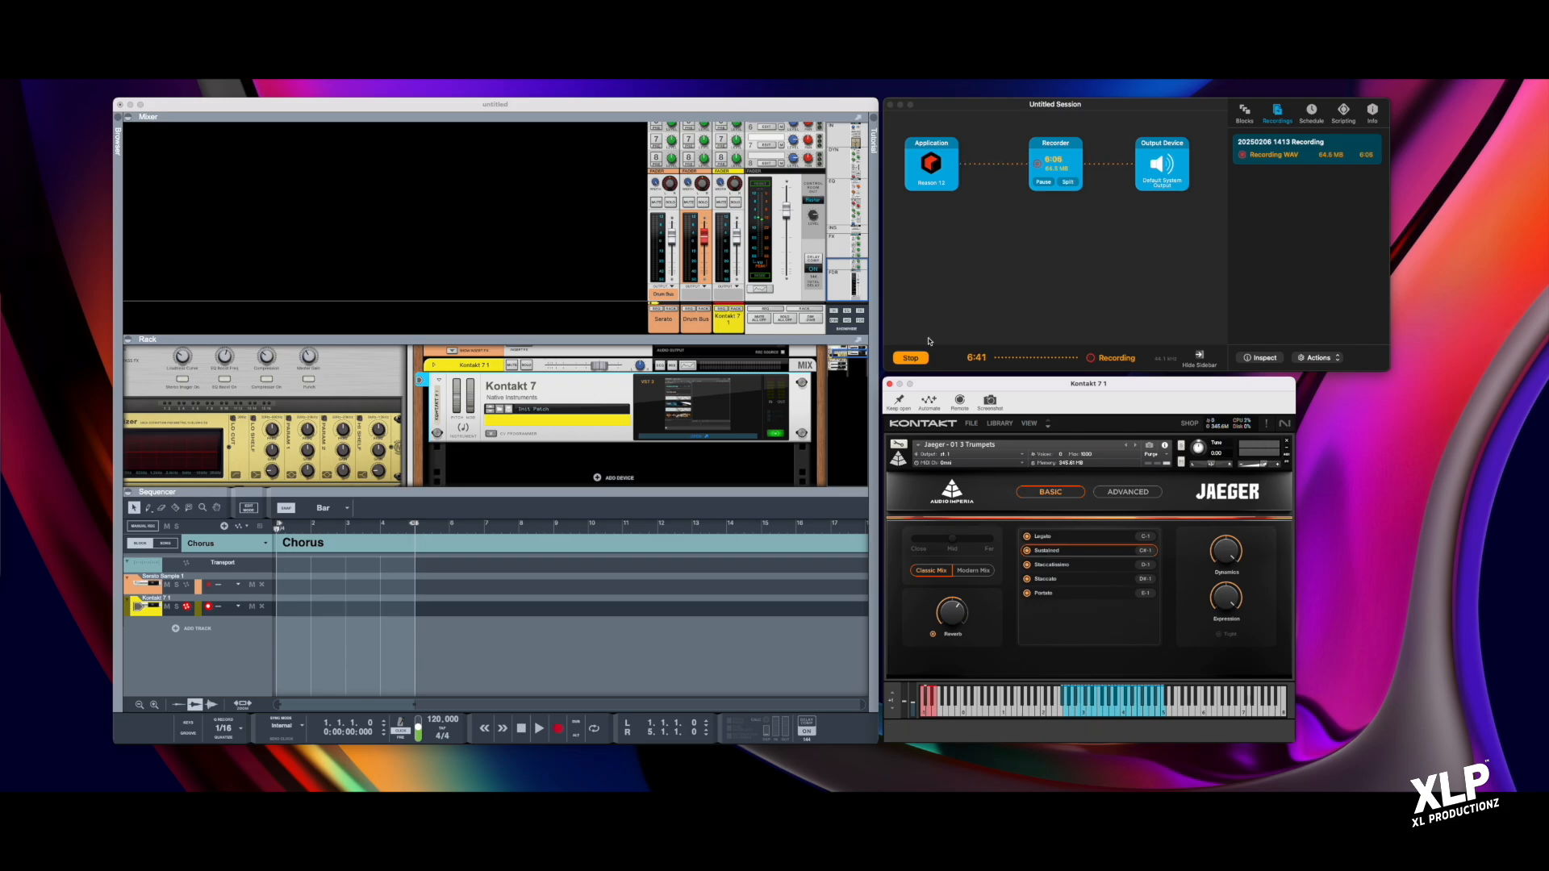
left_click(1044, 182)
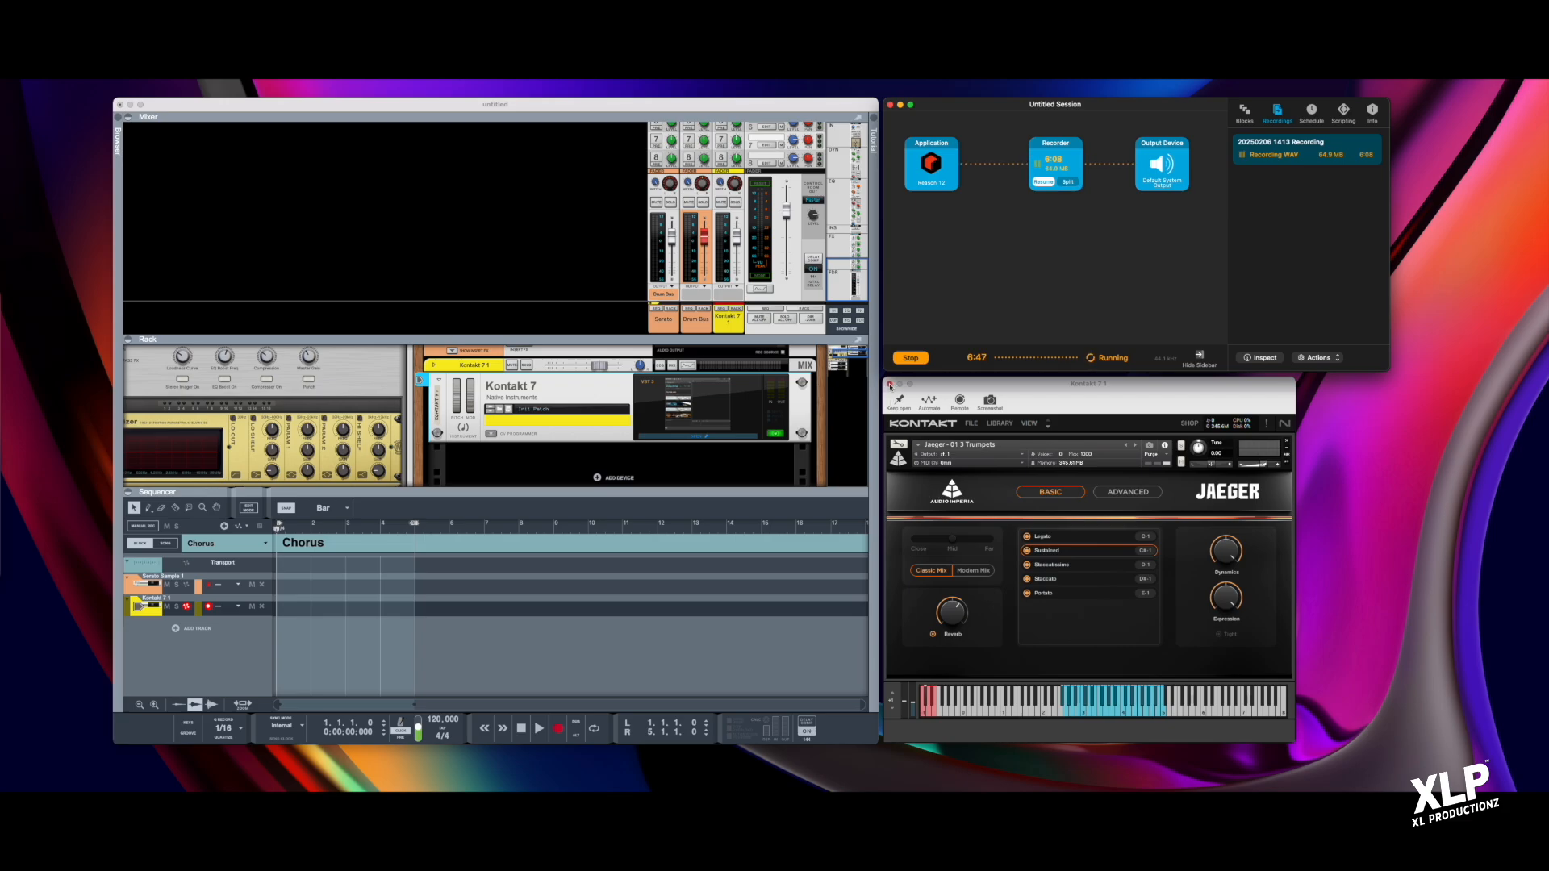
left_click(890, 385)
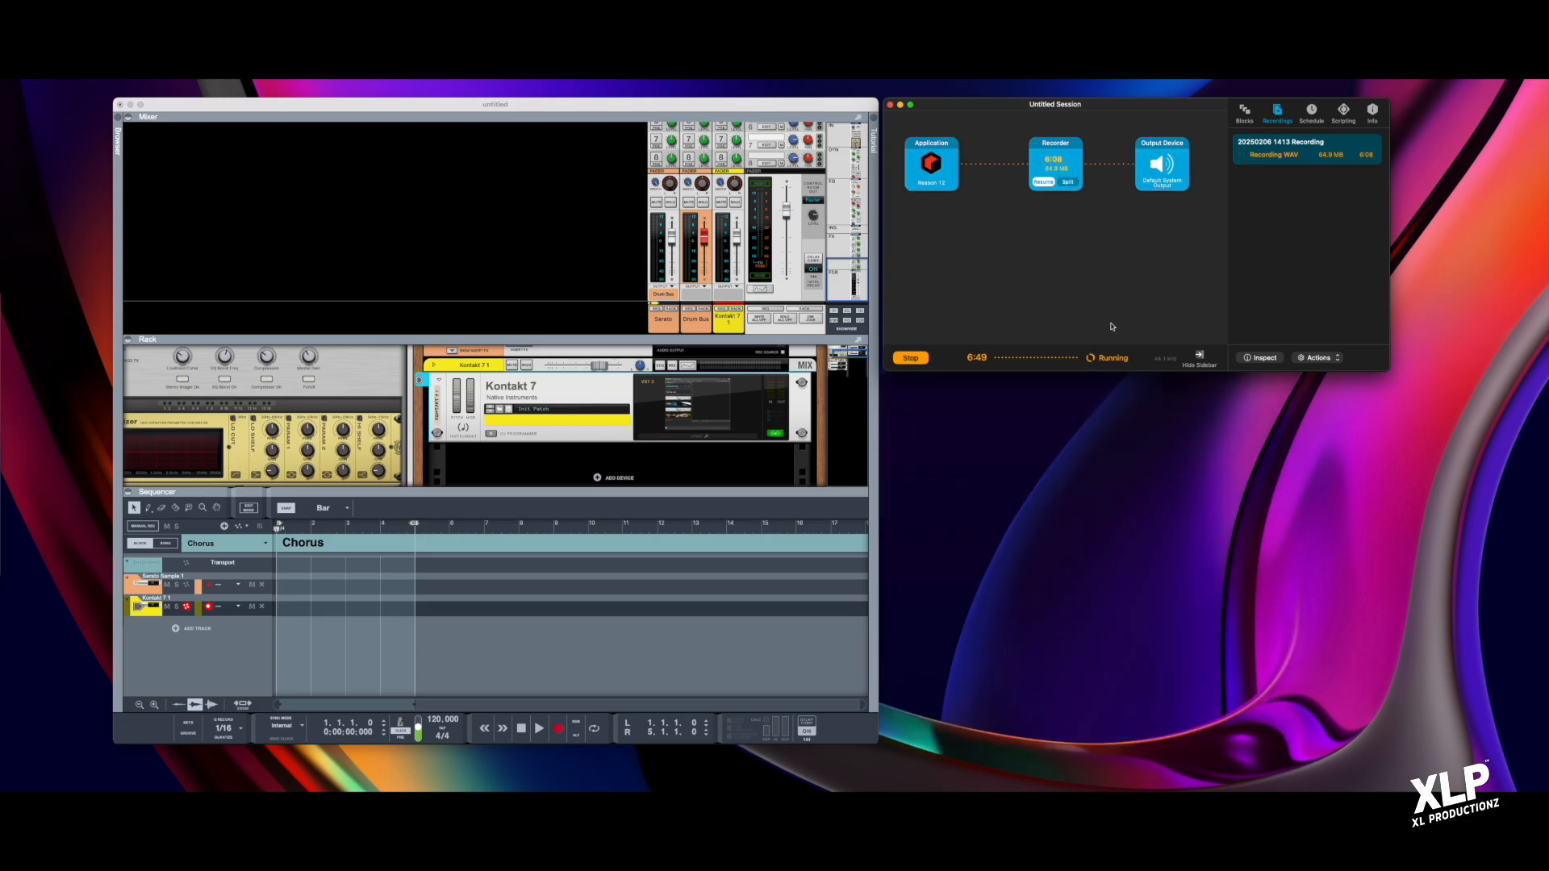
left_click(912, 358)
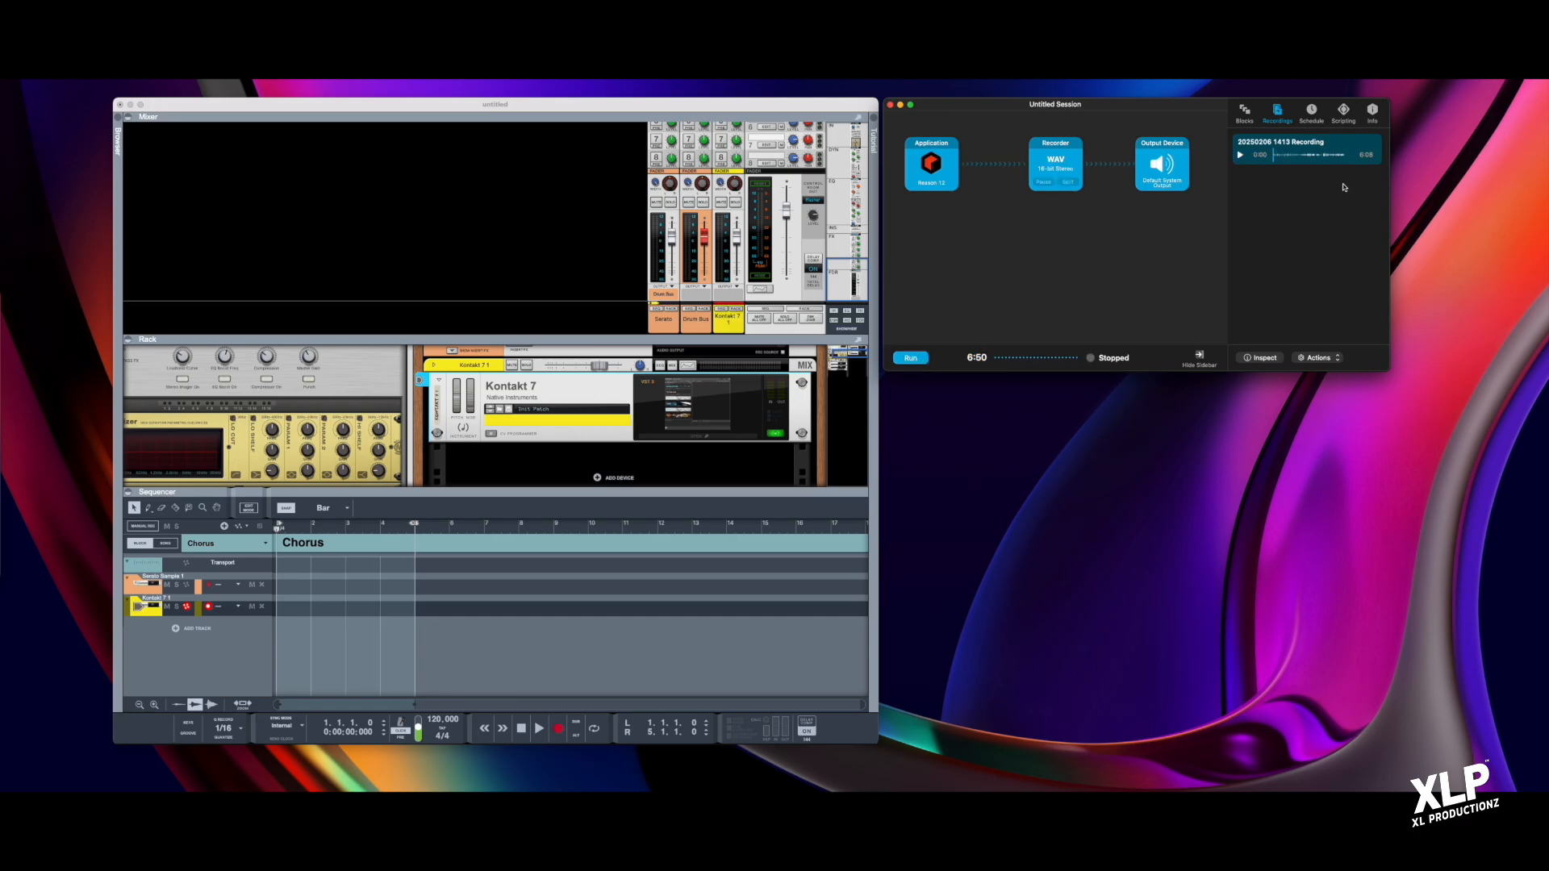
Step: Open the new recording's details, enter the title "Brass Jaeger Sounds" and fill in the artist credit
double_click(1301, 159)
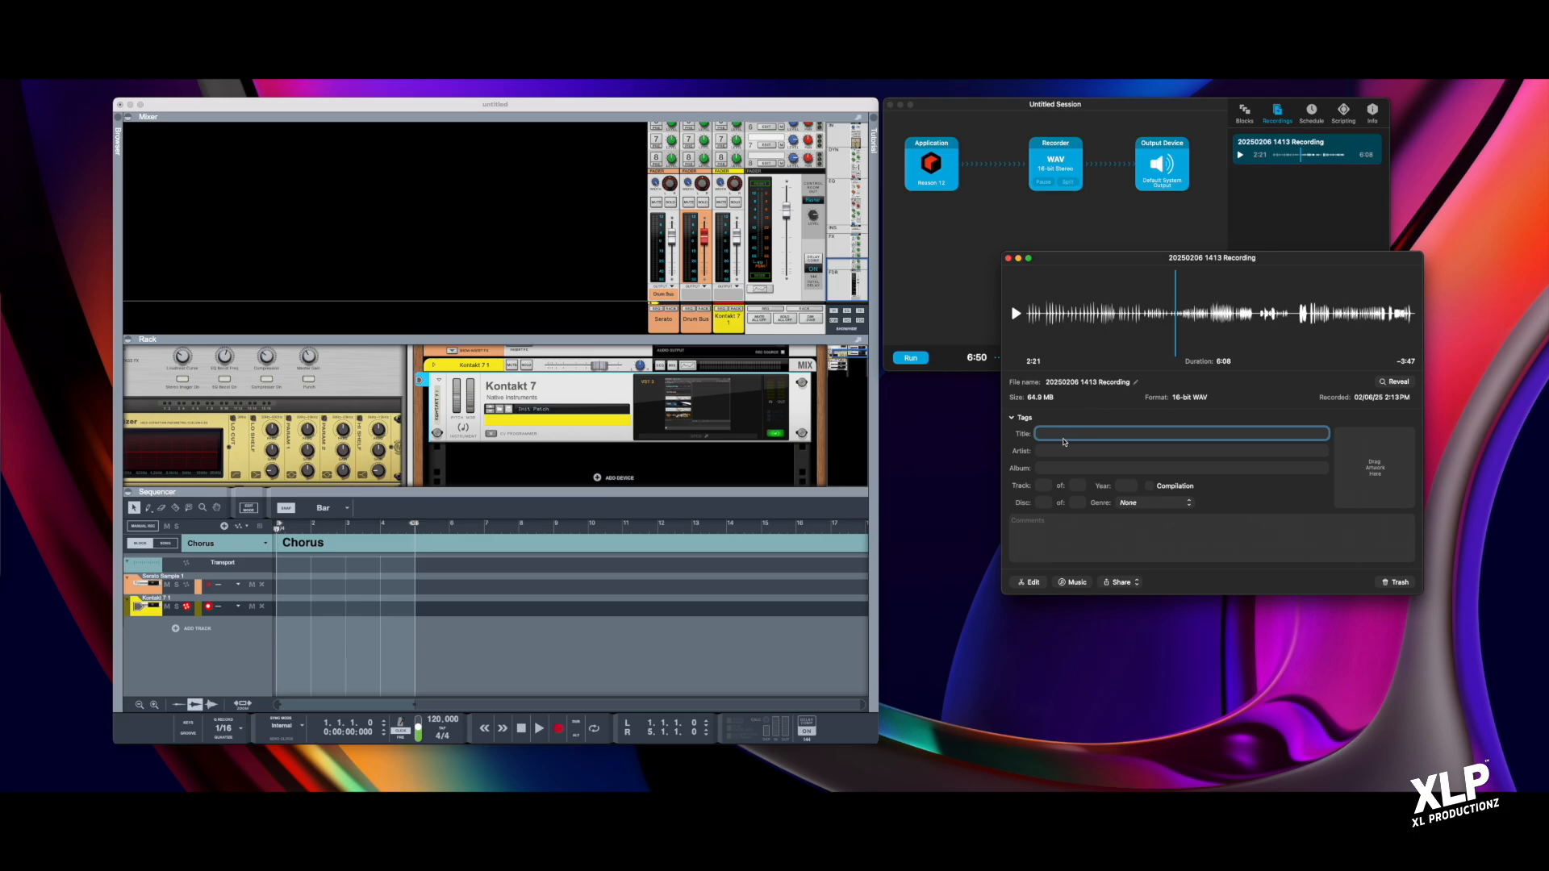
type("Brass Jaeger")
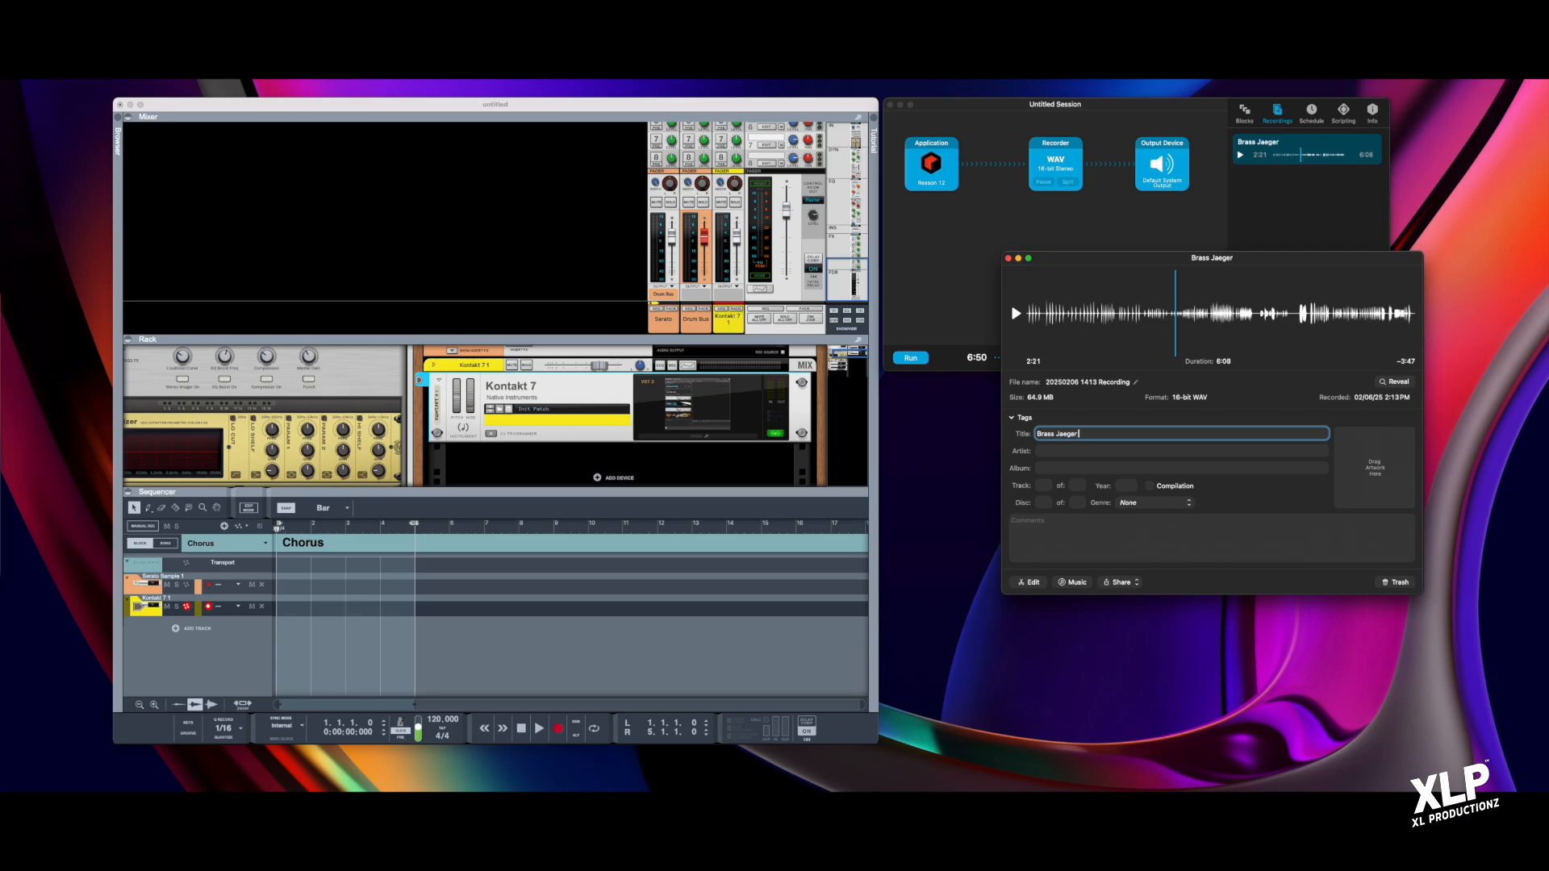
type(" Sounds")
left_click(1062, 452)
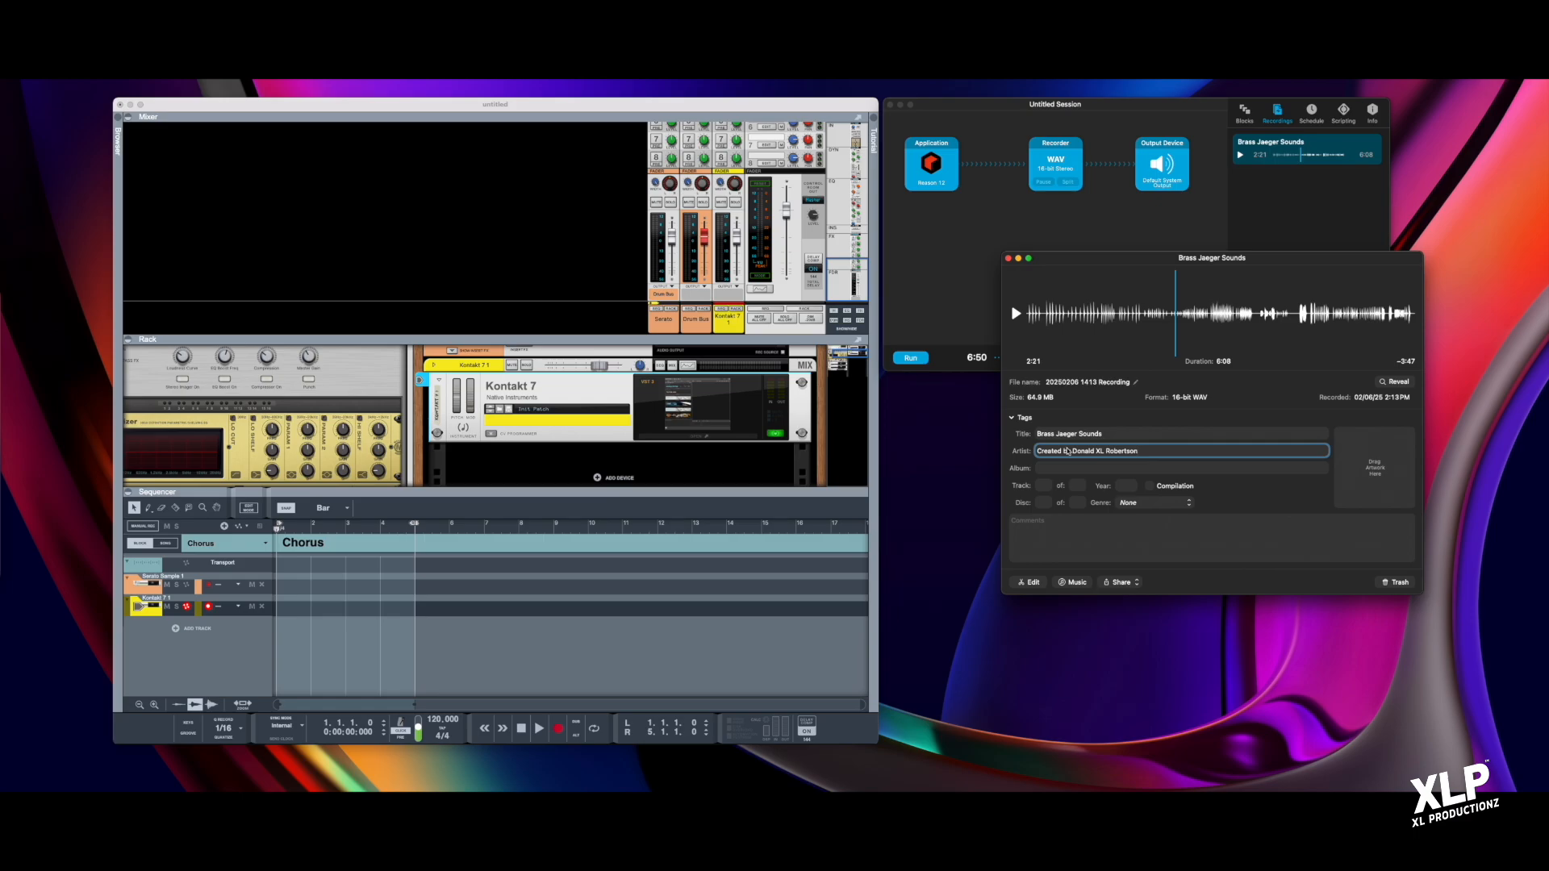
Step: Copy the title "Brass Jaeger Sounds" into the recording's album tag and its file name
key("shift+Tab")
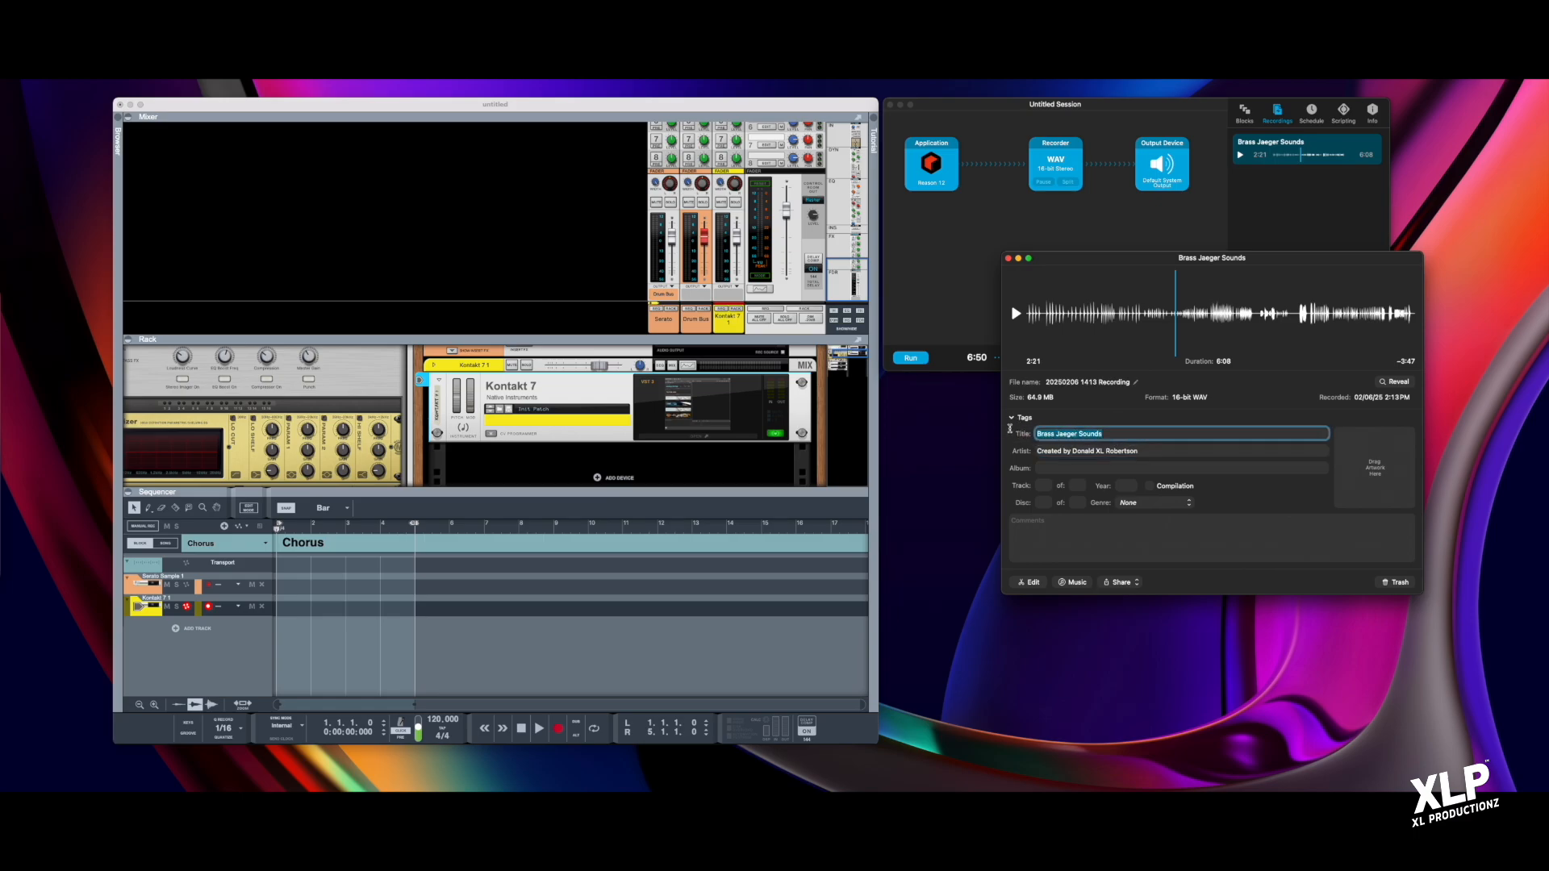
key("super+c")
left_click(1049, 468)
key("super+v")
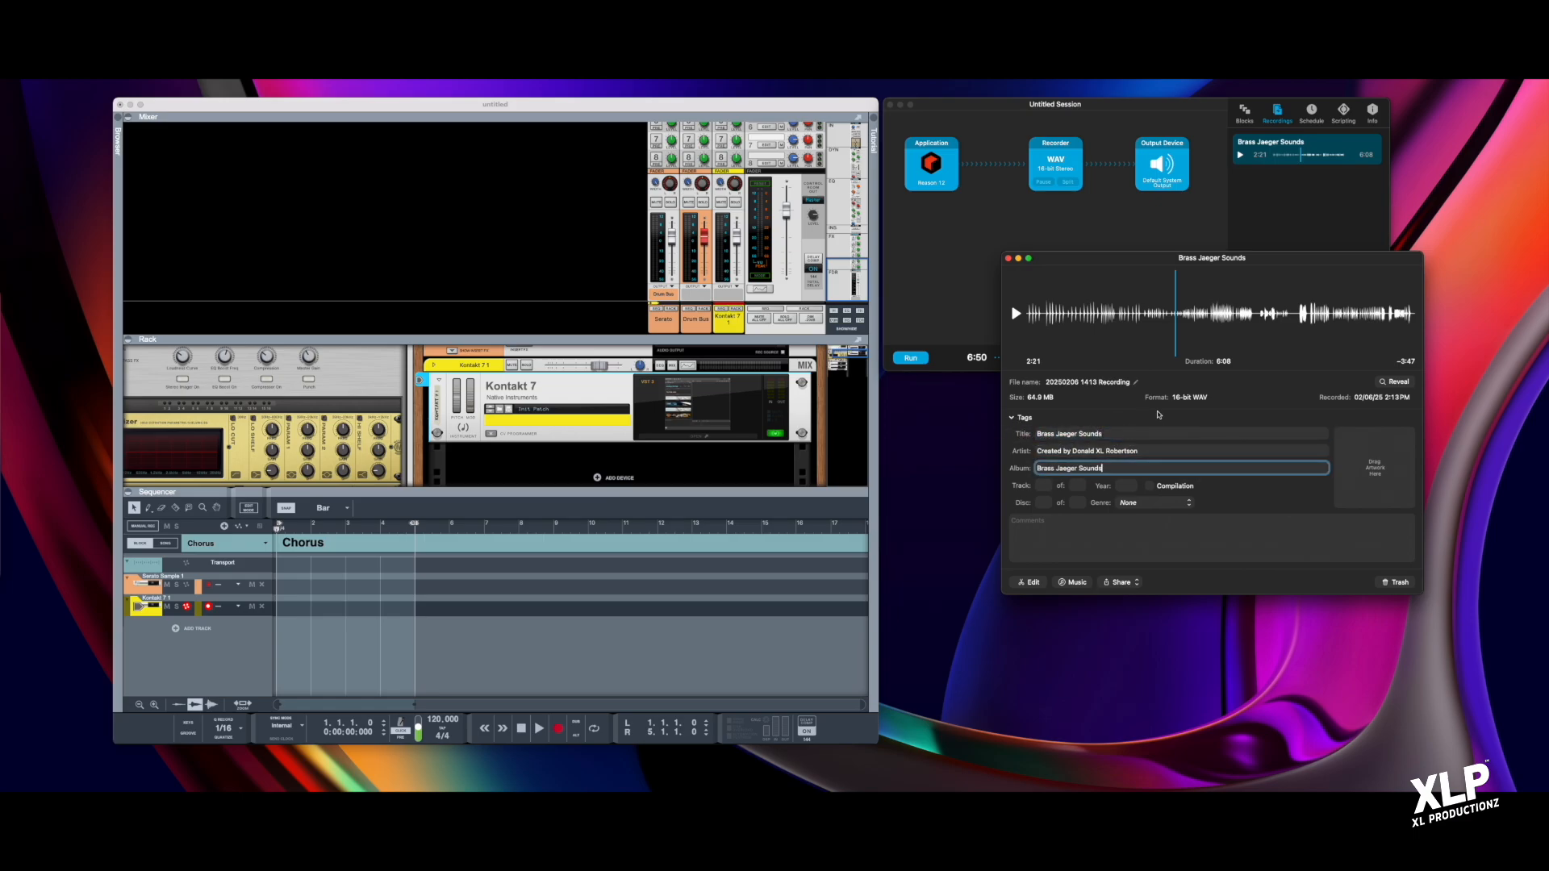
left_click(1134, 383)
key("super+v")
Step: Fill in the track and disc numbering tags of the Brass Jaeger Sounds recording
left_click(1044, 487)
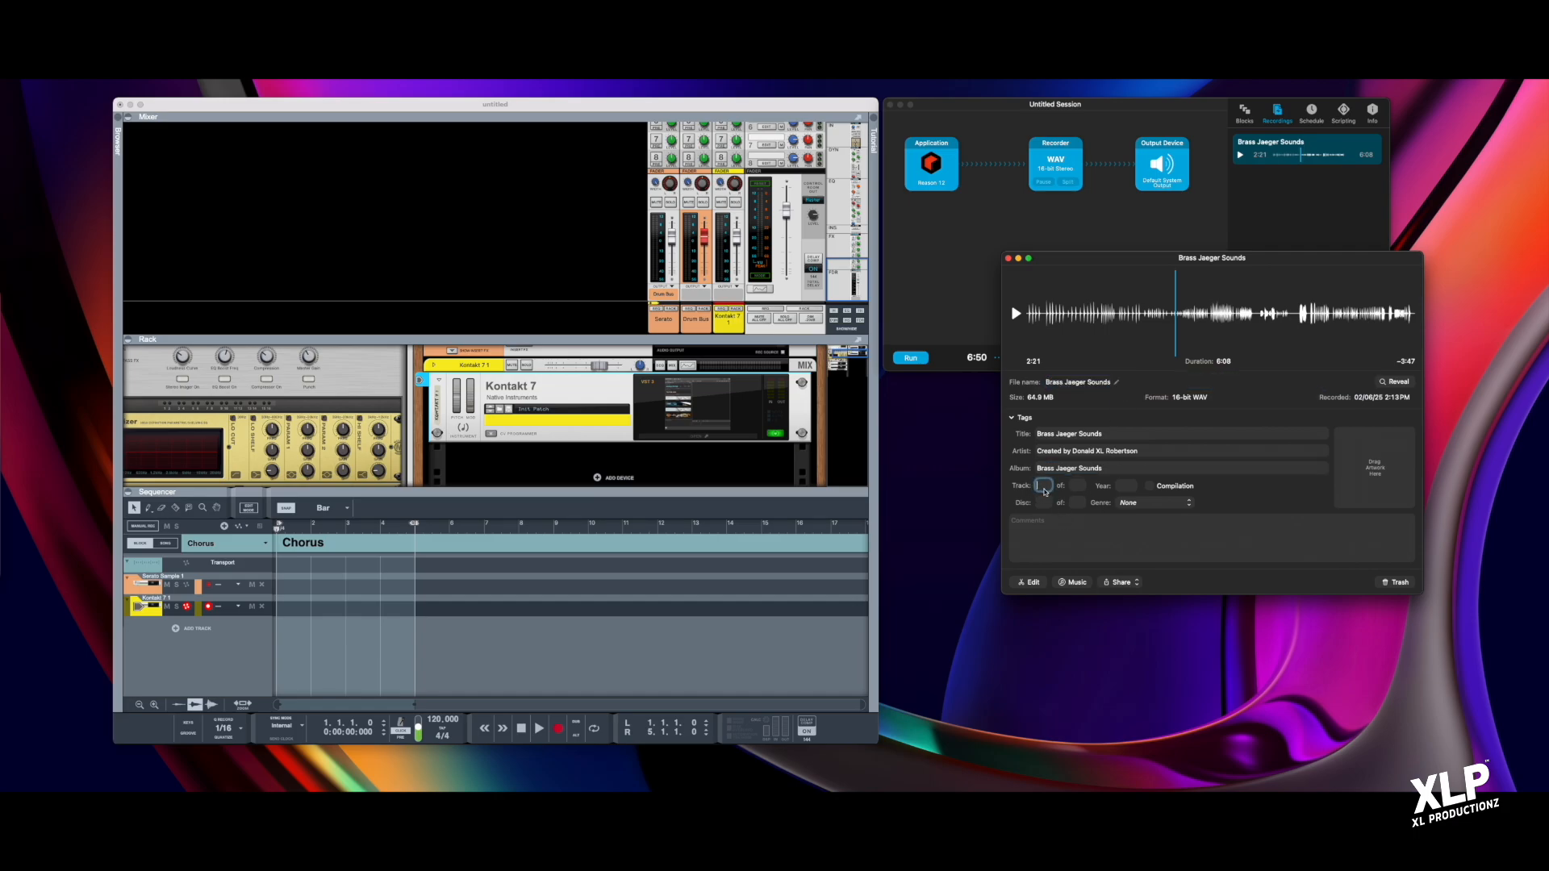
left_click(1044, 504)
type("11")
left_click(1078, 487)
type("11")
left_click(1123, 490)
left_click(1076, 486)
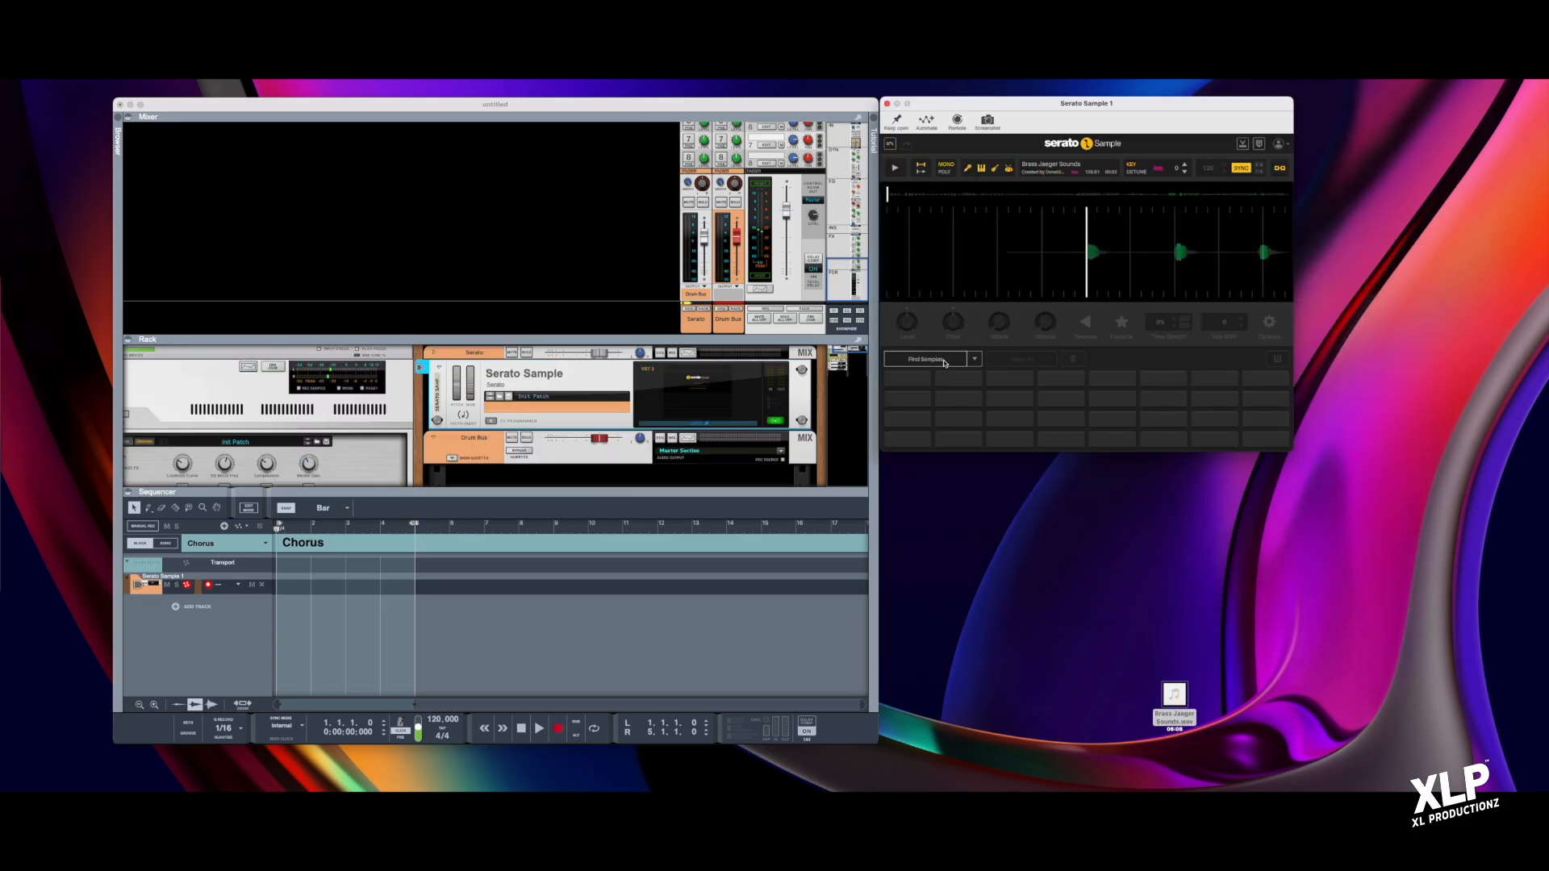
Step: Fill the Serato Sample pads using Set Random on Brass Jaeger Sounds and select the first bottom-row pad
left_click(975, 359)
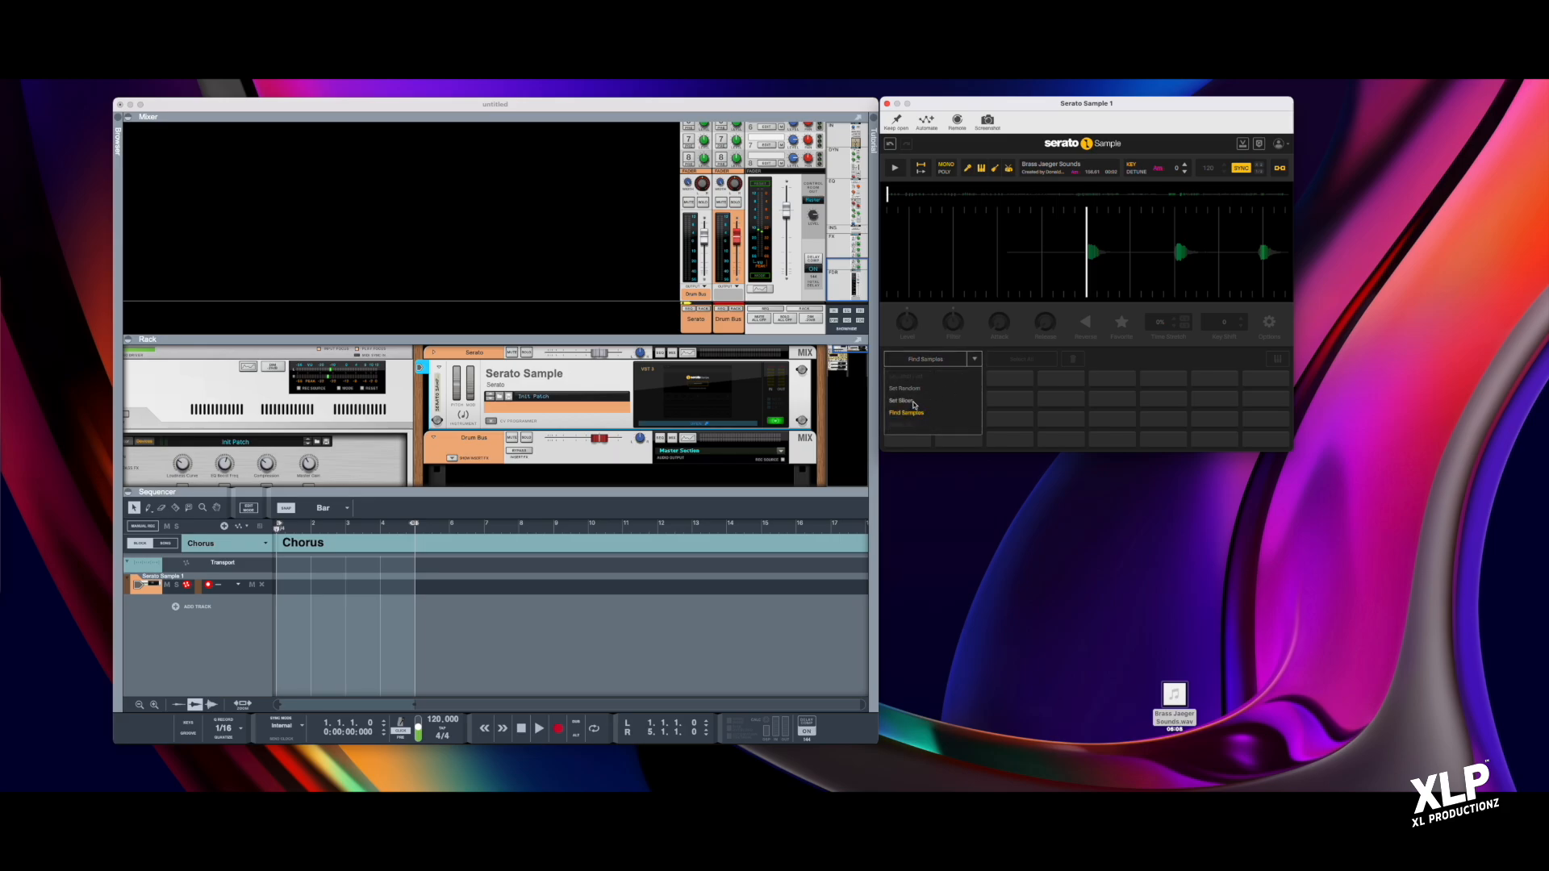
left_click(904, 388)
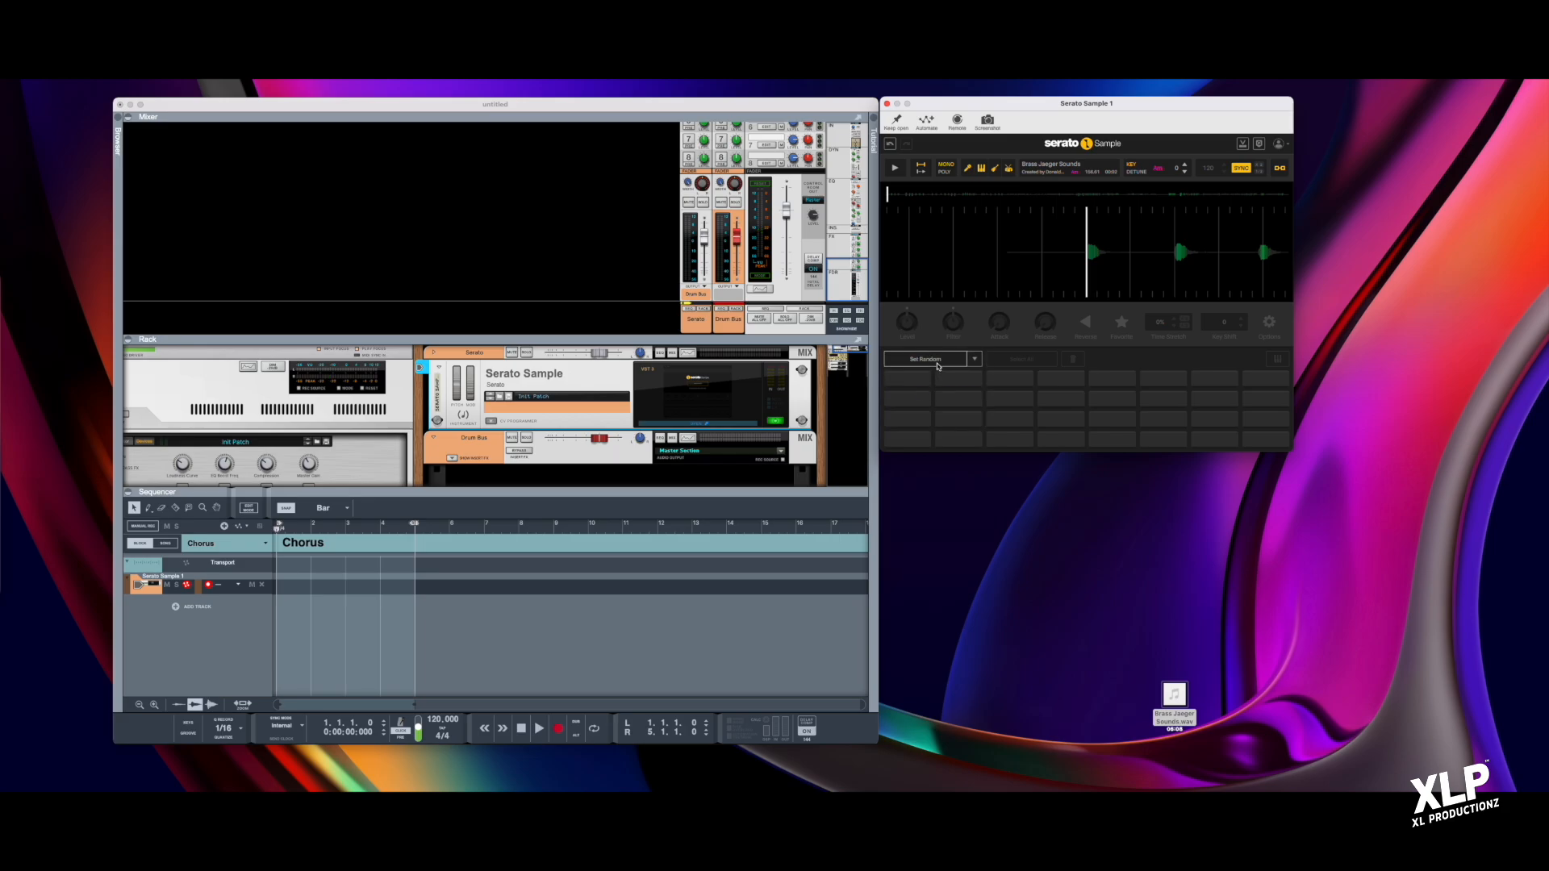
left_click(919, 442)
Step: Adjust the start of the first bottom-row pad's slice in the waveform and audition it
left_click(1088, 212)
mouse_move(1088, 212)
left_mouse_down()
mouse_move(1168, 219)
mouse_move(1021, 246)
left_mouse_up()
left_click(892, 213)
left_click(892, 214)
left_click(893, 214)
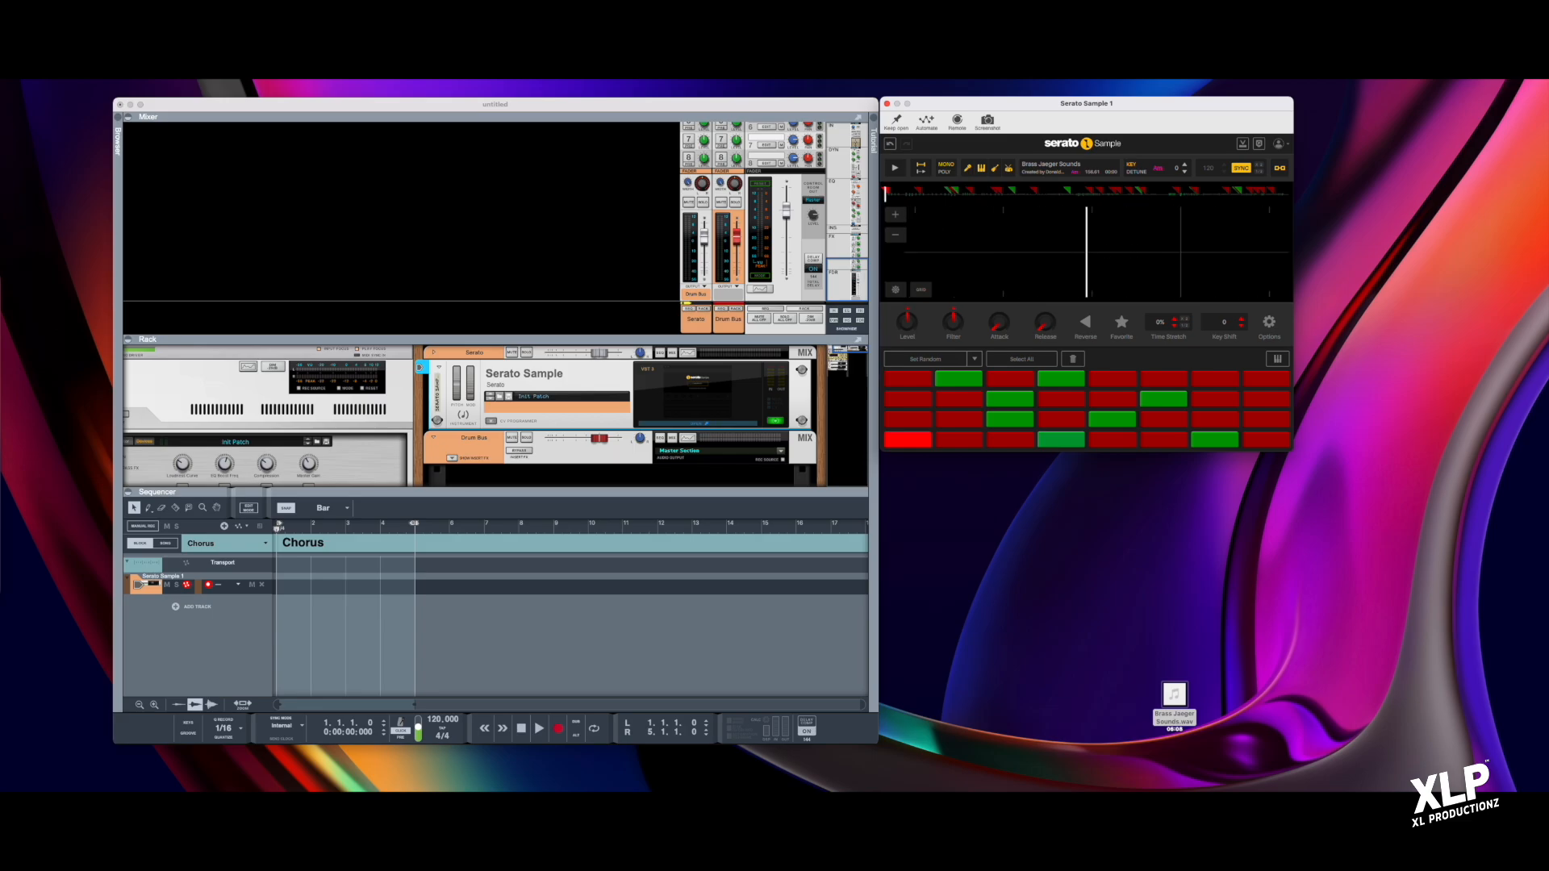
left_click(893, 171)
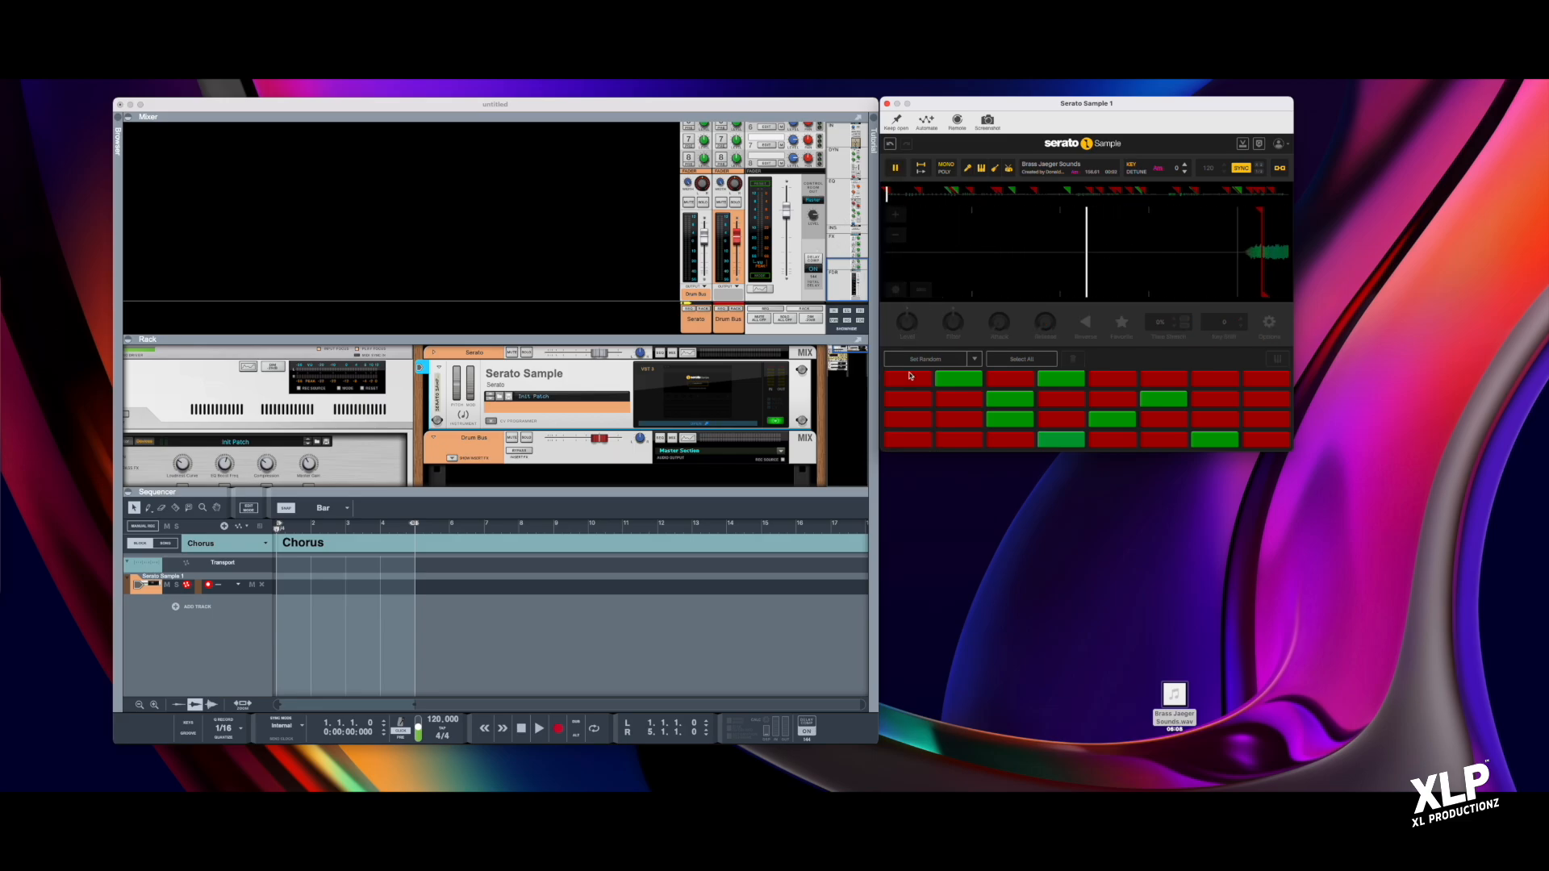
left_click(913, 435)
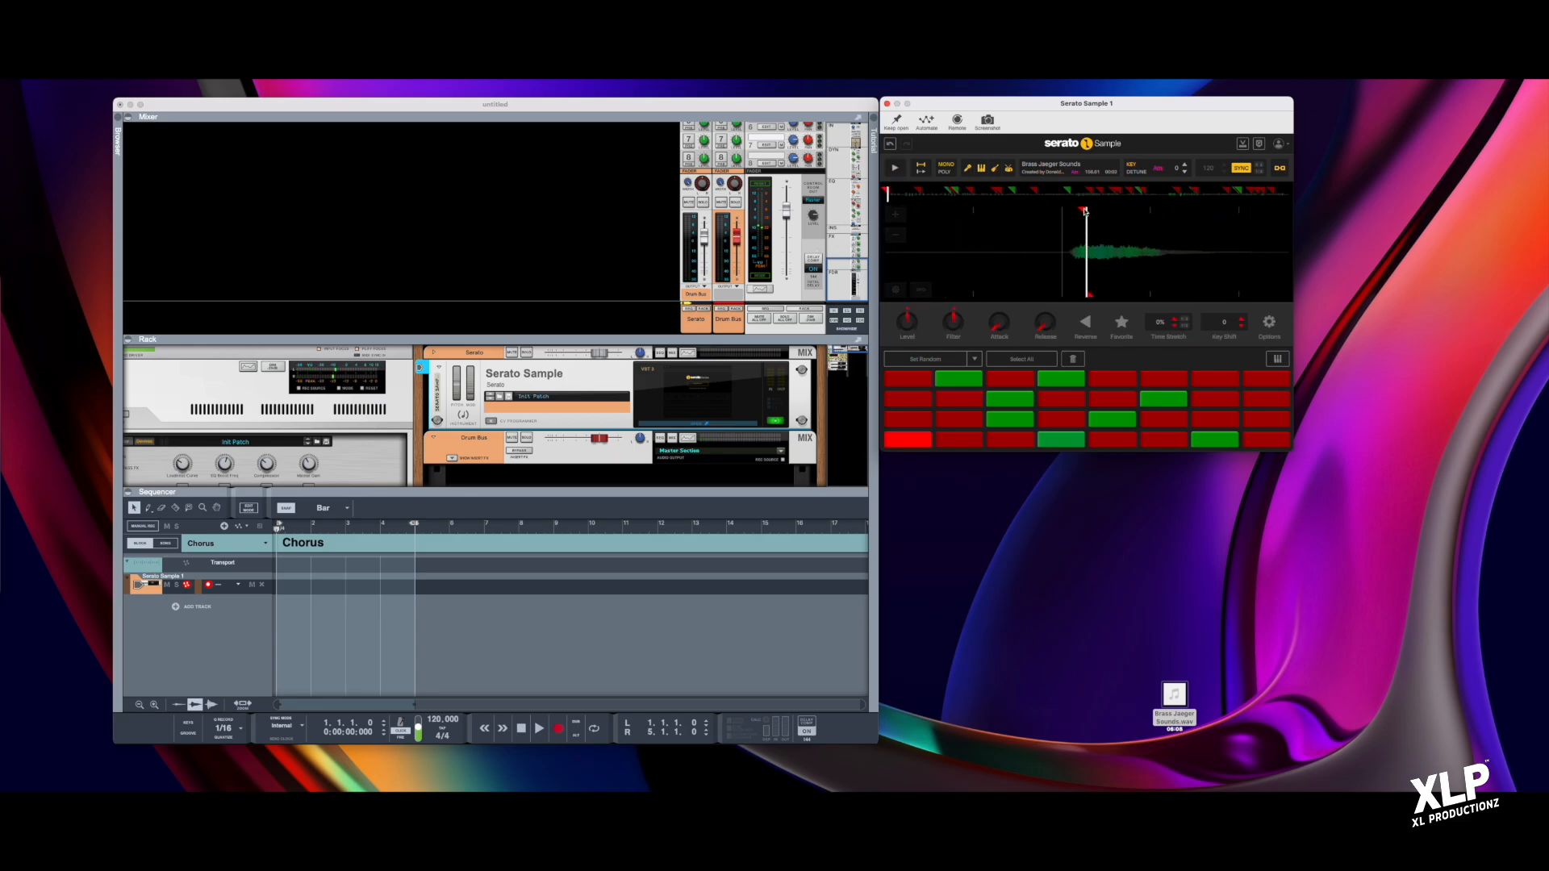
Step: Adjust the start and end of the seventh top-row pad's slice and audition that pad
left_click(1164, 379)
left_click(1214, 386)
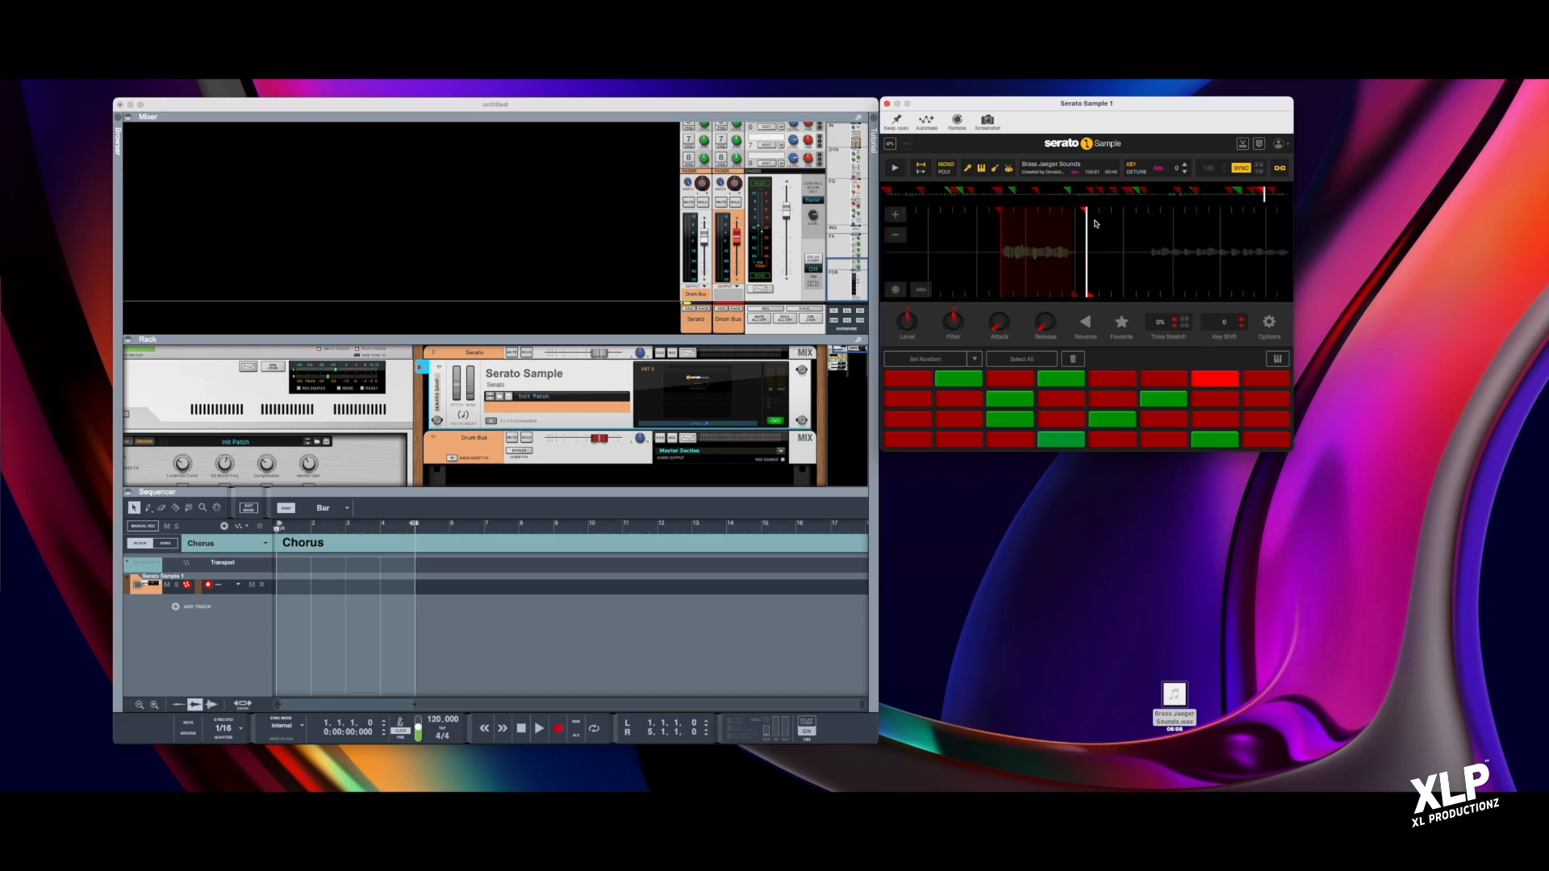
left_click_drag(1133, 218, 1149, 218)
mouse_move(1157, 301)
left_mouse_down()
mouse_move(1256, 283)
mouse_move(1233, 290)
left_mouse_up()
left_click(1236, 379)
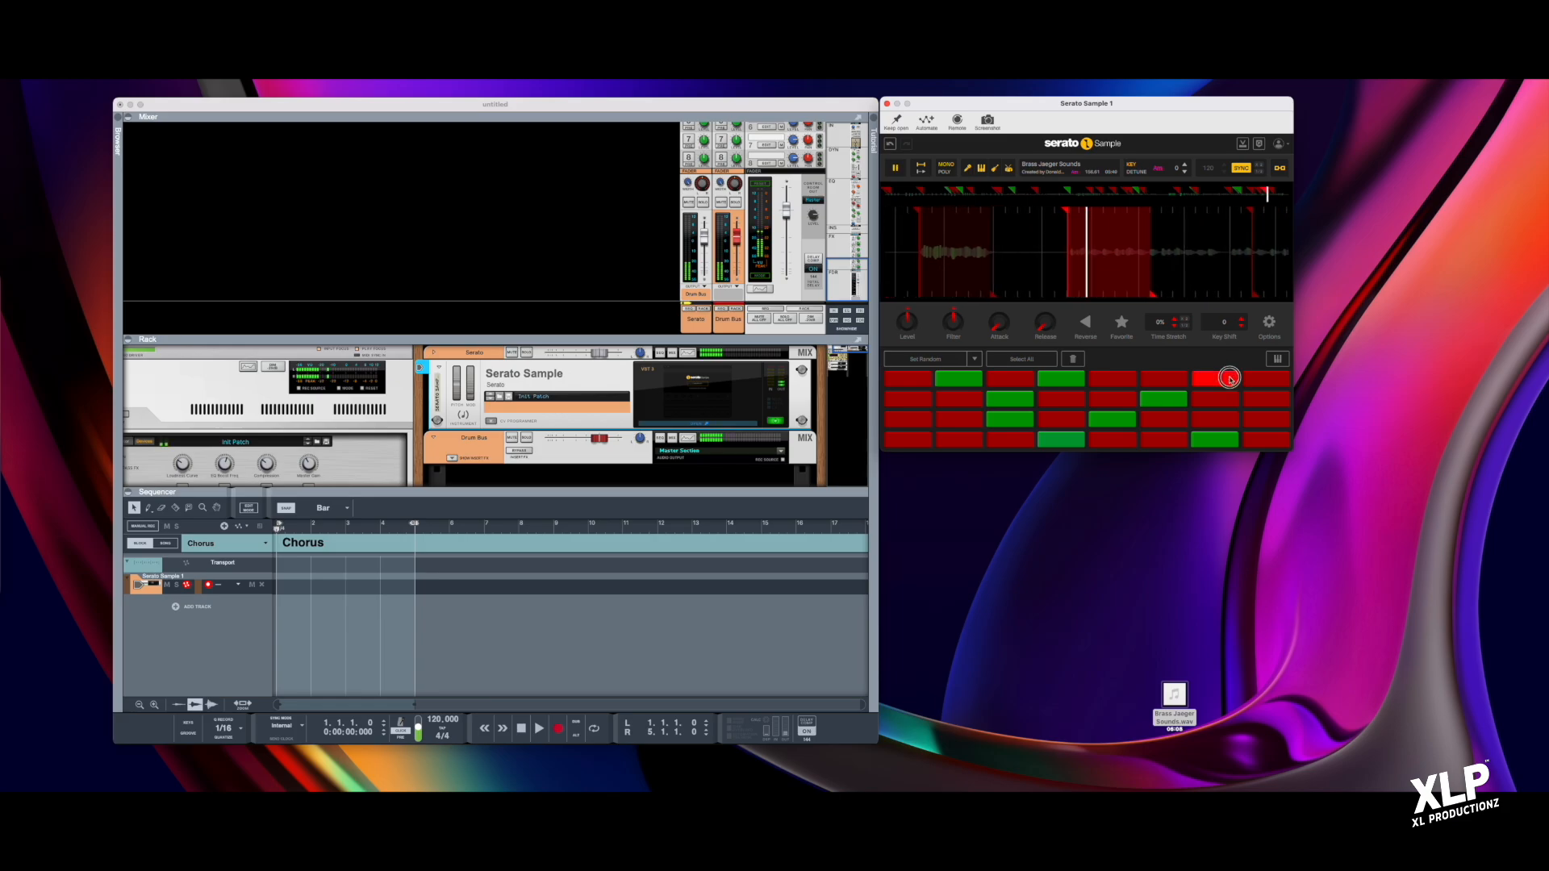
Step: Adjust the start and end of the eighth top-row pad's slice in the waveform
left_click(1265, 380)
left_click_drag(1090, 295, 1168, 291)
left_click(1084, 210)
left_click_drag(1084, 210, 1104, 209)
key("space")
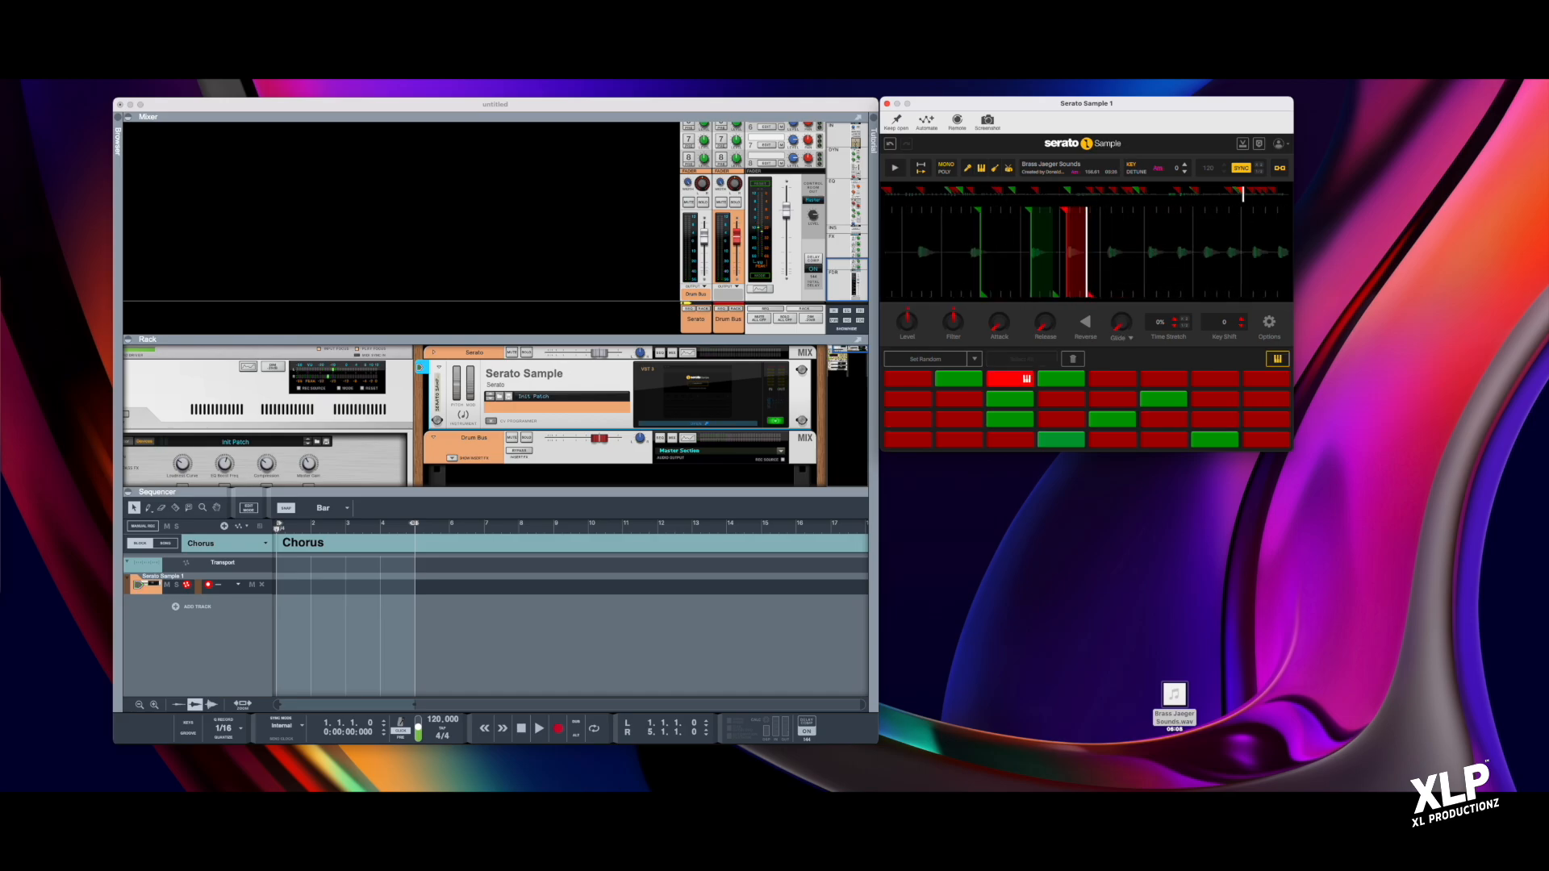
Step: Stop the transport and set the song tempo to 88 BPM
left_click(521, 727)
double_click(437, 719)
type("88")
key("Return")
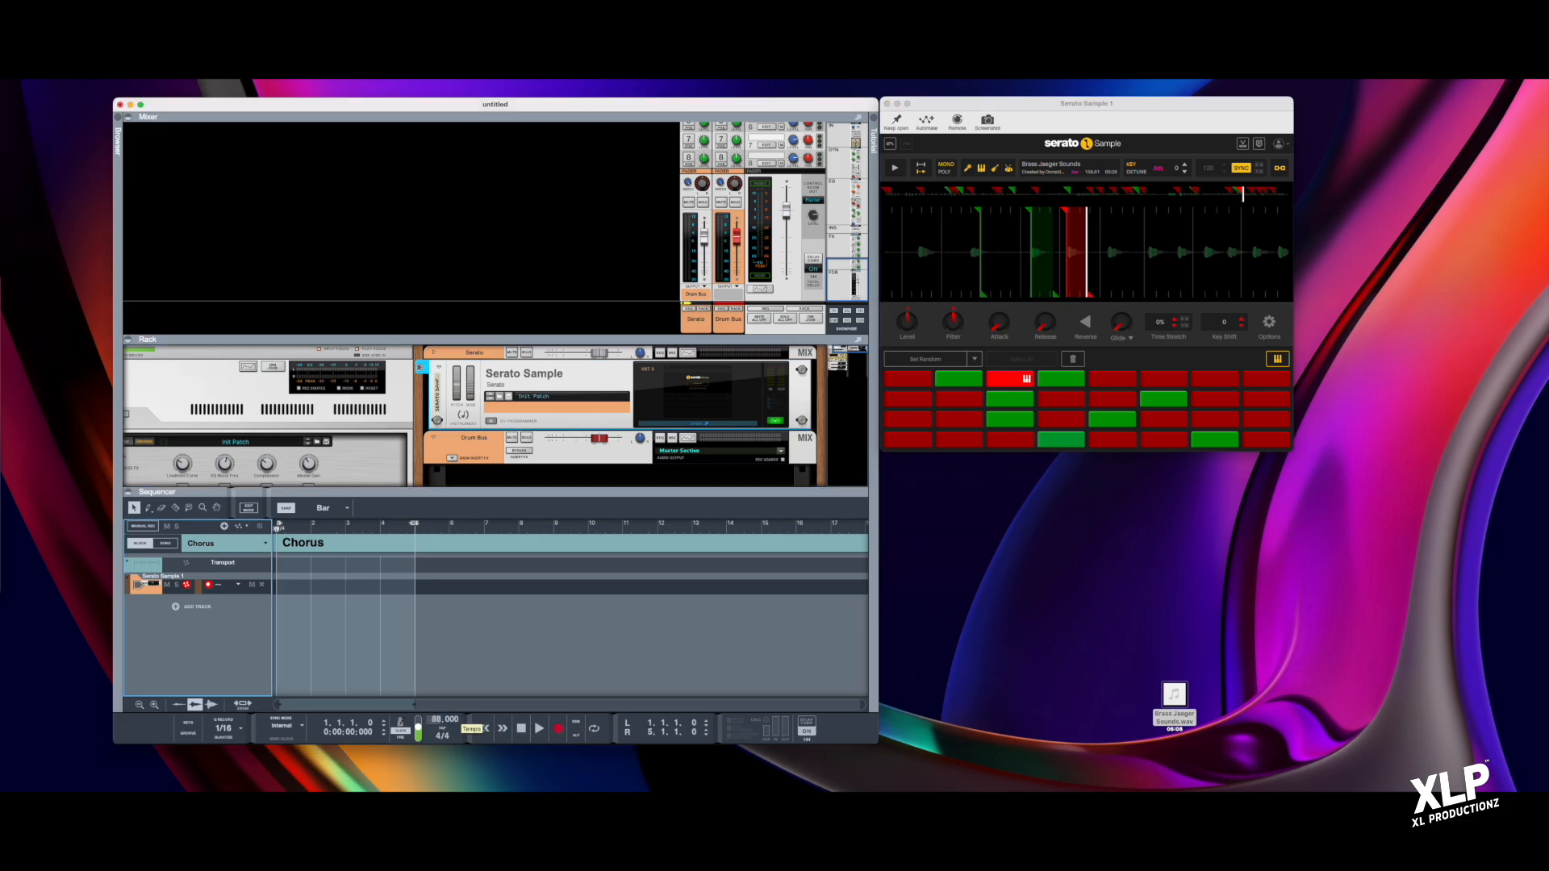
left_click(558, 733)
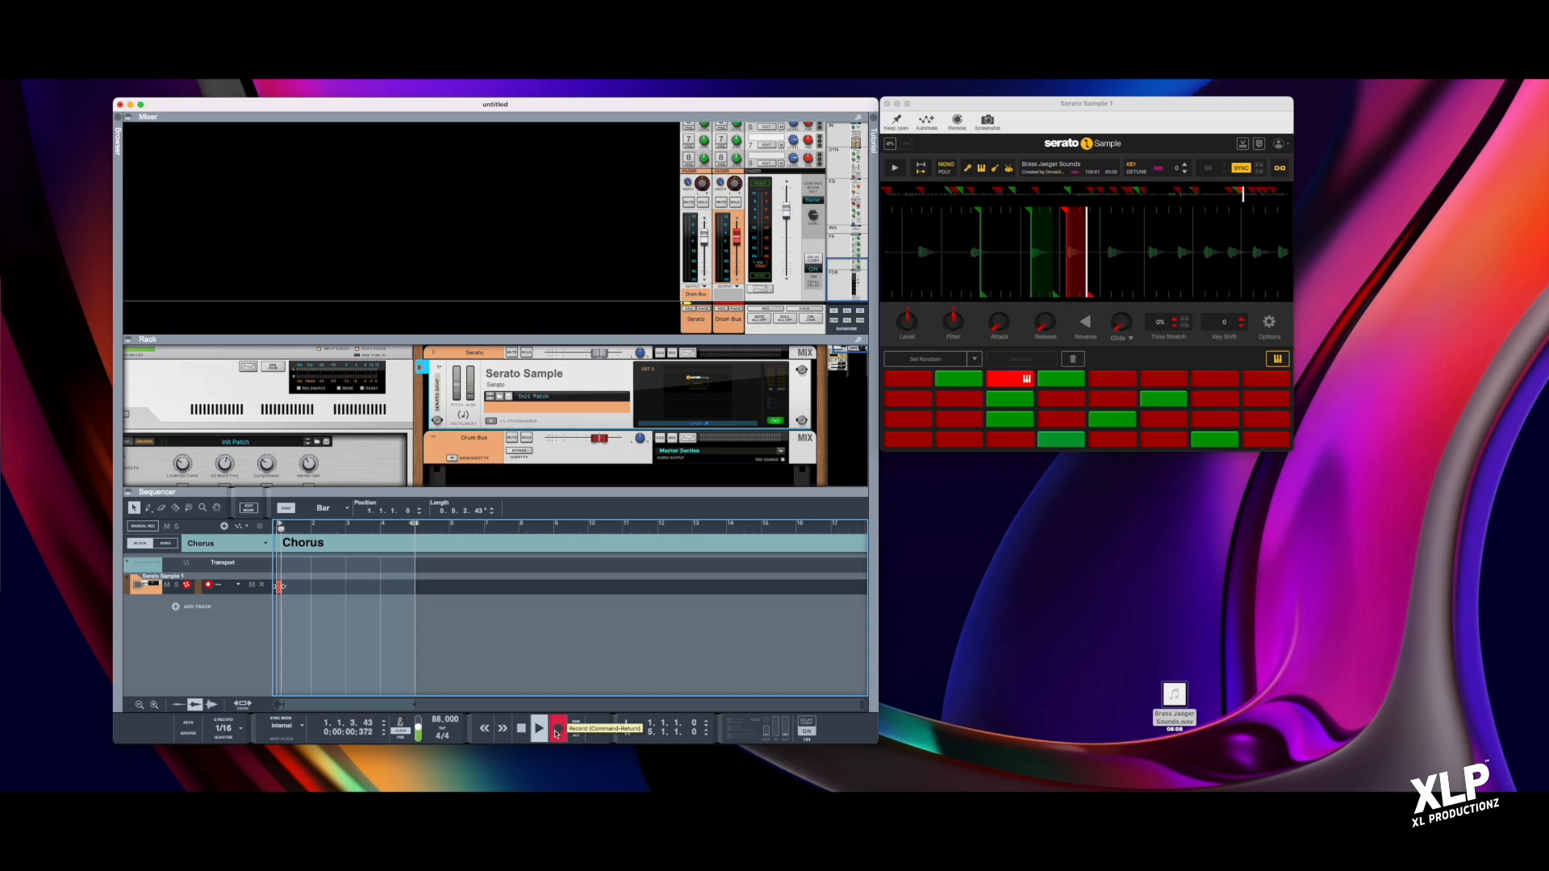
left_click(521, 728)
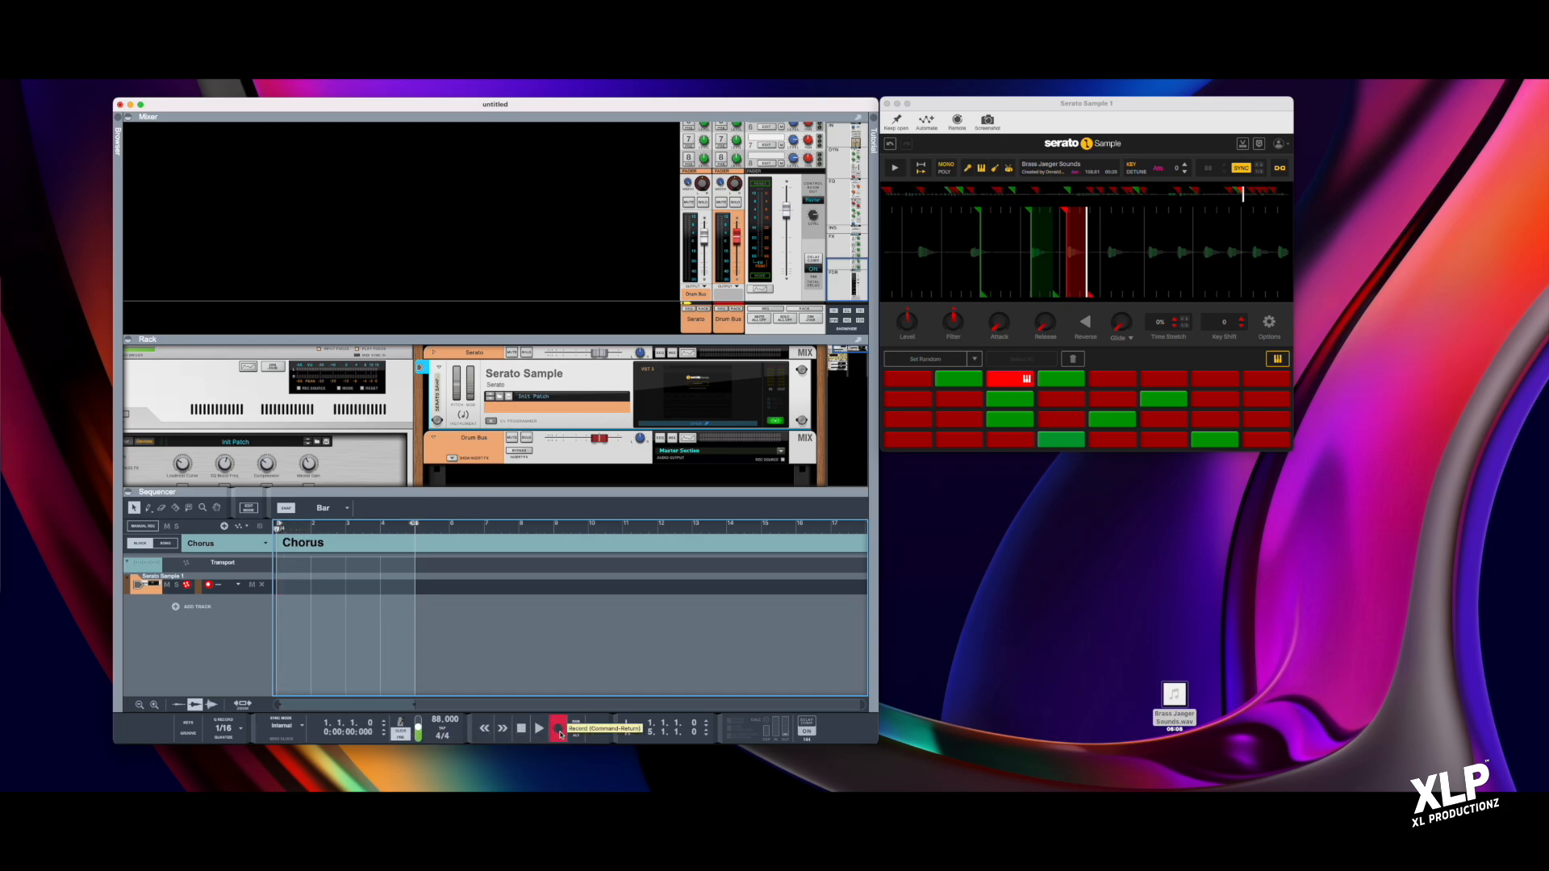
left_click(560, 731)
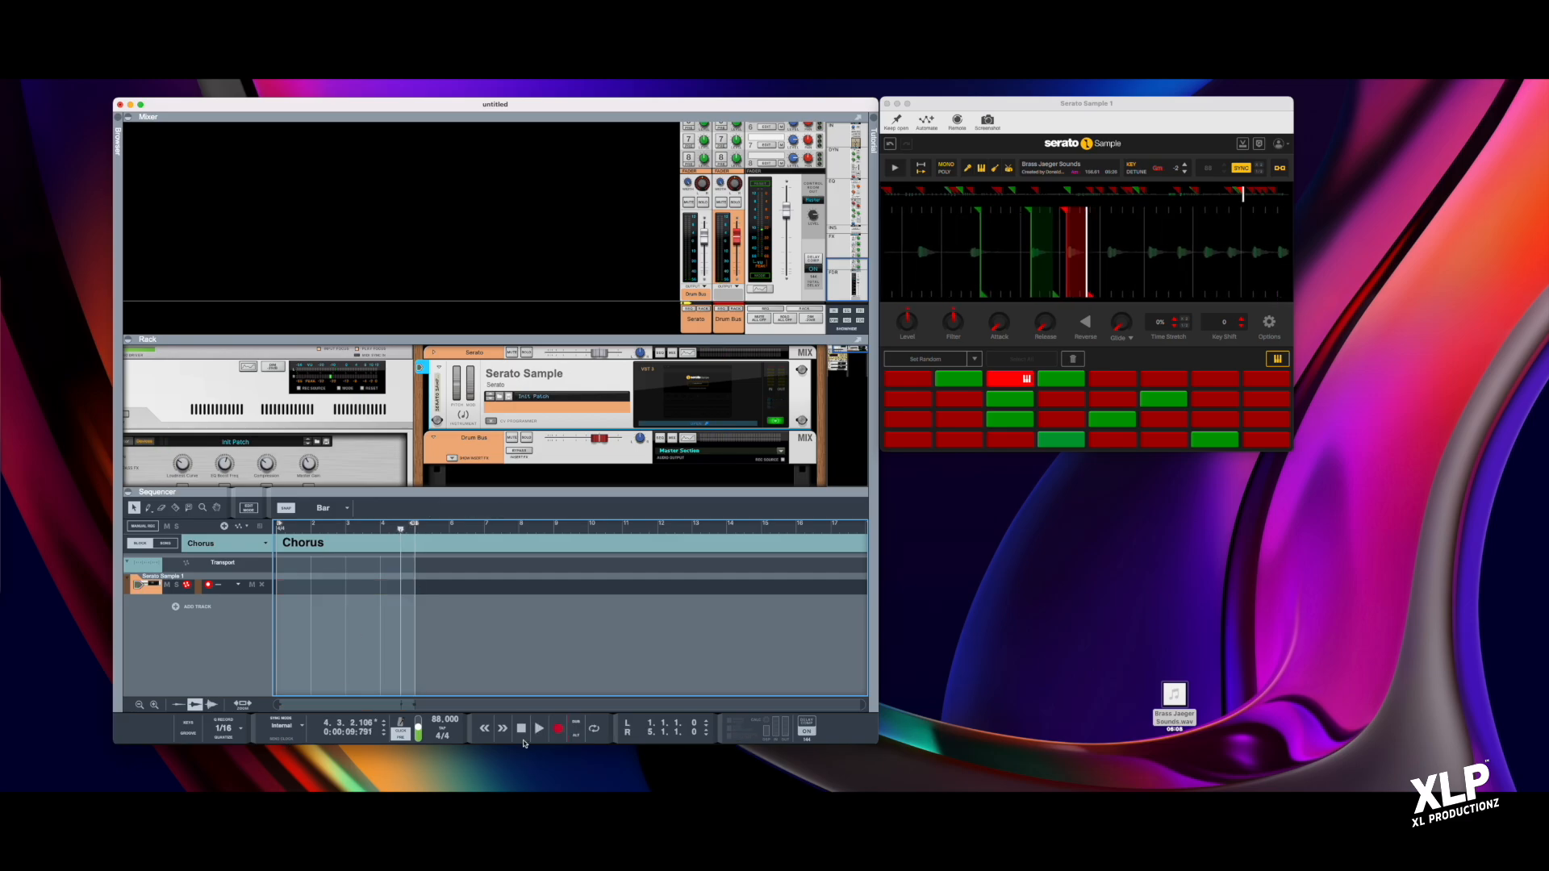
left_click(522, 729)
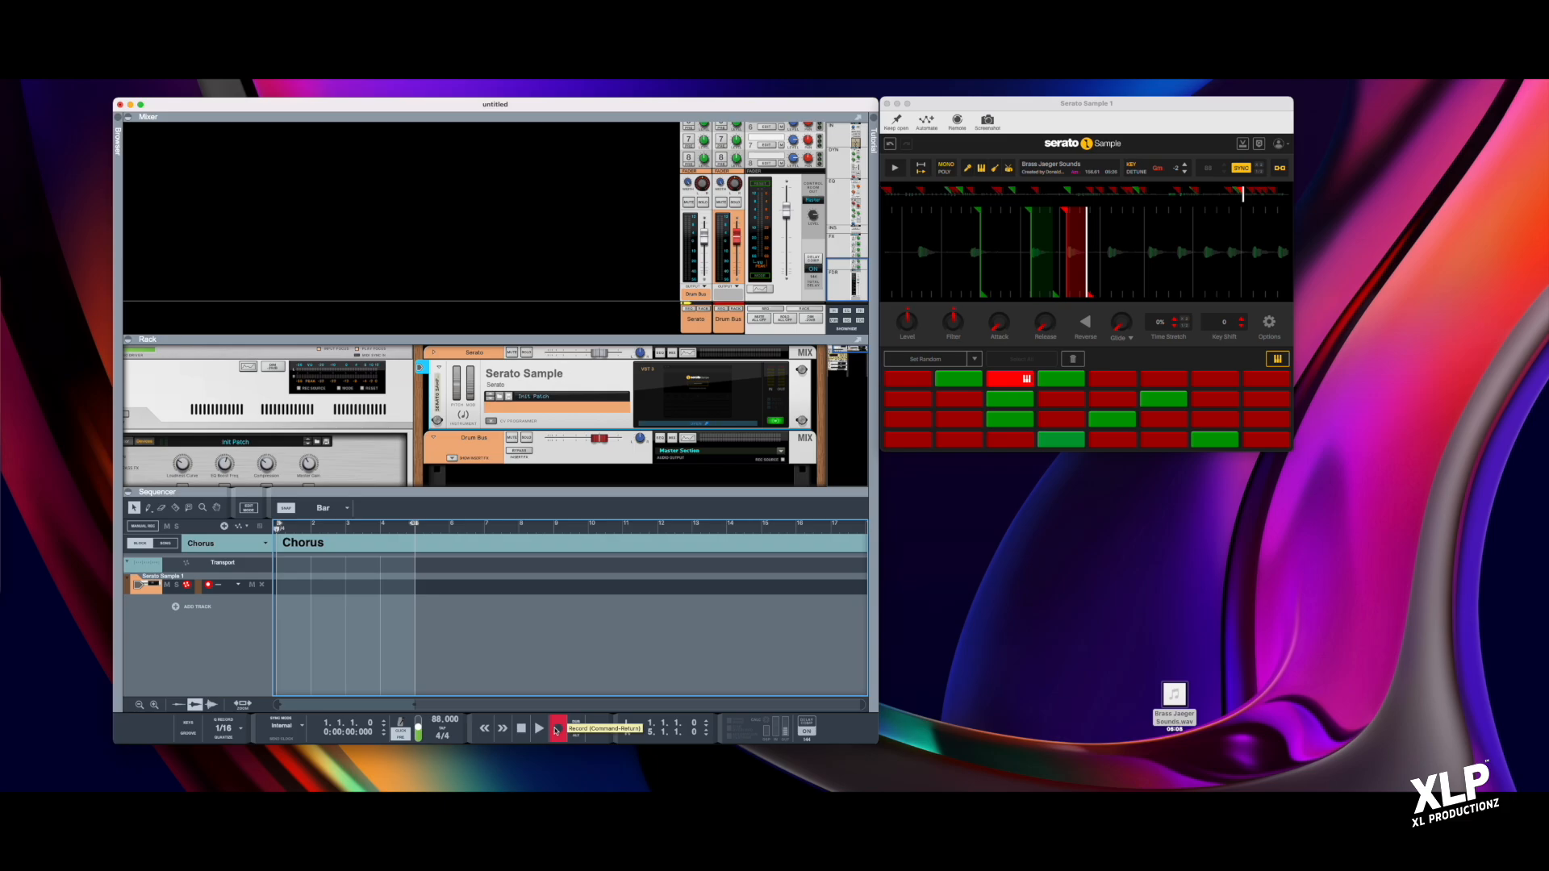
Step: Record a four-bar clip of the sampled brass melody on the Serato Sample track
left_click(556, 730)
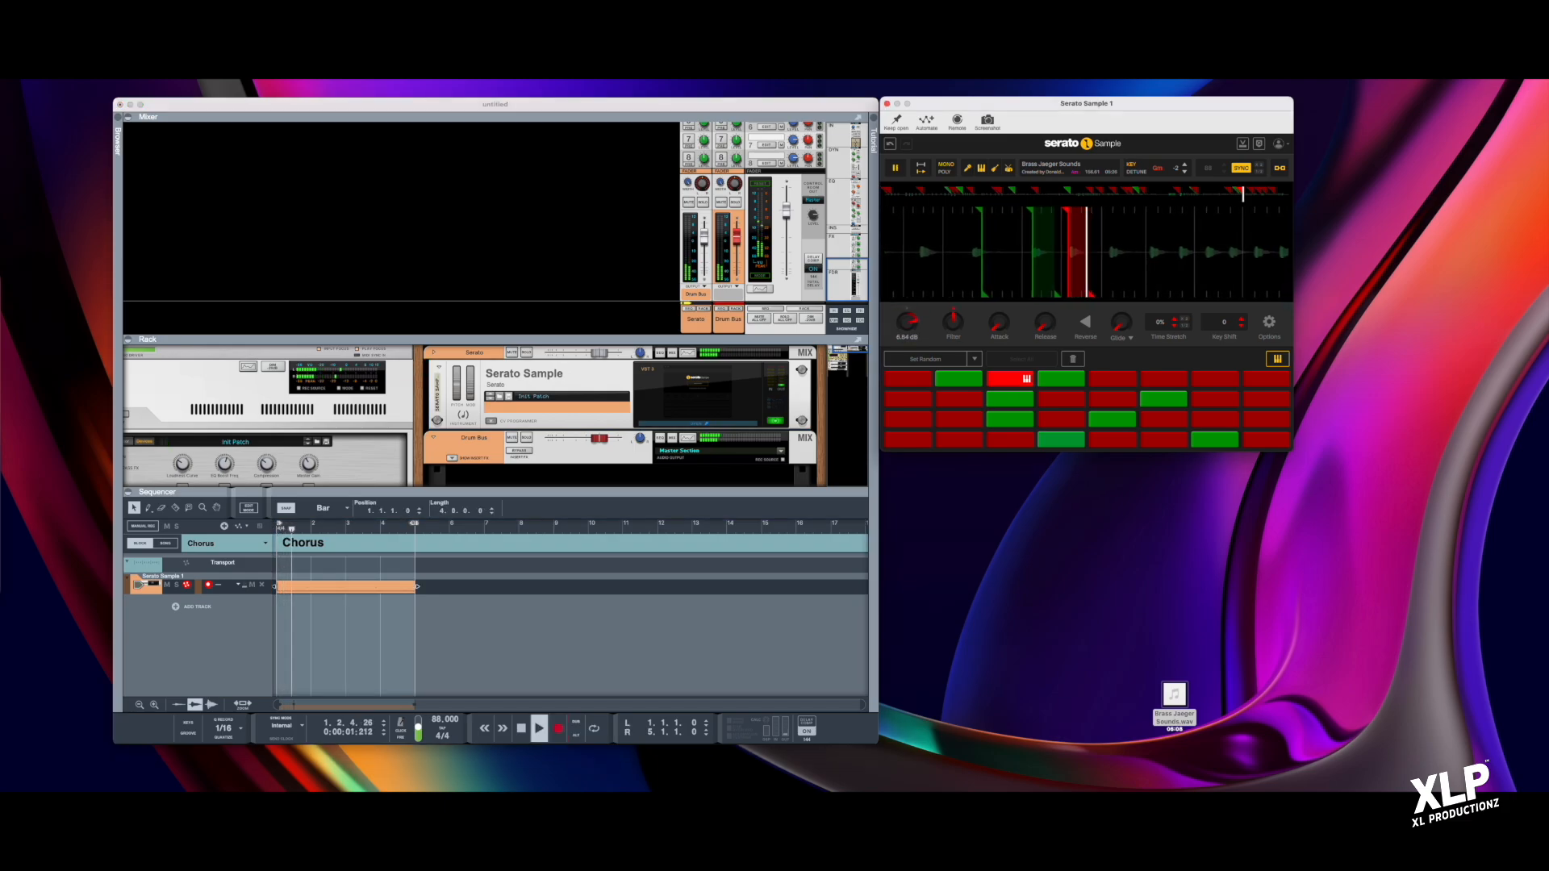
Step: Adjust the slice's level, try Reverse and switch it off again, and increase the Glide amount during playback
left_click_drag(905, 328, 905, 320)
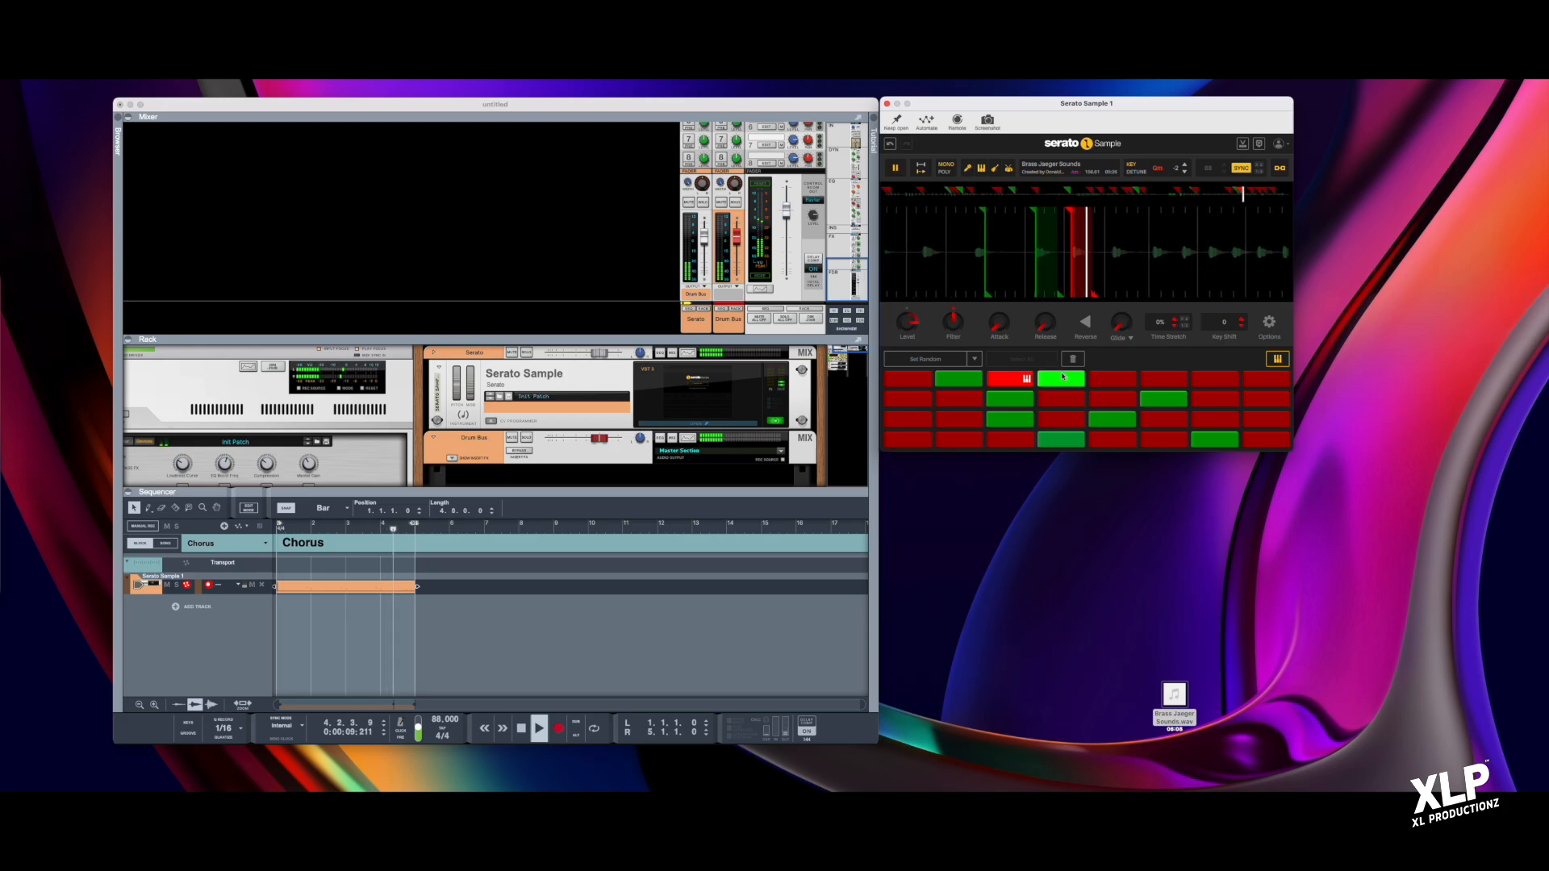
left_click(1086, 323)
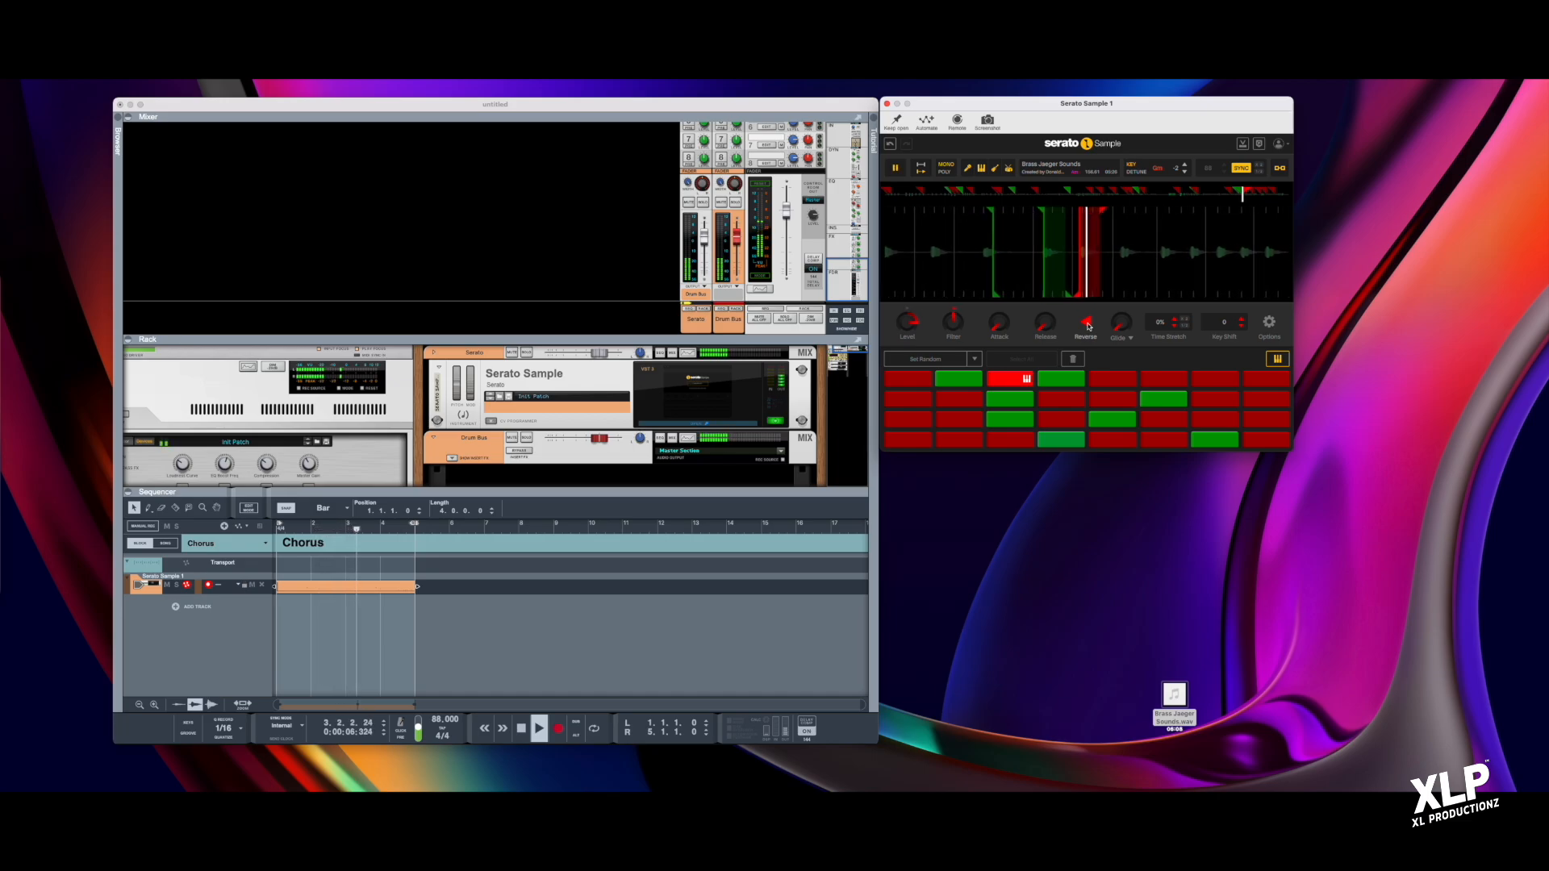
left_click(1086, 323)
left_click_drag(1121, 324, 1121, 284)
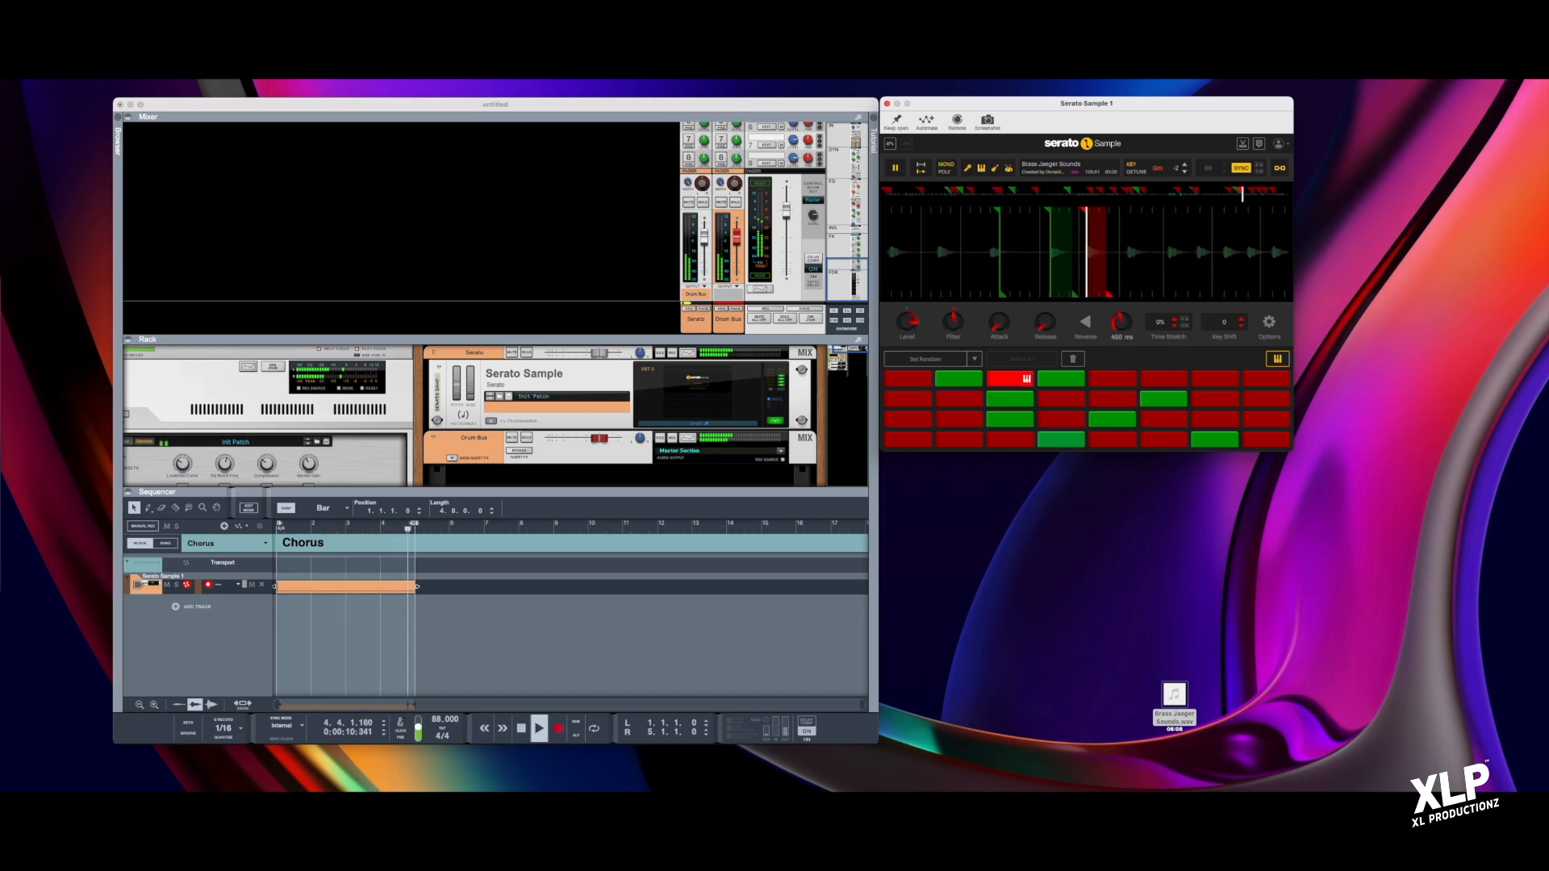
Step: Bounce the four-bar Serato Sample clip in place to an audio track and play back the result
left_click(521, 729)
right_click(383, 589)
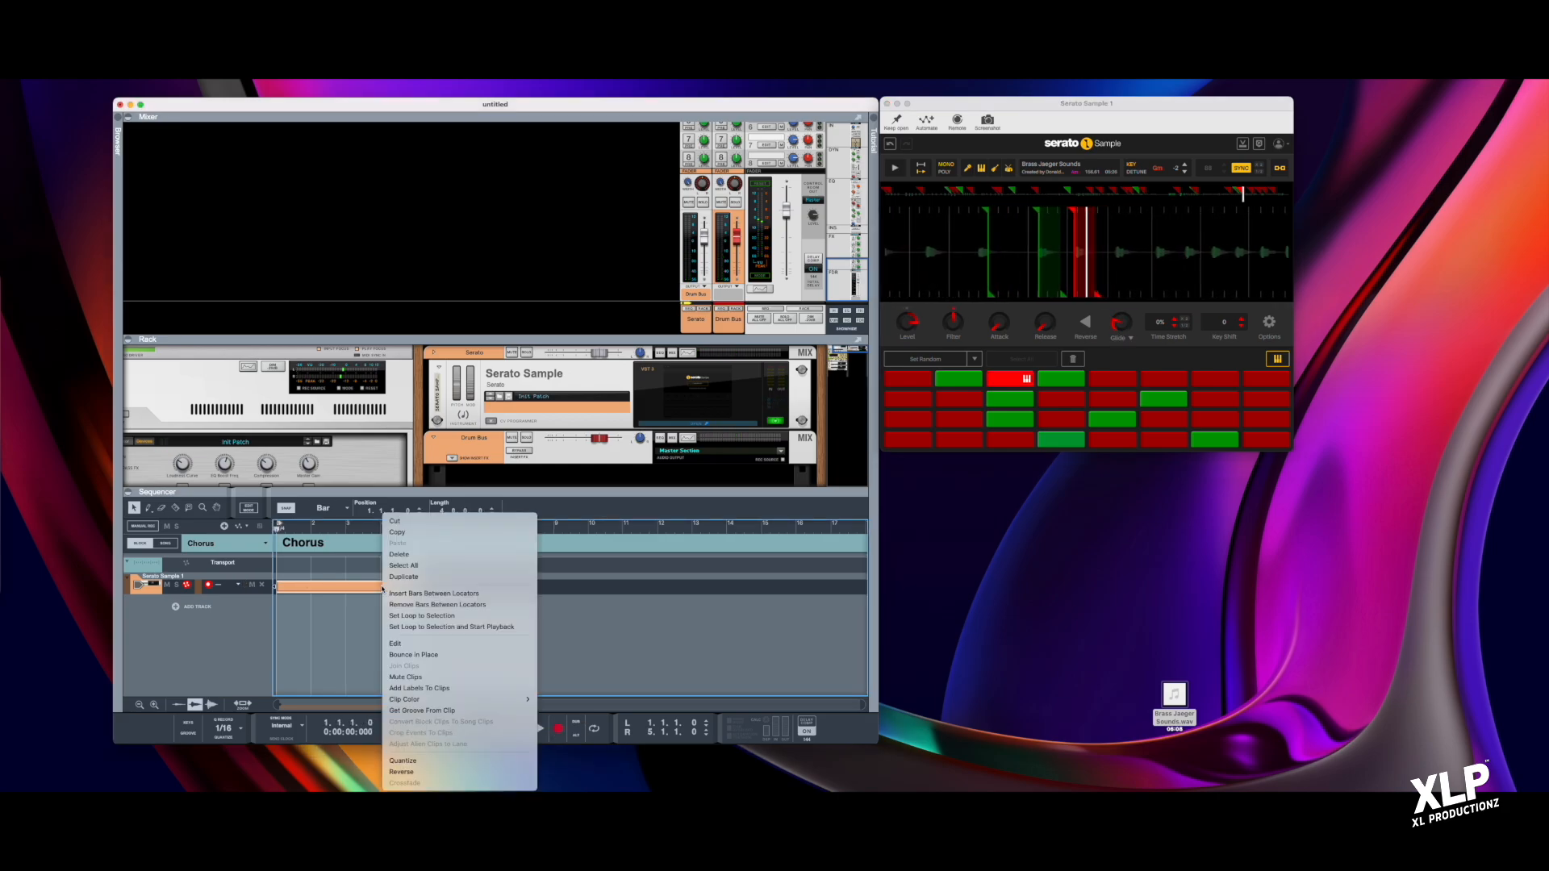
left_click(415, 655)
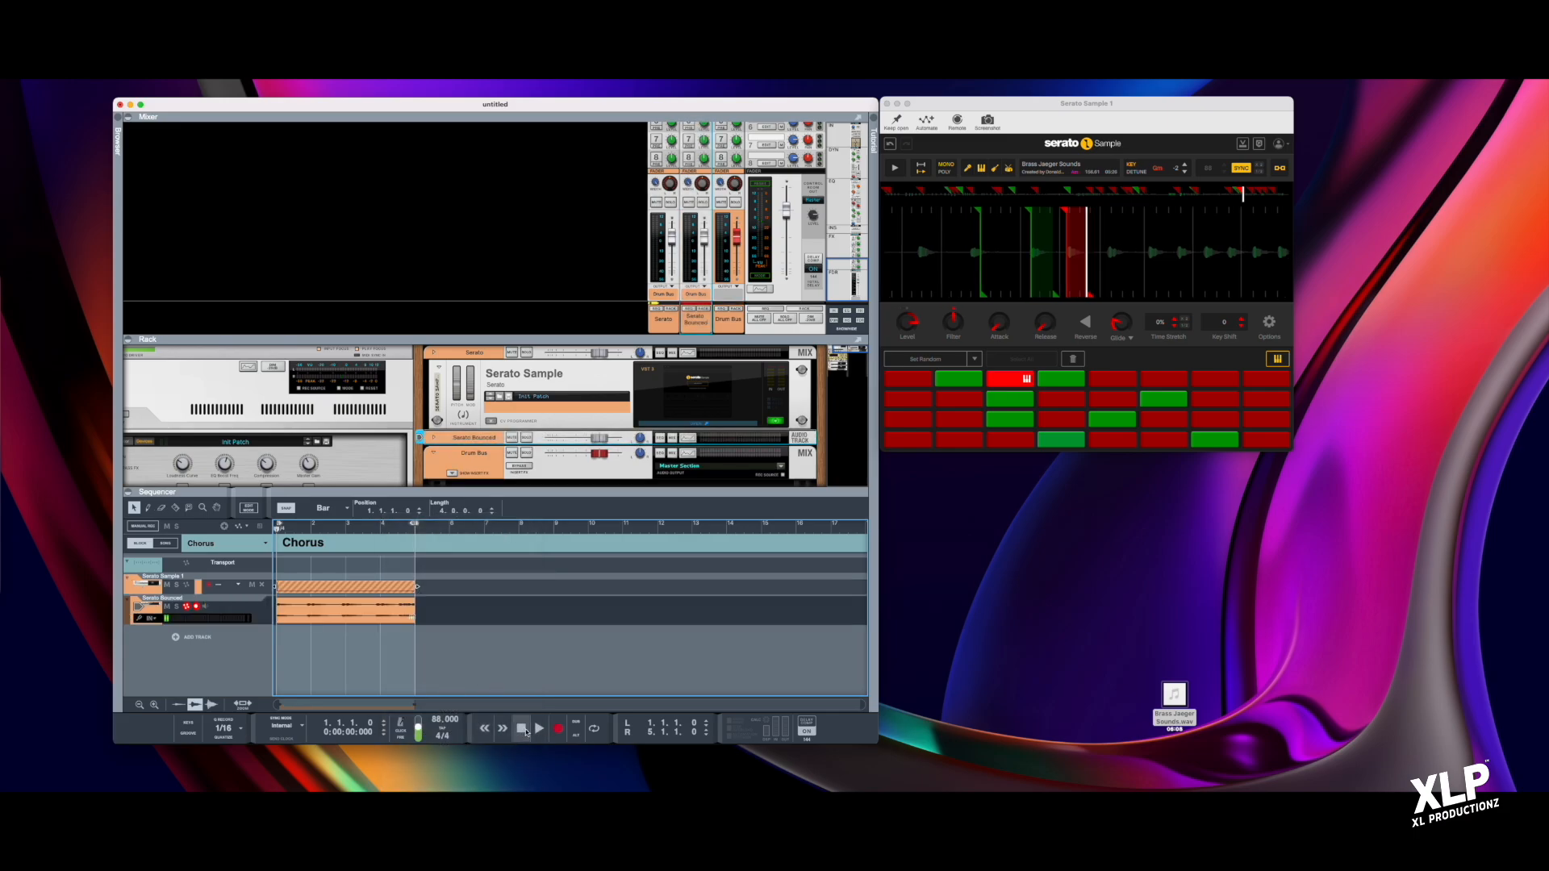
left_click(539, 728)
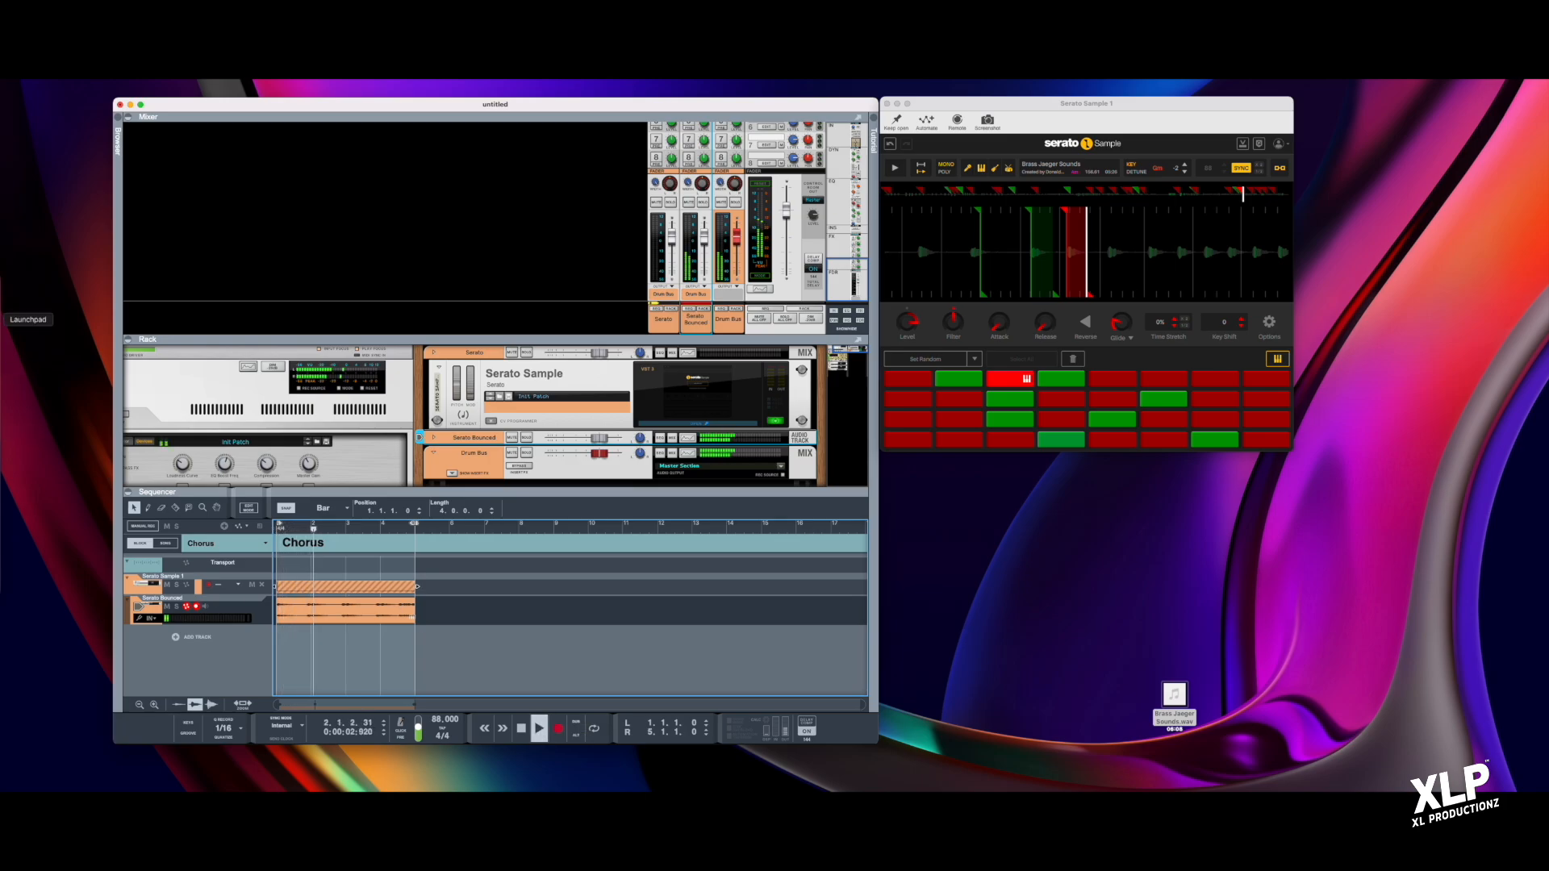
Step: Launch Mixed In Key Live, place its window beside the song, and analyze the key and tempo of the playing brass melody
left_click(4, 320)
scroll(1194, 537, "up", 2)
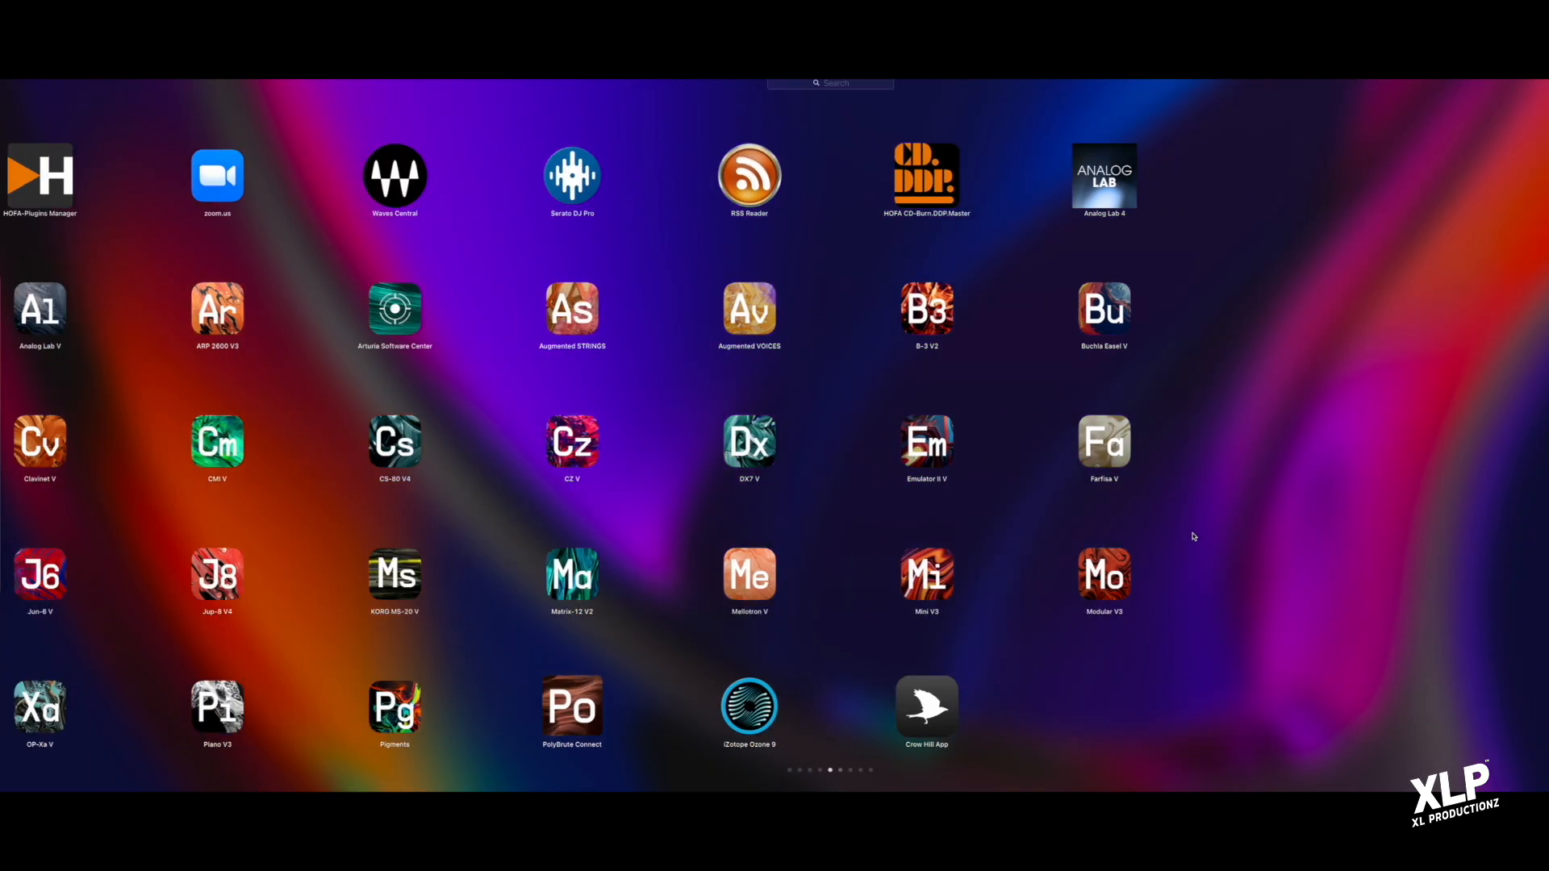
left_click(1195, 717)
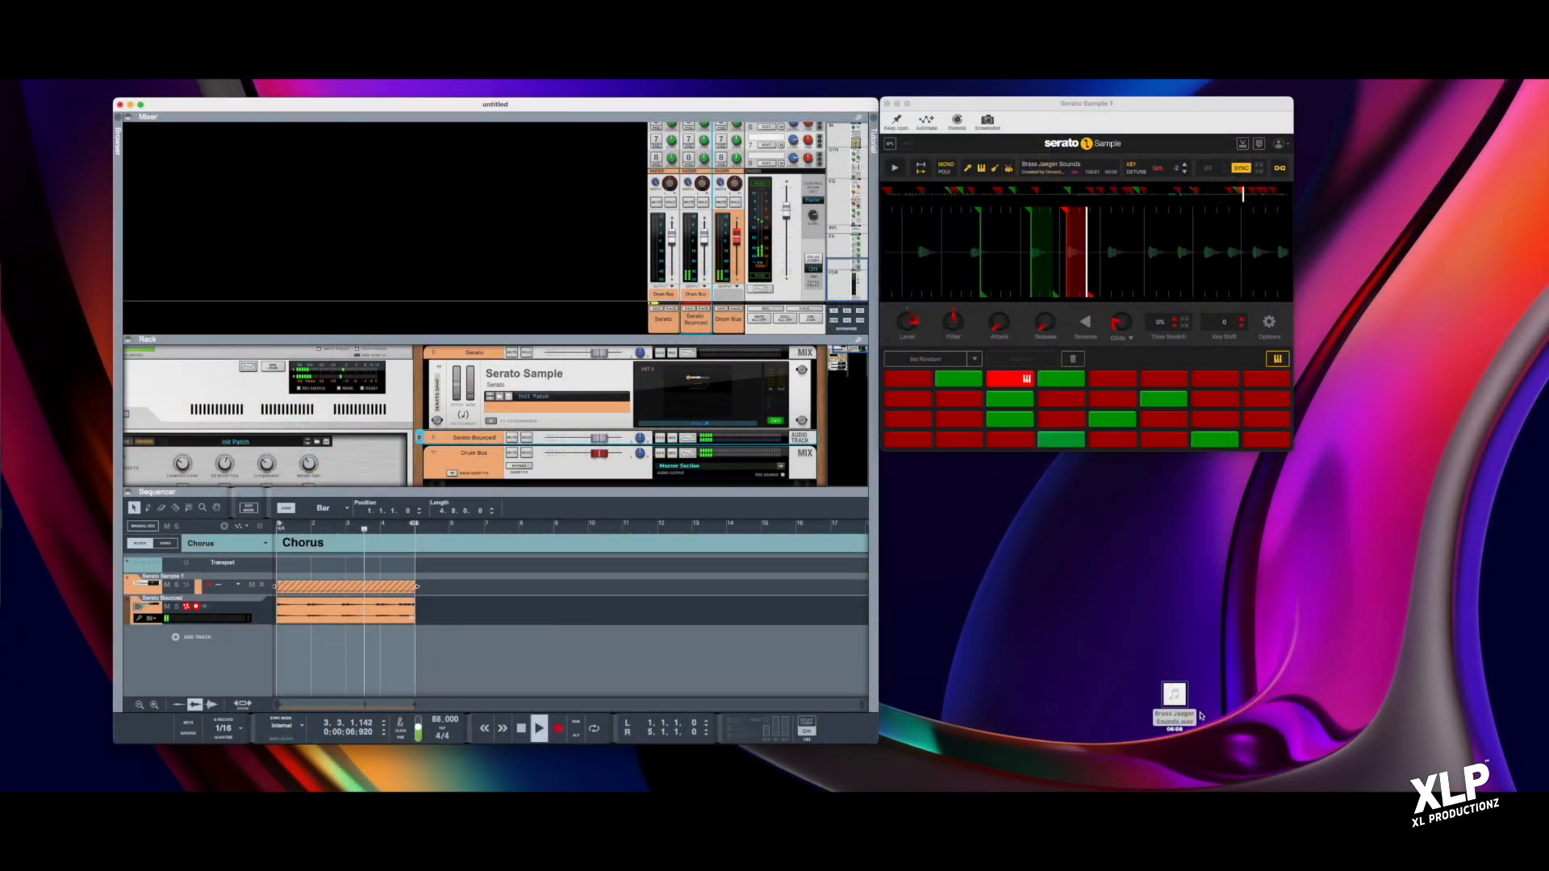
left_click_drag(1540, 85, 1155, 462)
left_click(1288, 503)
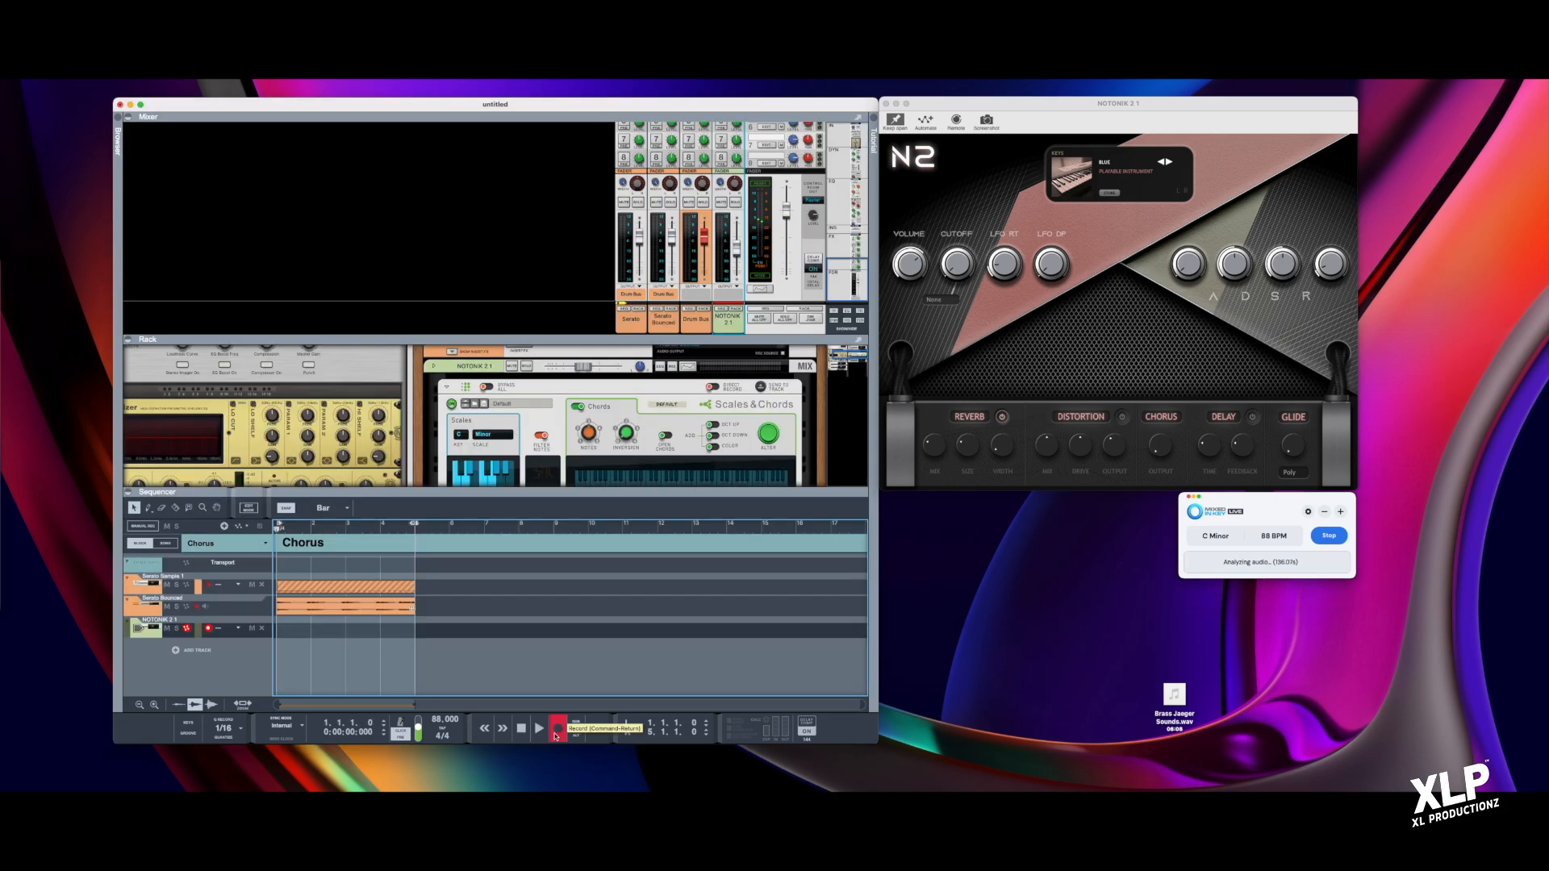
Step: Record parts on the NOTONIK 2 track over the four-bar loop using the BLUE and CLOUD 9 presets
left_click(556, 735)
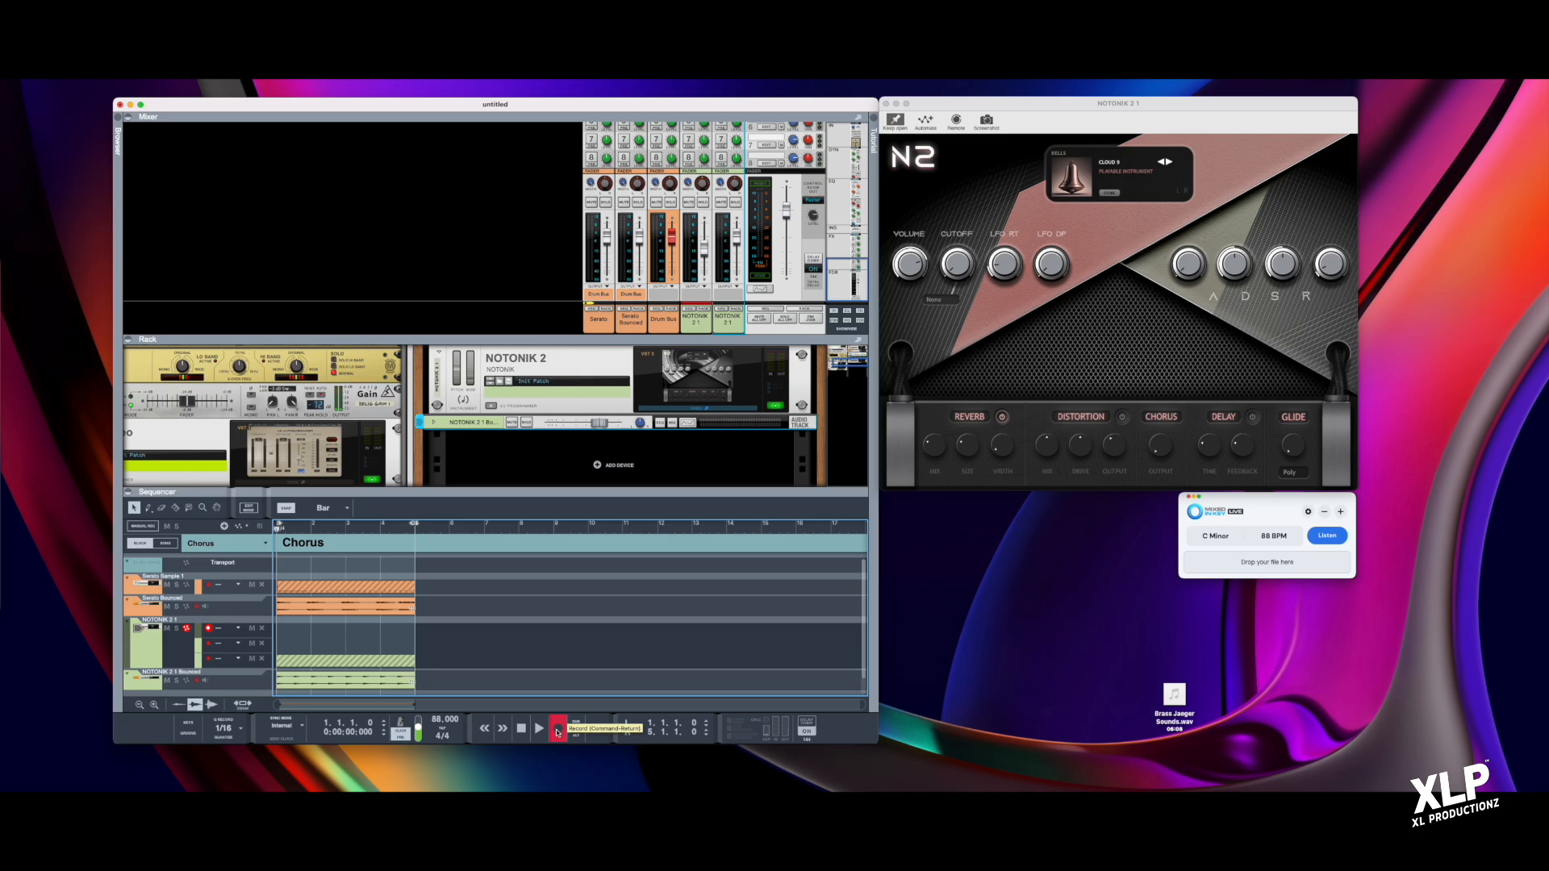
left_click(557, 732)
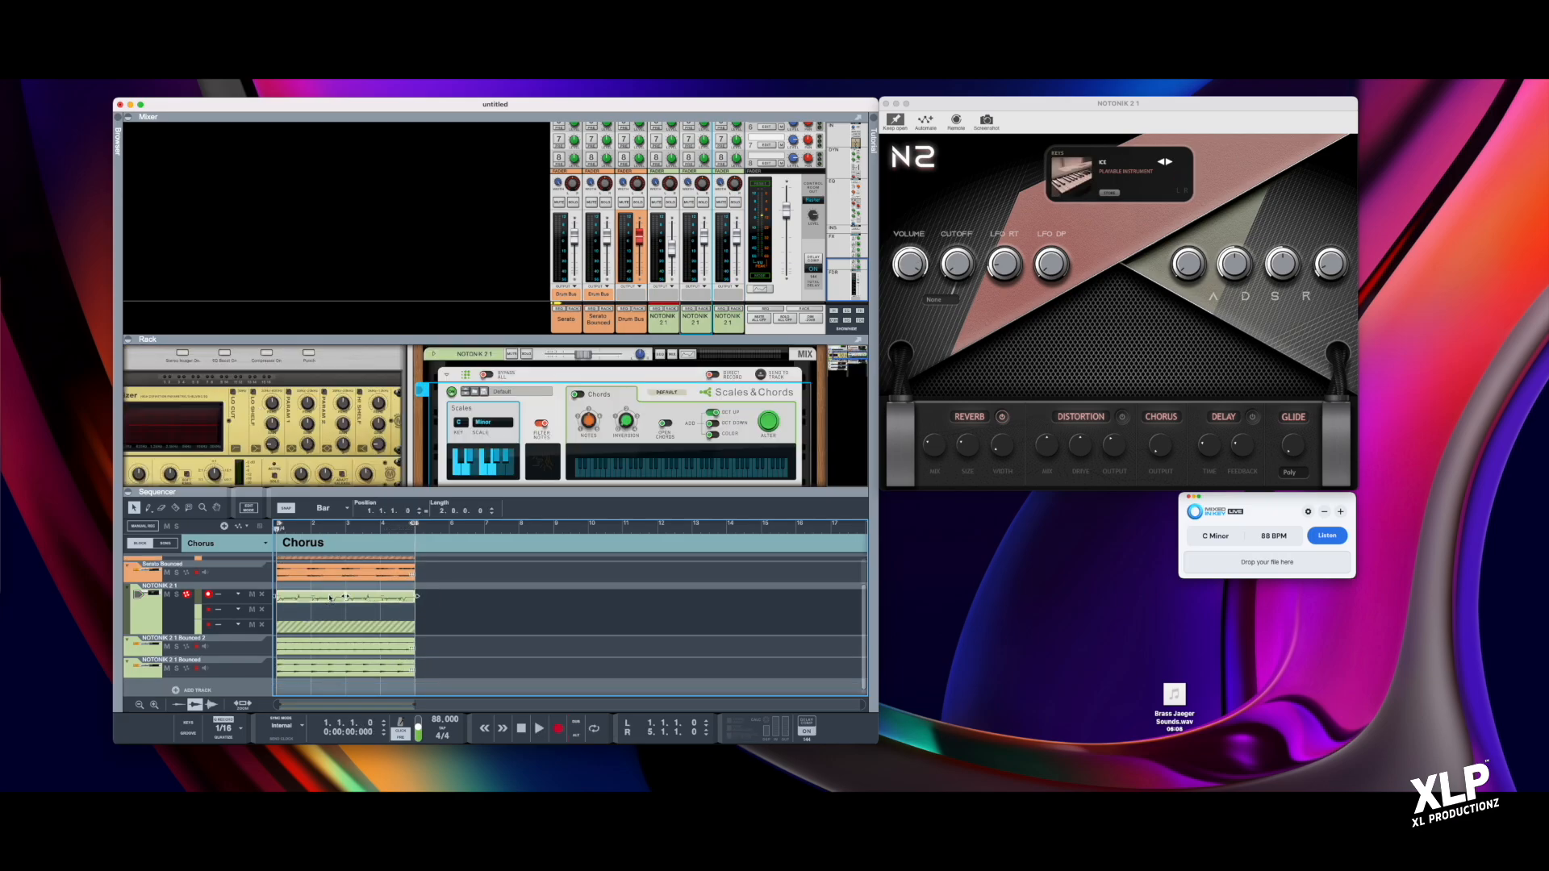
Step: Bounce the newest four-bar NOTONIK 2 clip in place and slightly raise the Serato Bounced channel level during playback
right_click(329, 597)
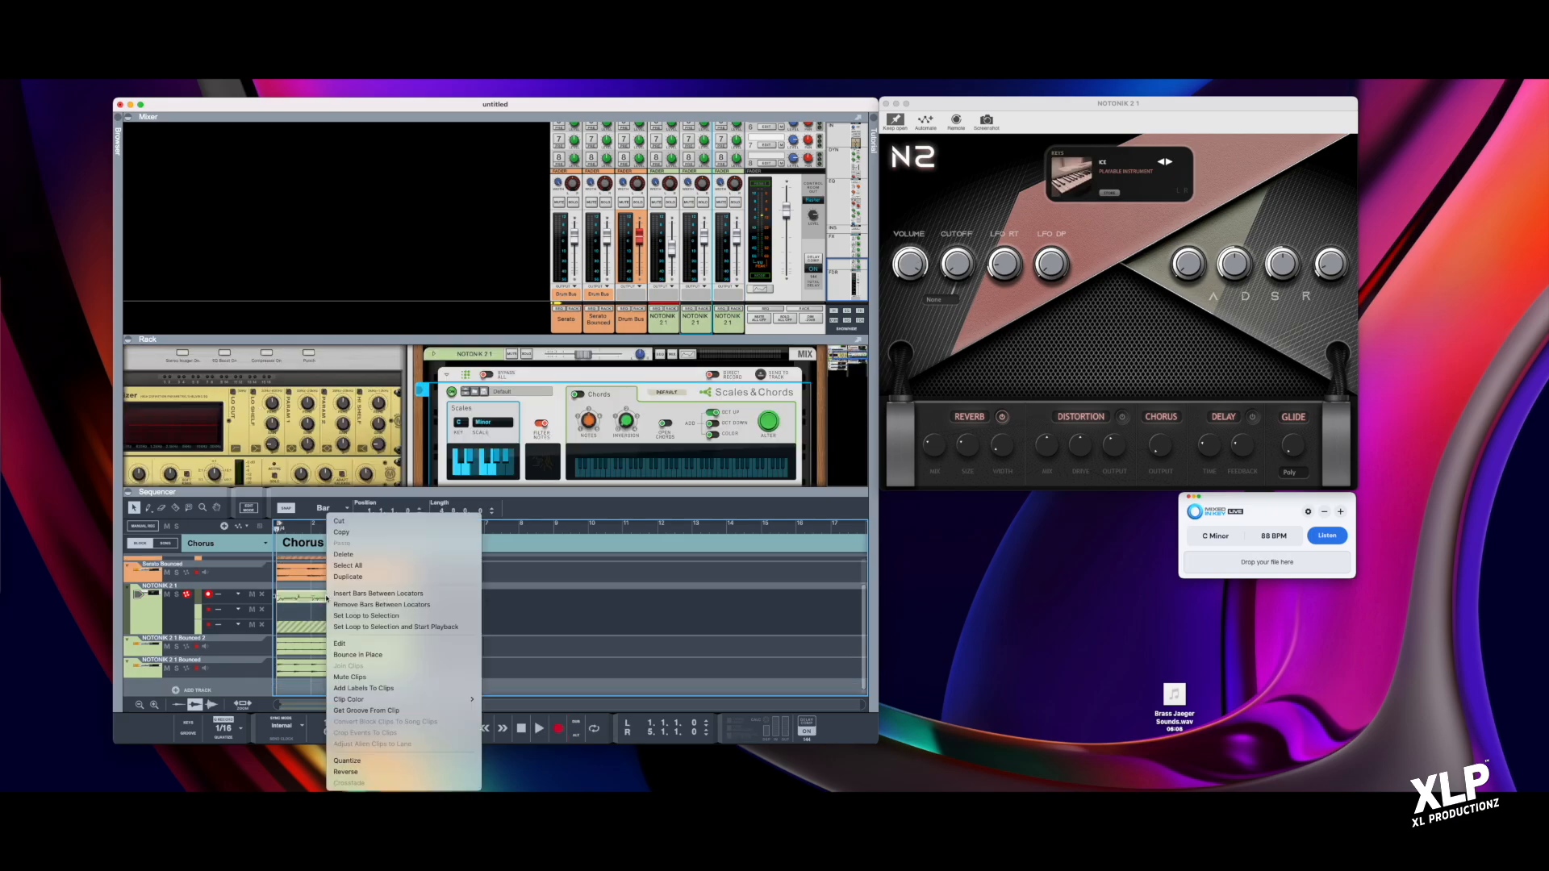
left_click(344, 657)
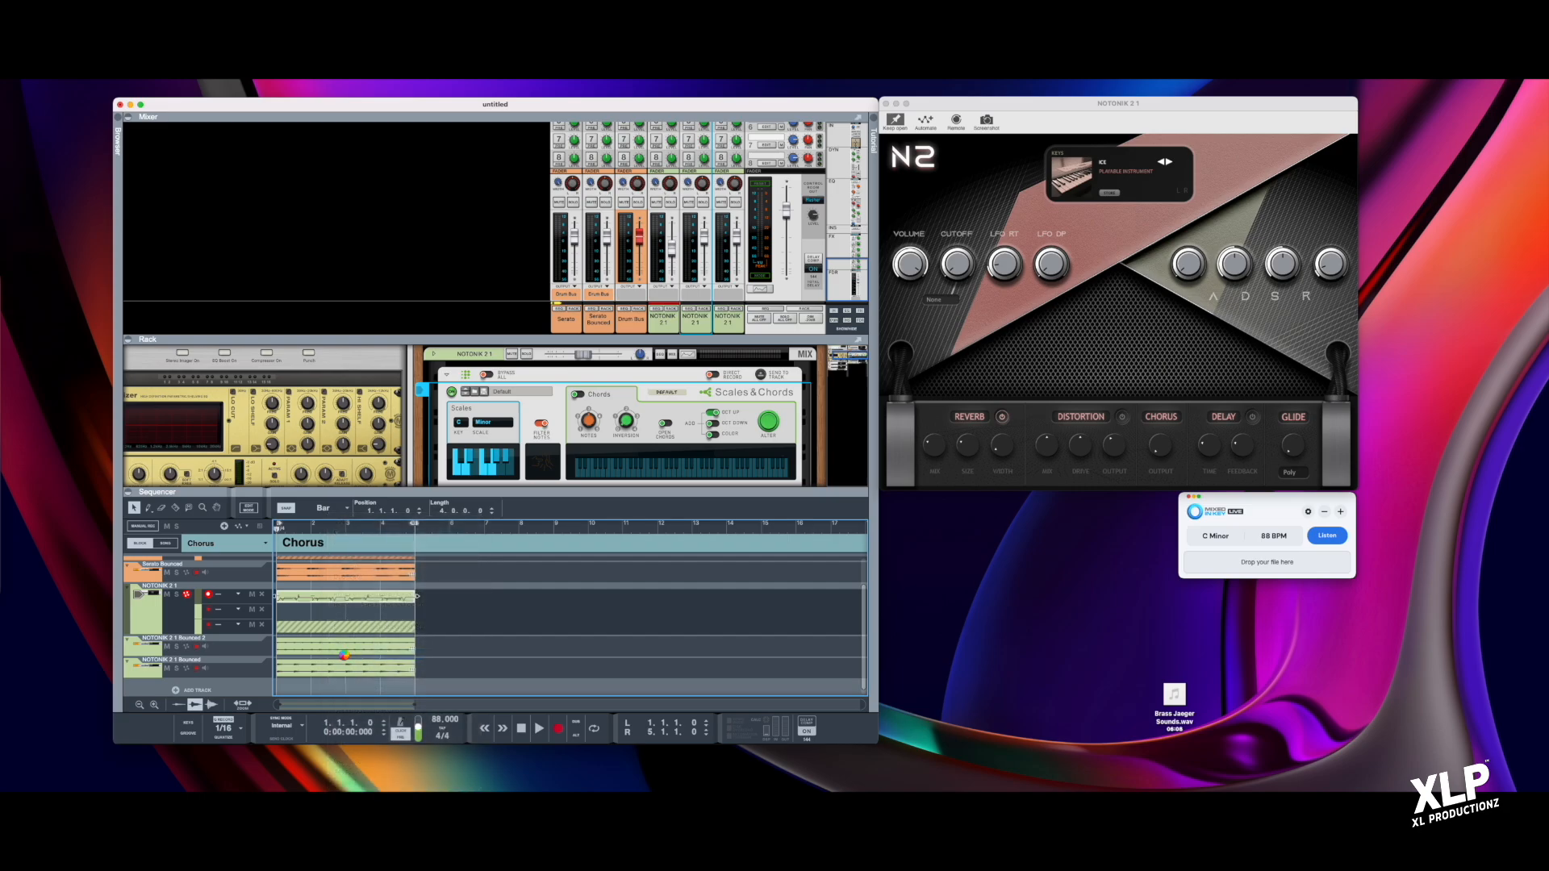
left_click(537, 730)
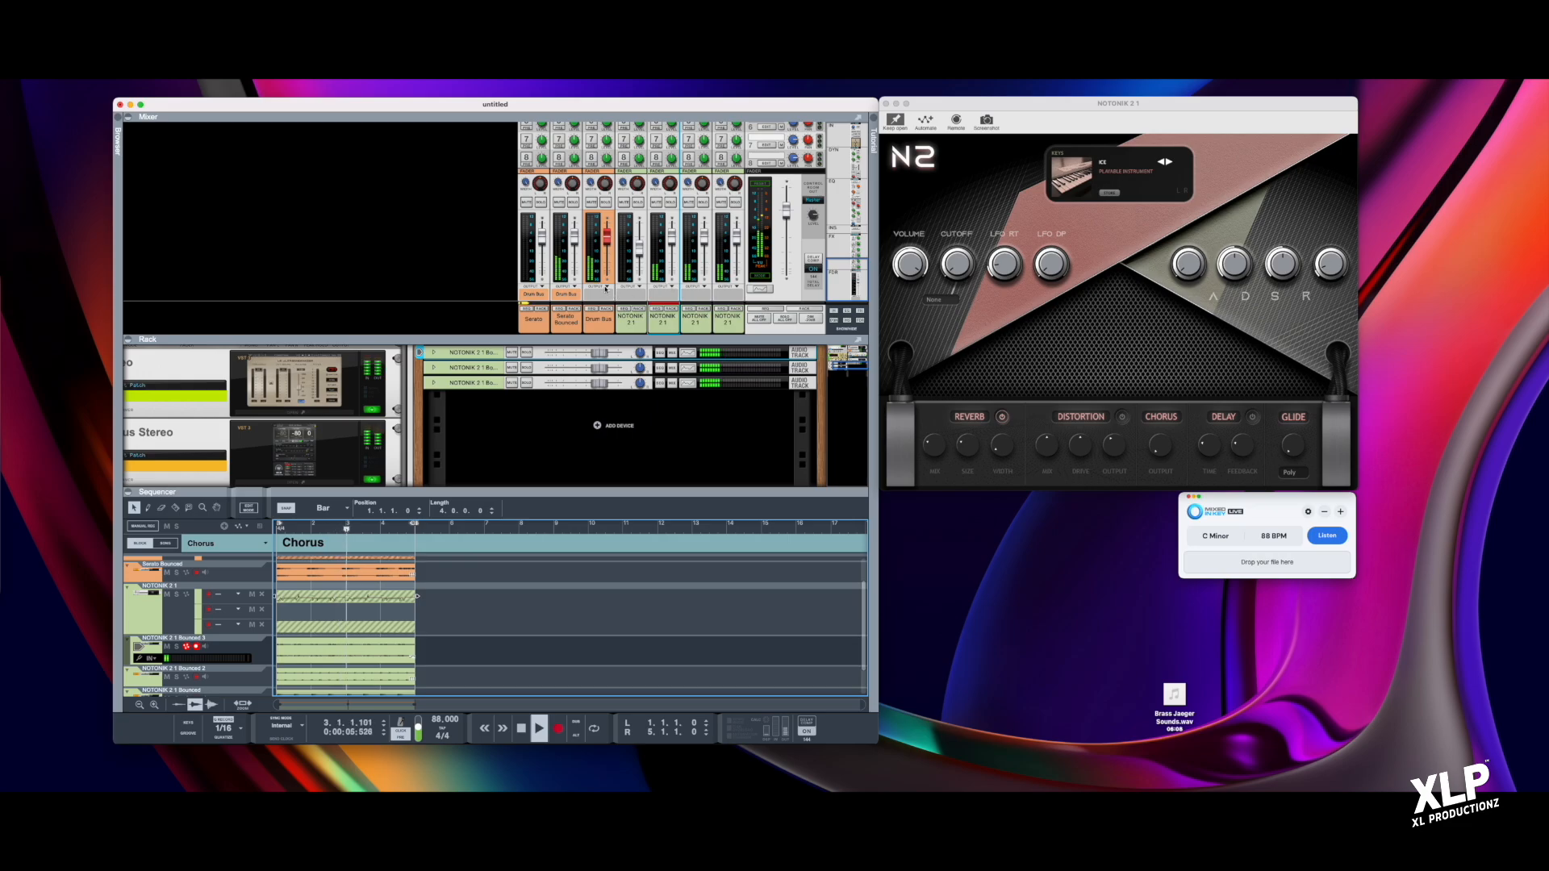
left_click_drag(575, 251, 575, 248)
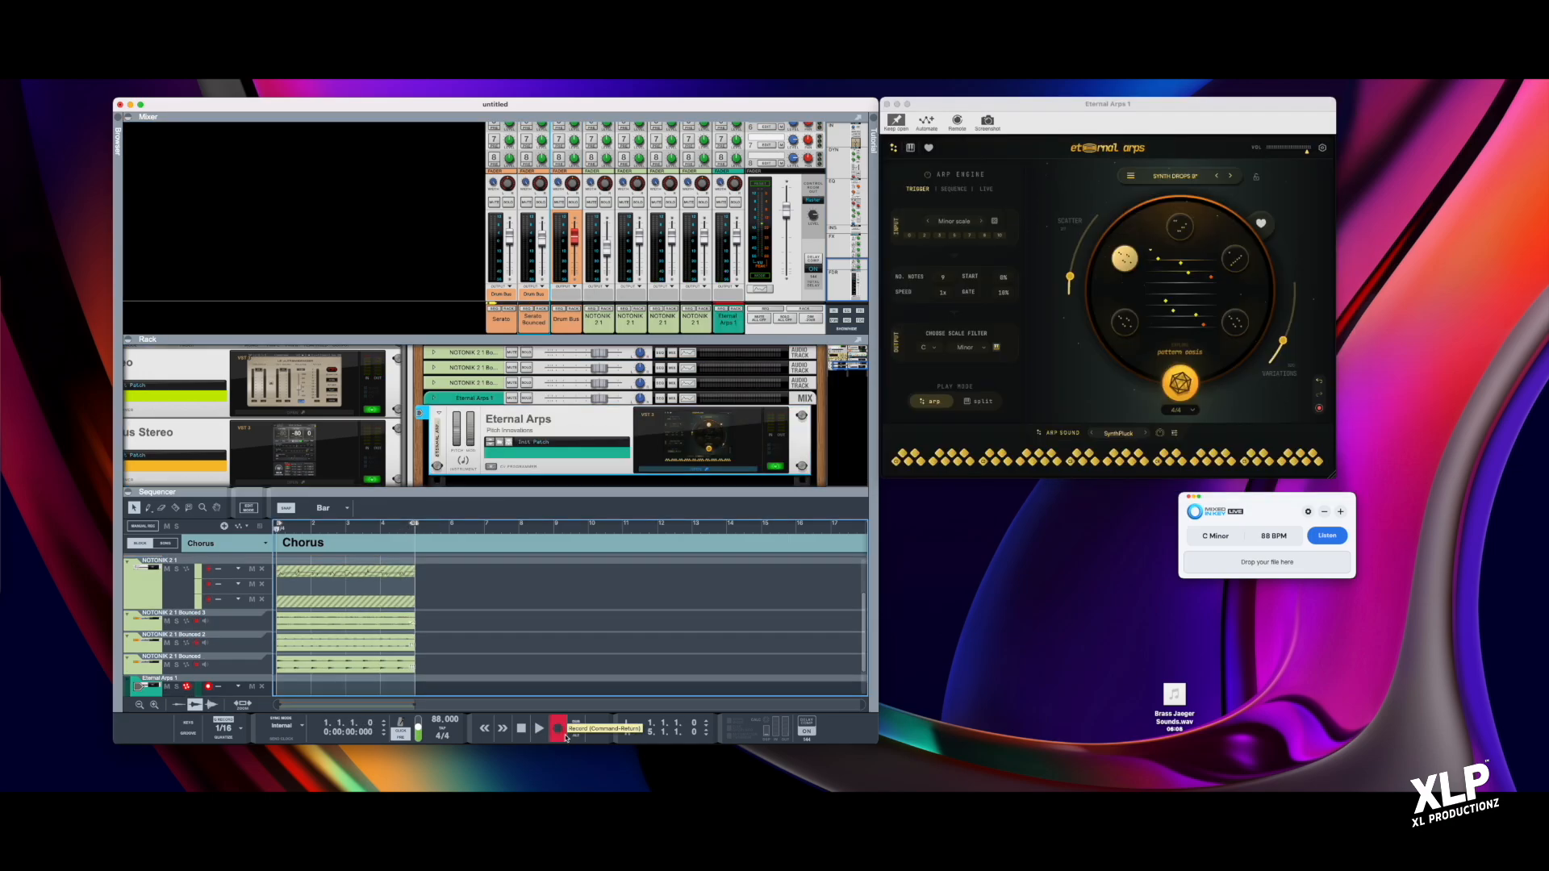
Step: Record a four-bar arpeggio clip on the Eternal Arps track and close the plug-in window
left_click(564, 734)
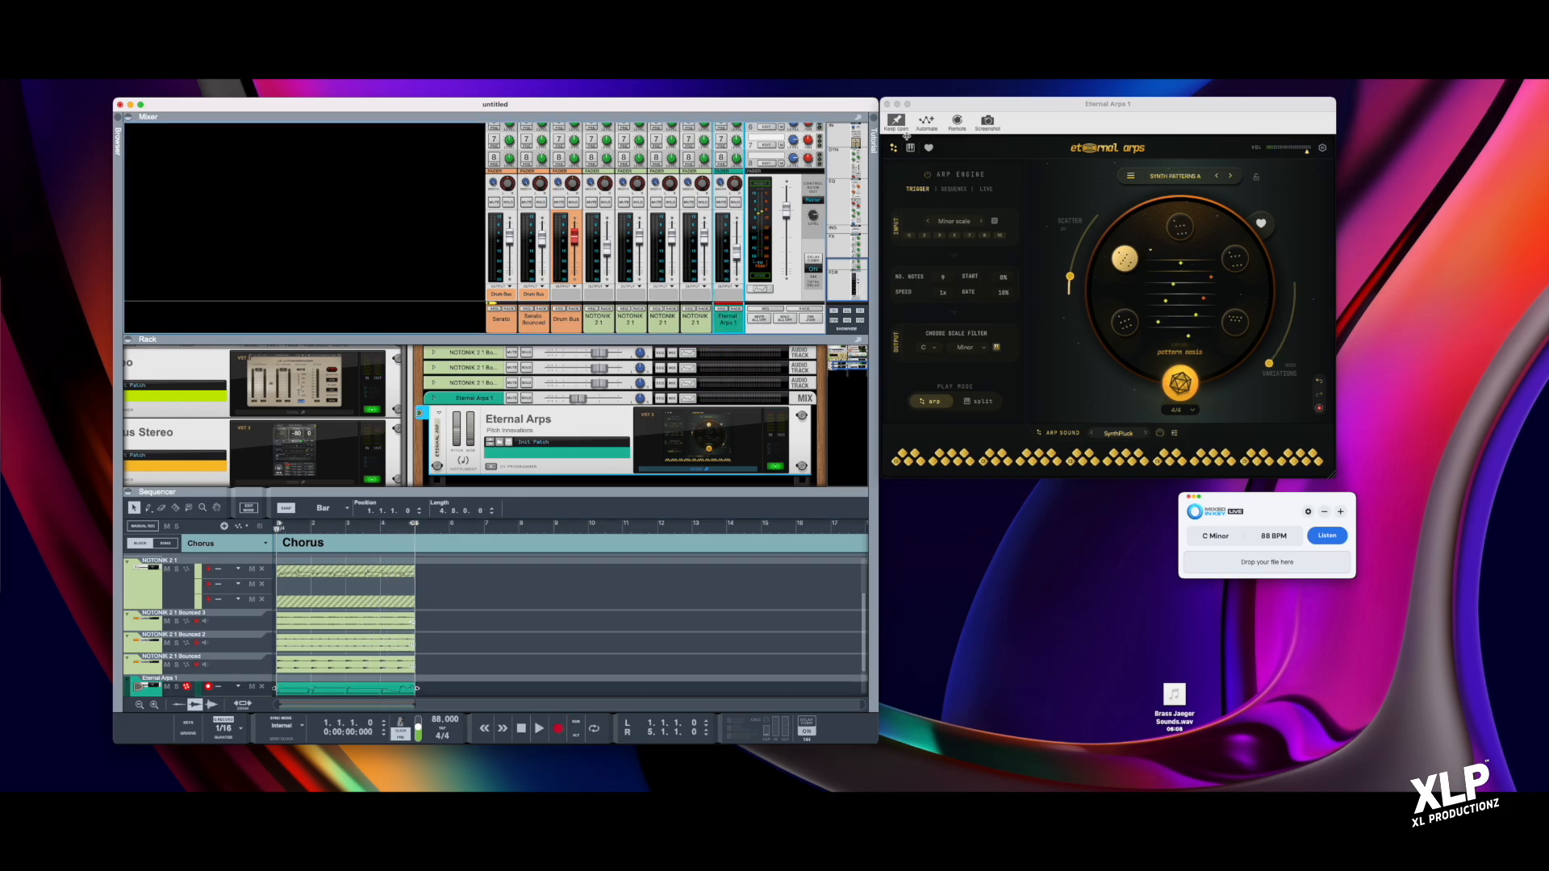
left_click(886, 104)
Step: Analyze the combined loop's key and tempo with Mixed In Key Live while playing the song from the start
left_click(1327, 535)
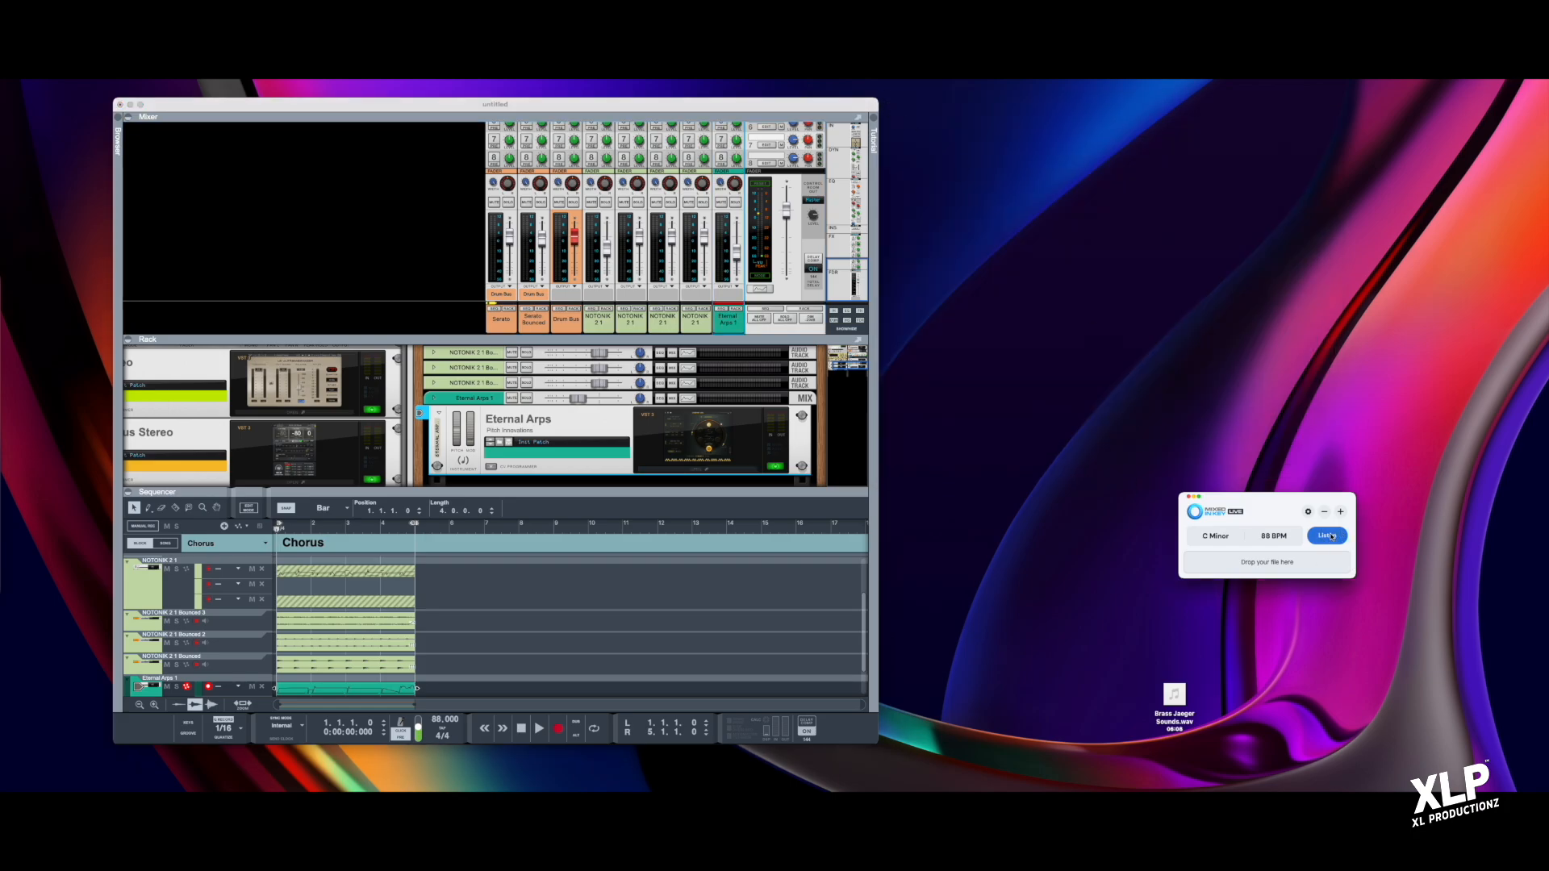
left_click(506, 736)
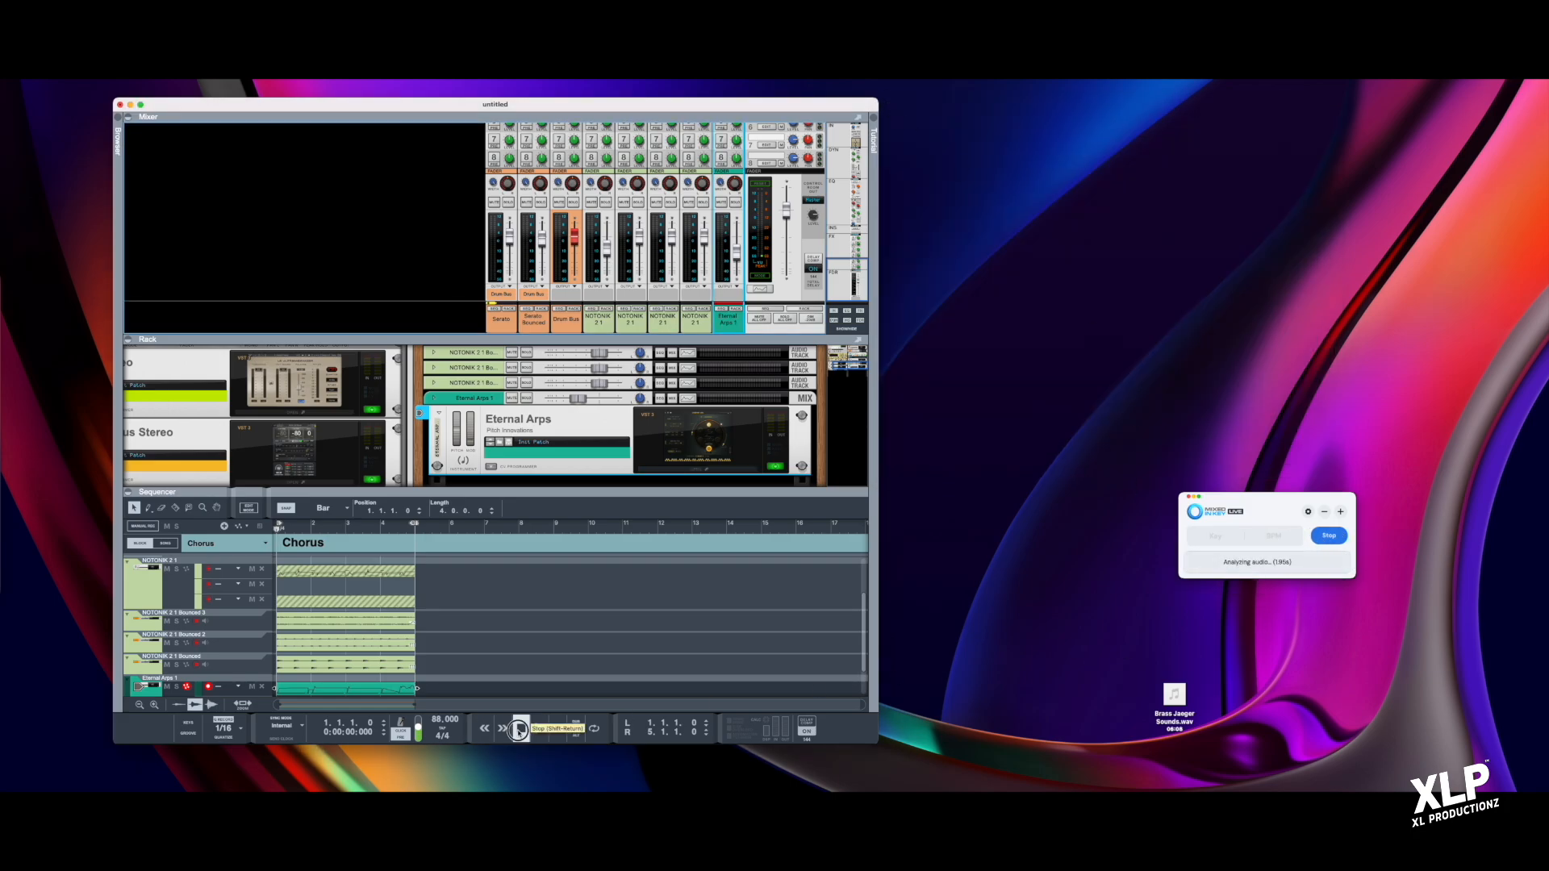
left_click(539, 729)
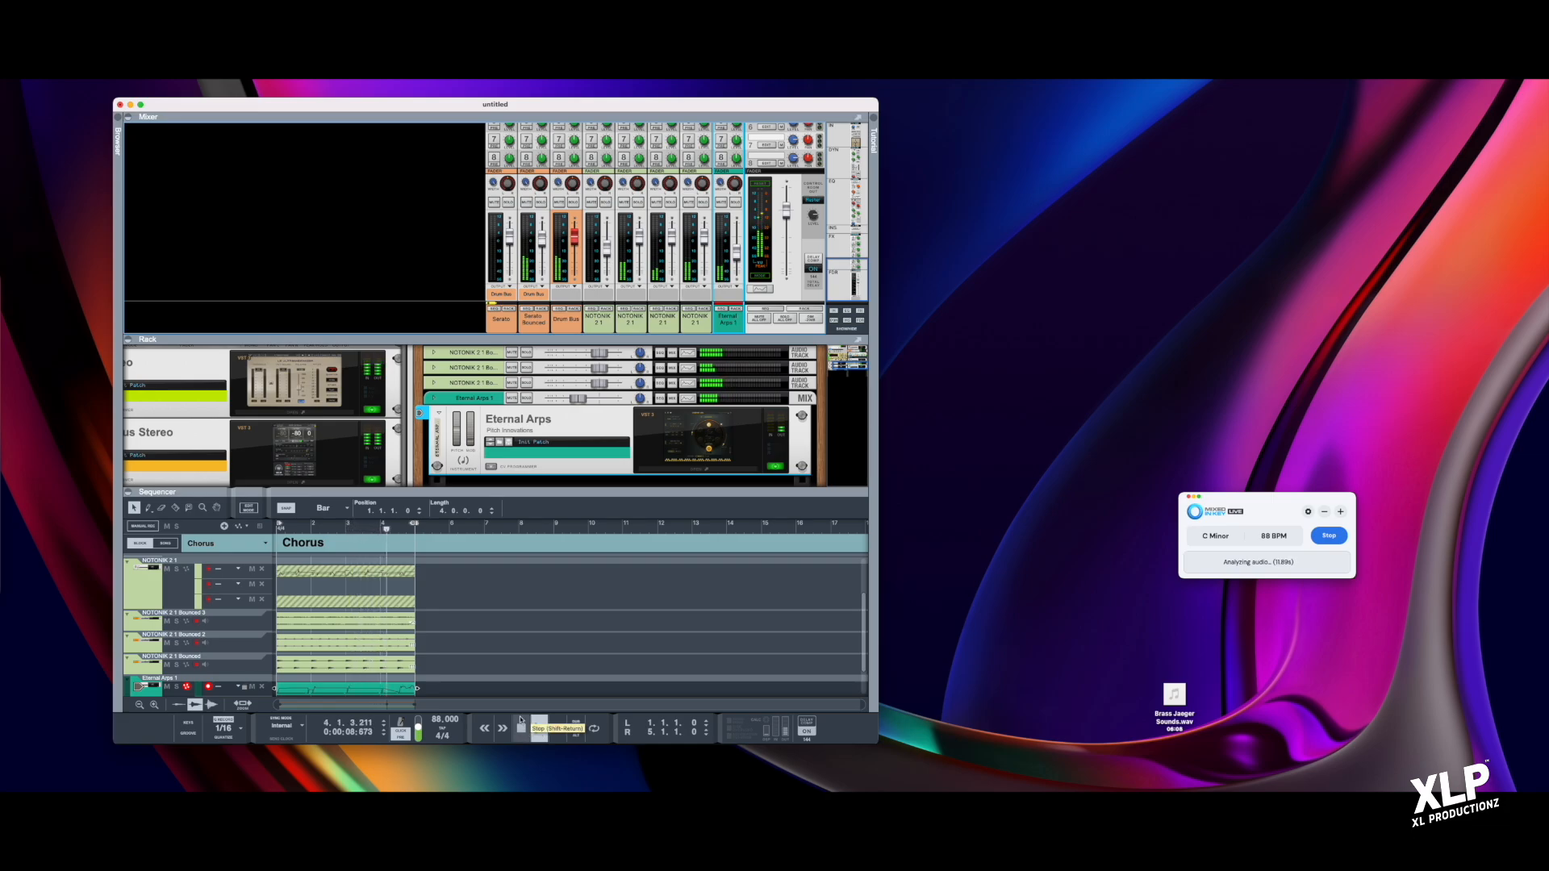
Step: Export the eight-bar loop to the Desktop as WAVE file XL Brass Loop 26245PM at 44,100 Hz, 16-bit, with dither
scroll(580, 236, "up", 1)
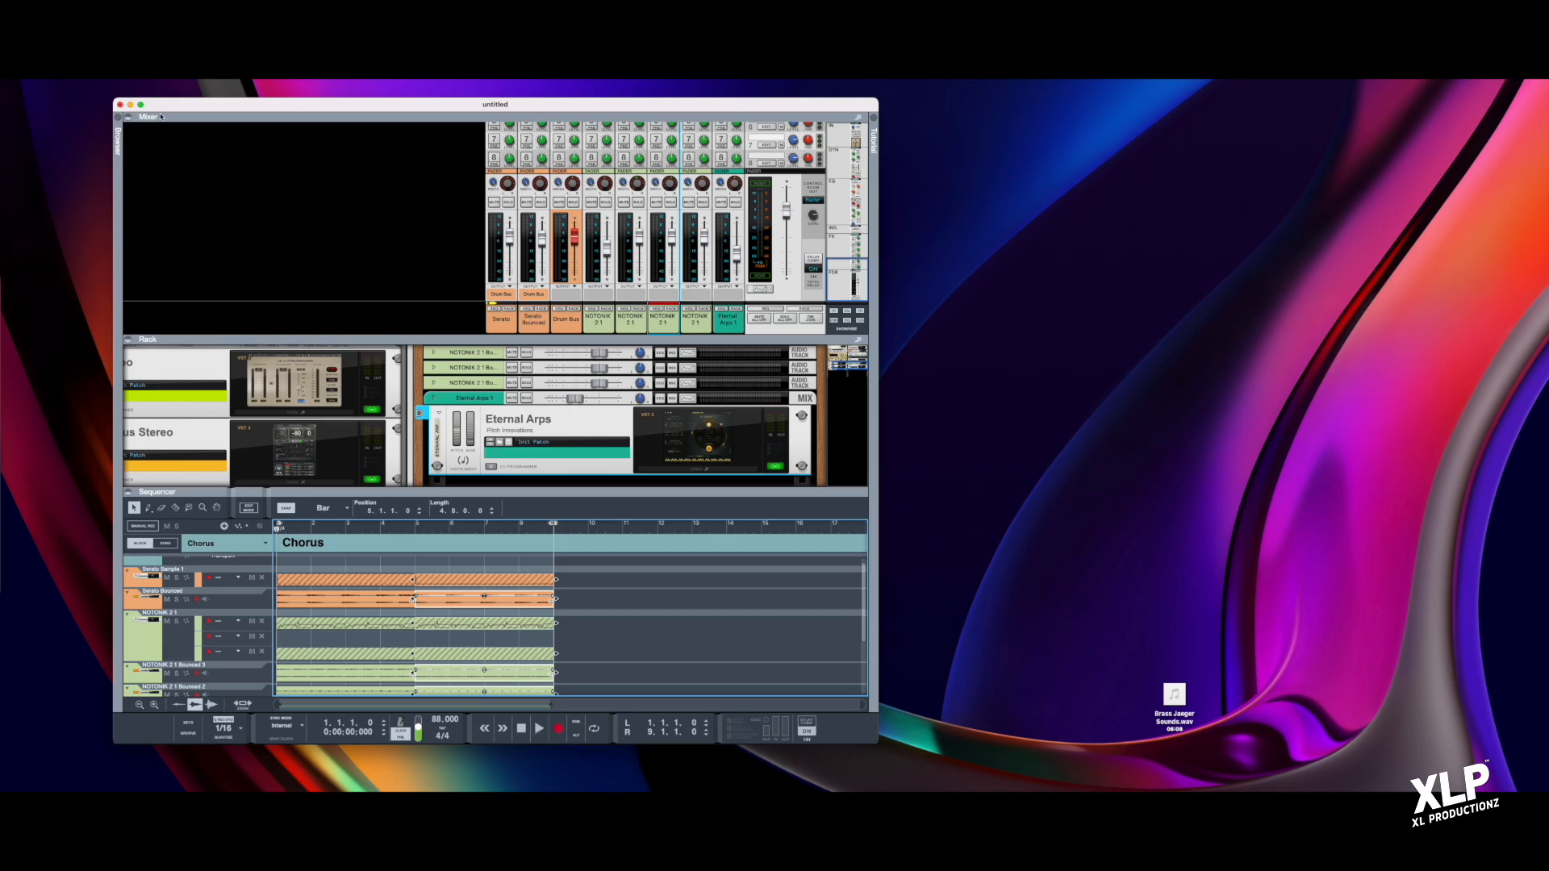
left_click(26, 74)
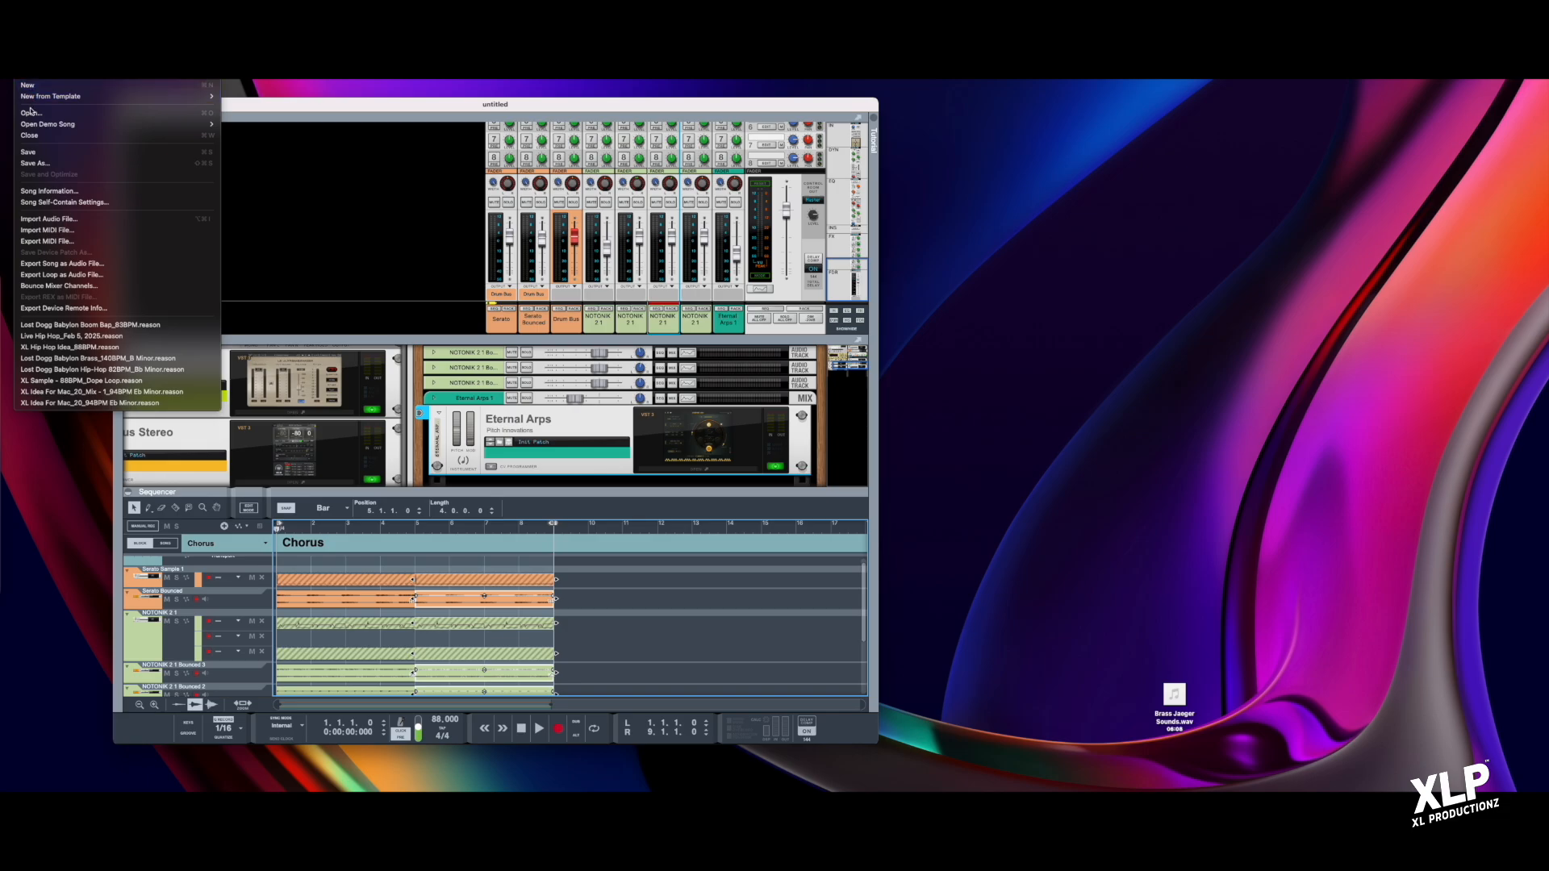
left_click(46, 276)
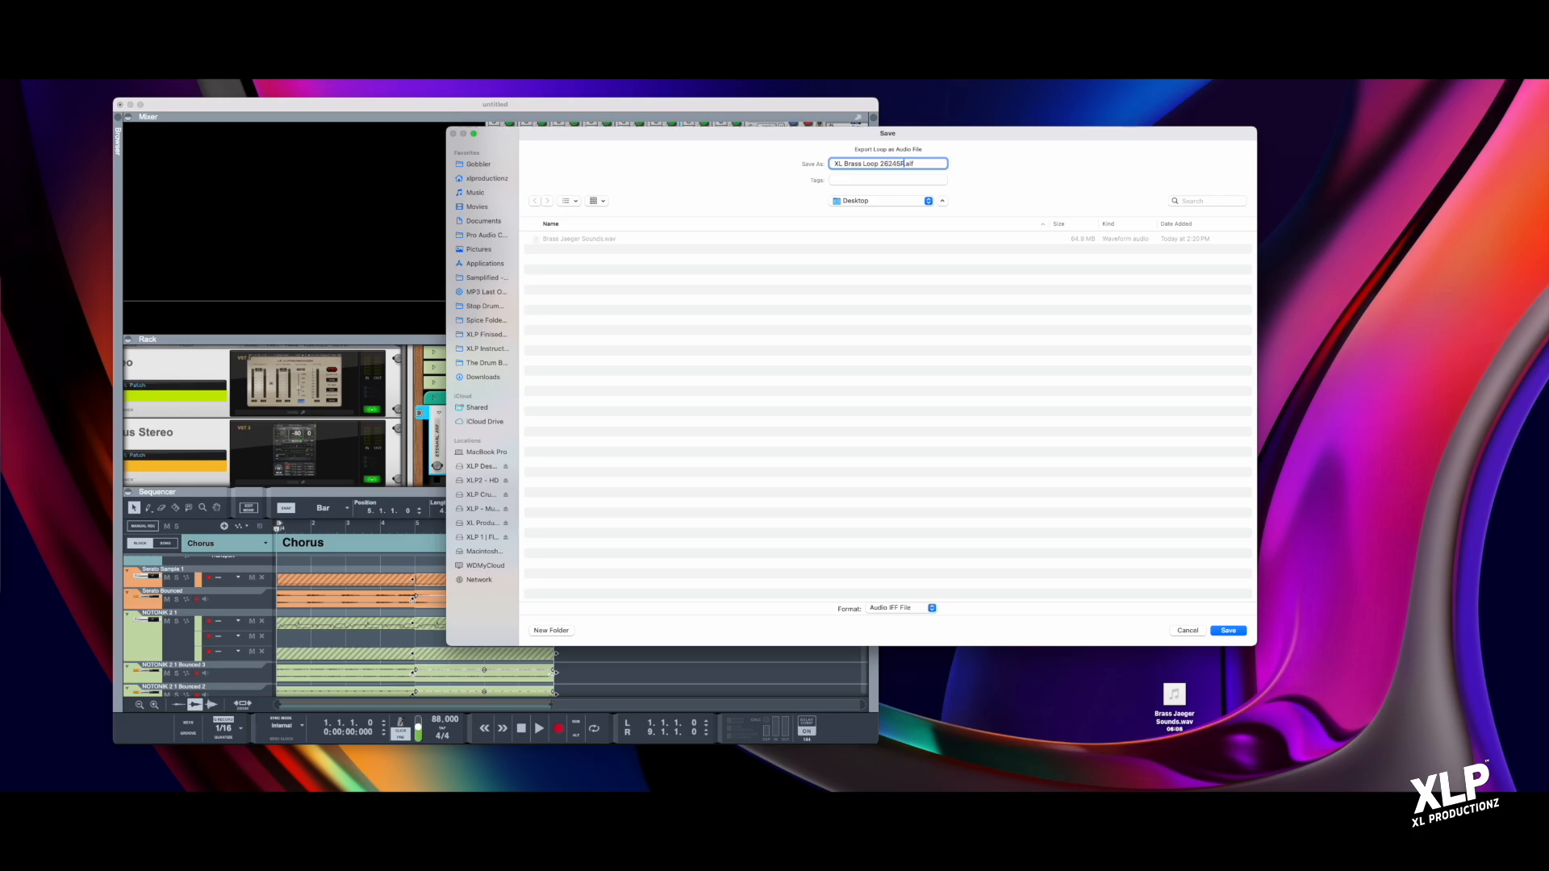
left_click(932, 609)
left_click(904, 623)
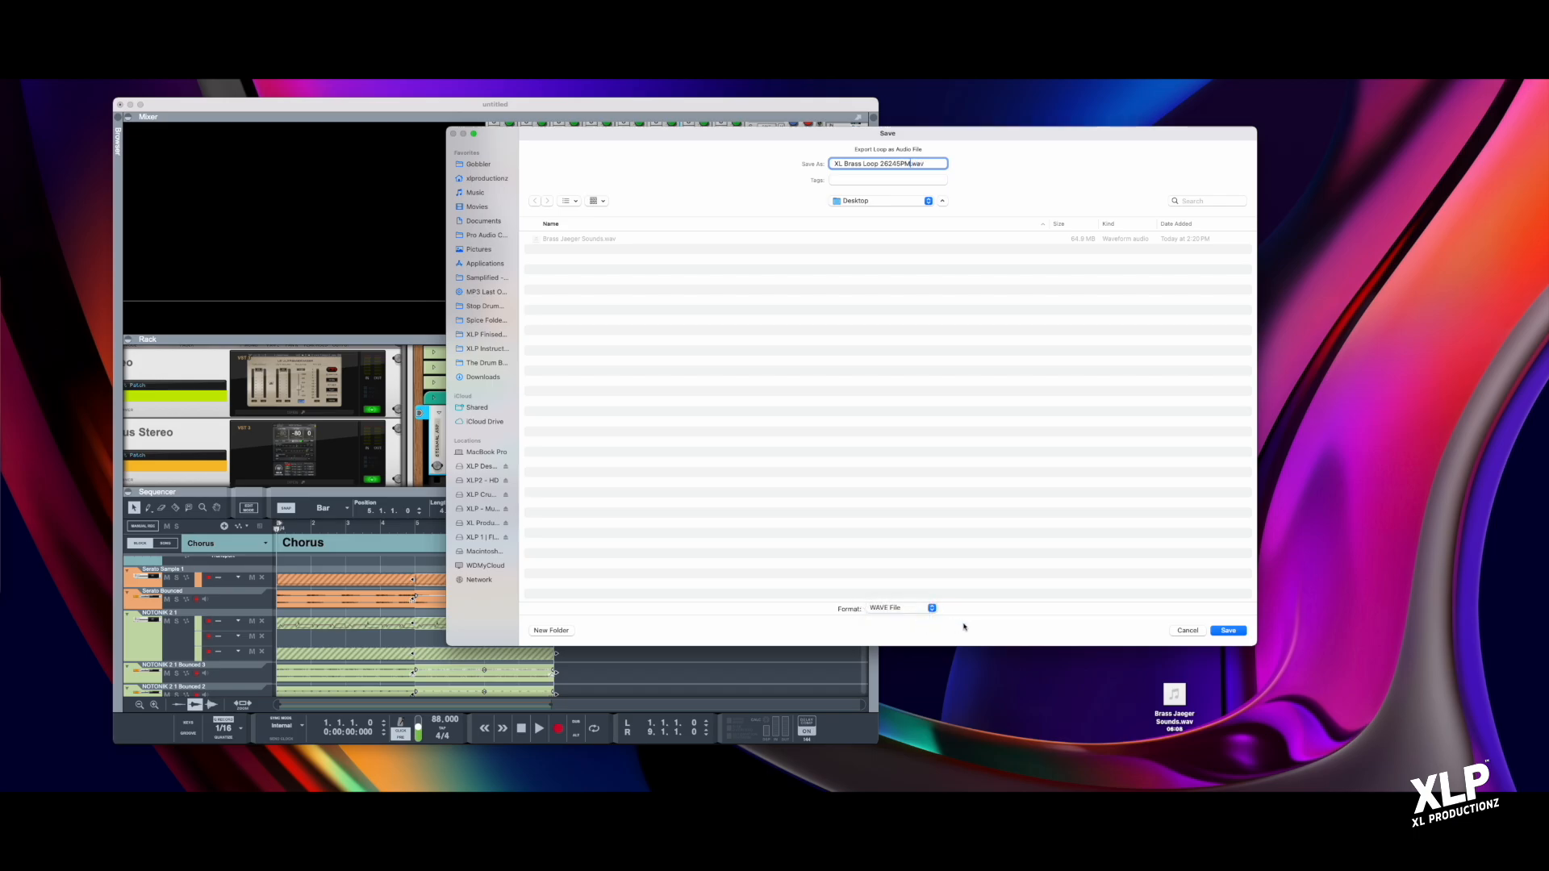
left_click(1229, 631)
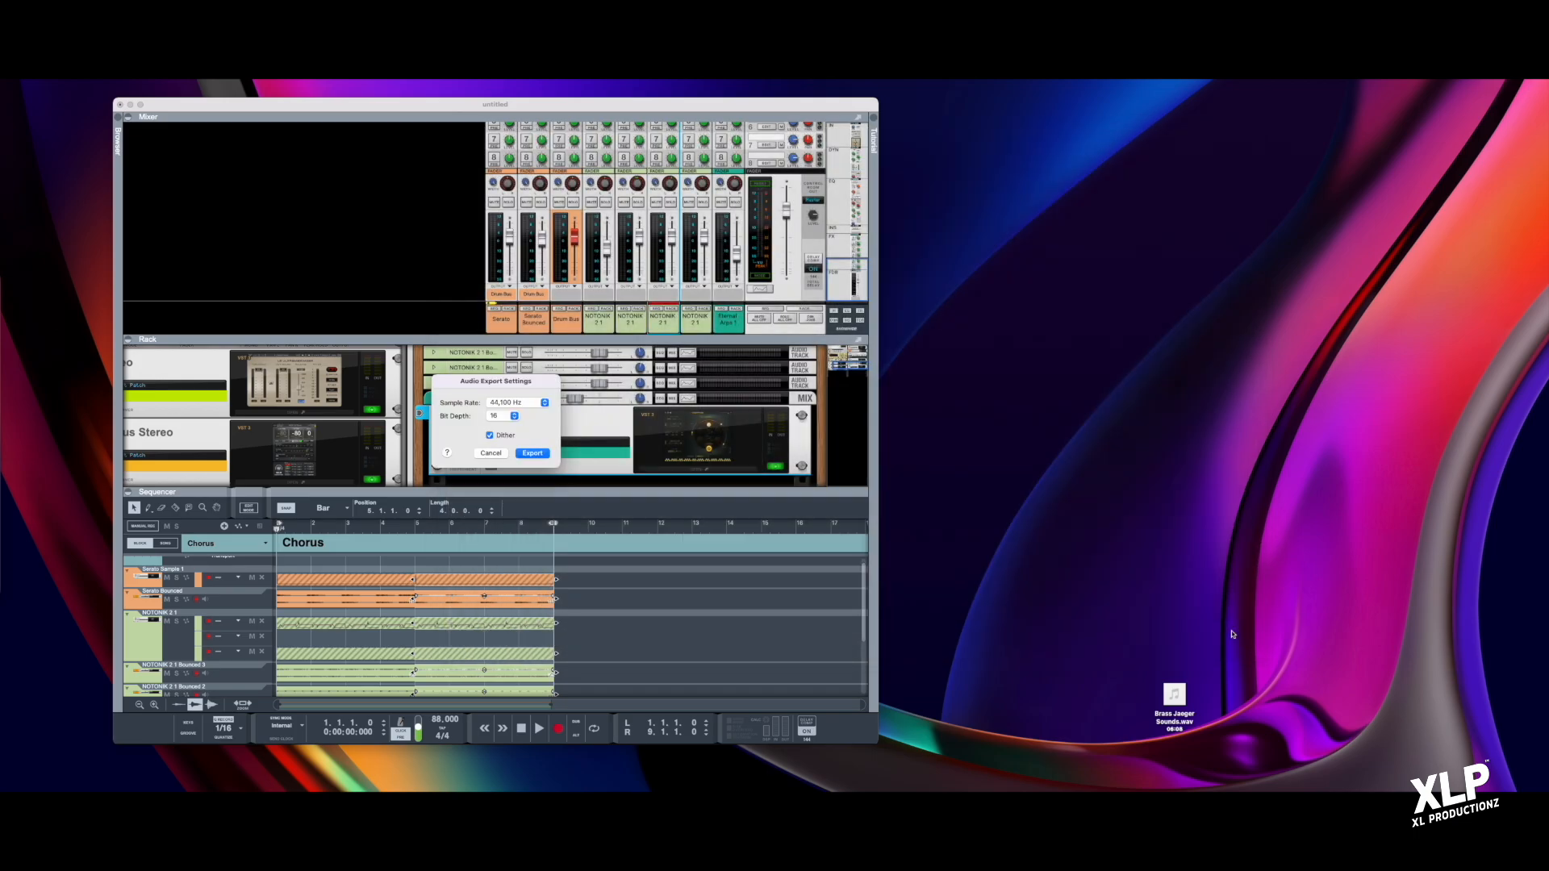
left_click(533, 453)
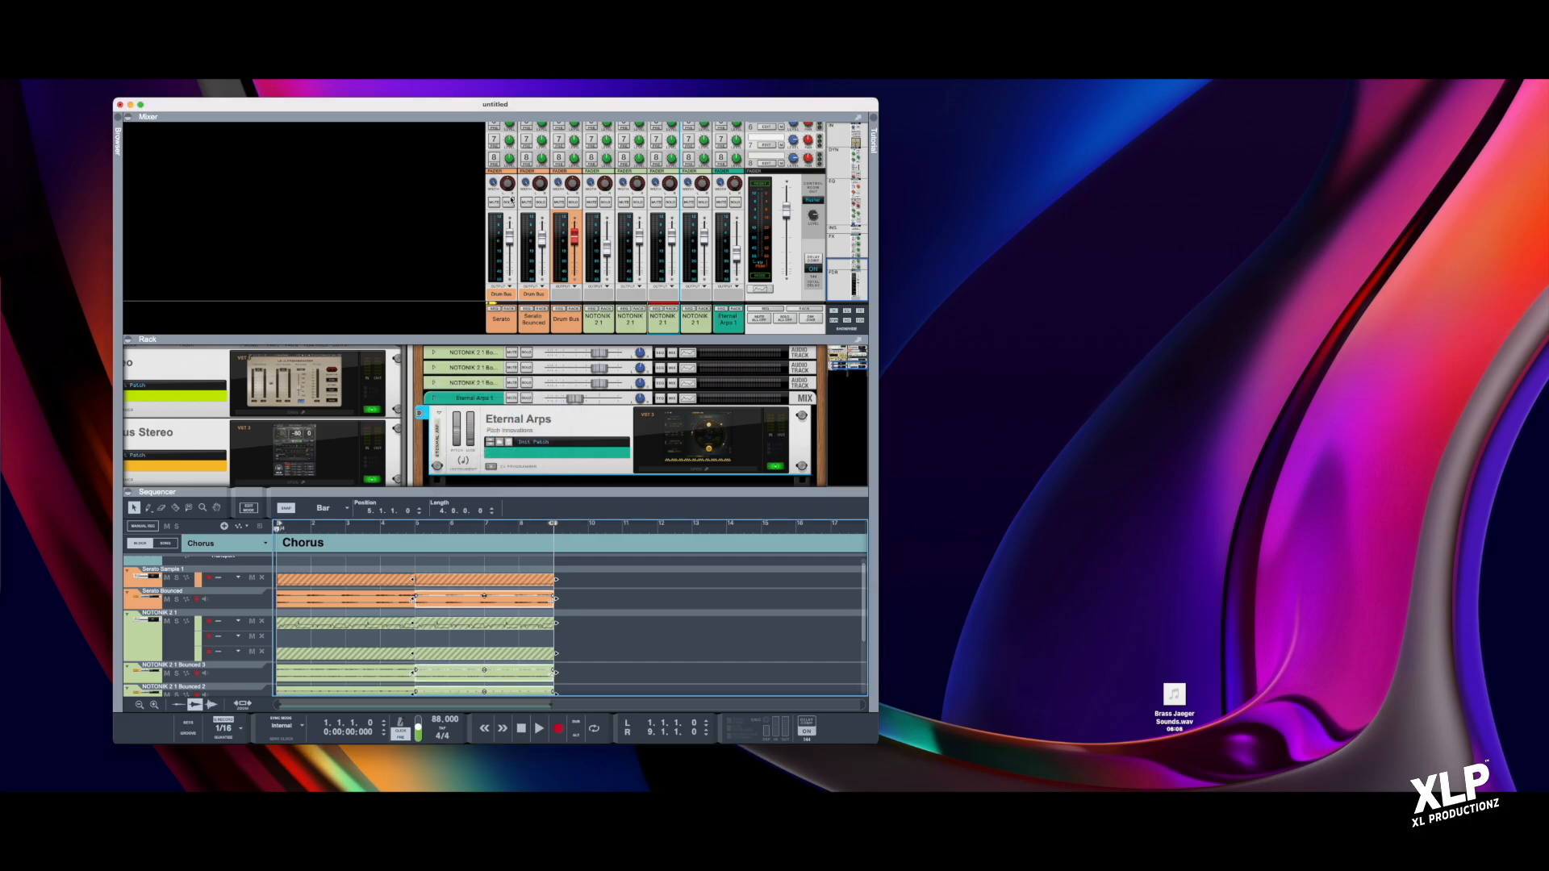
Step: Save the song as XL Brass Loop 26245PM in Reason Song File format, matching the exported file's name
left_click(25, 73)
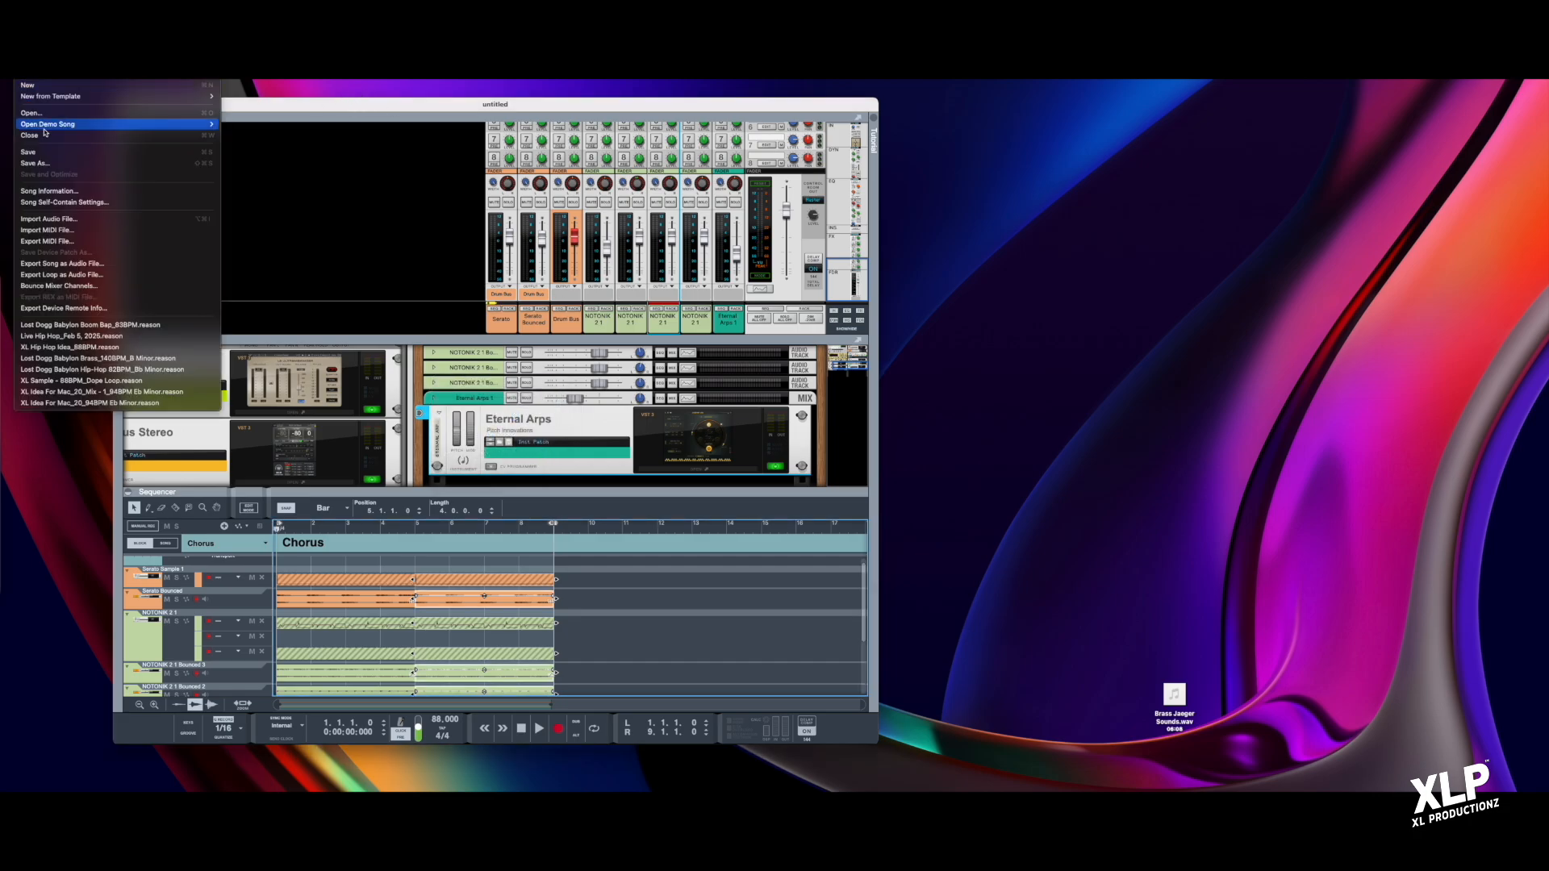
left_click(51, 165)
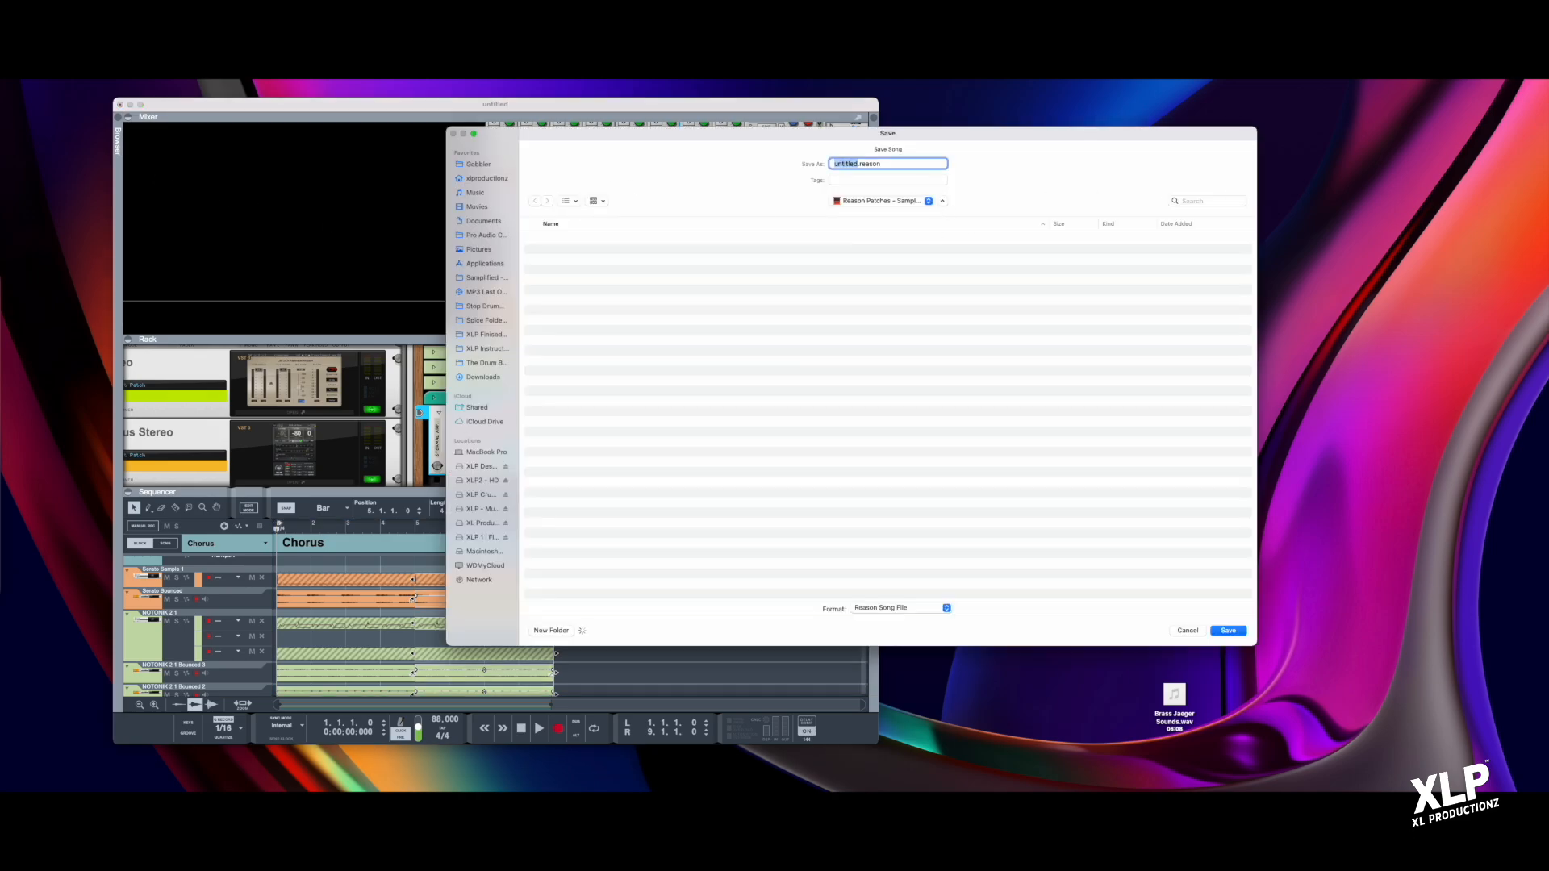
left_click(1545, 111)
right_click(1545, 112)
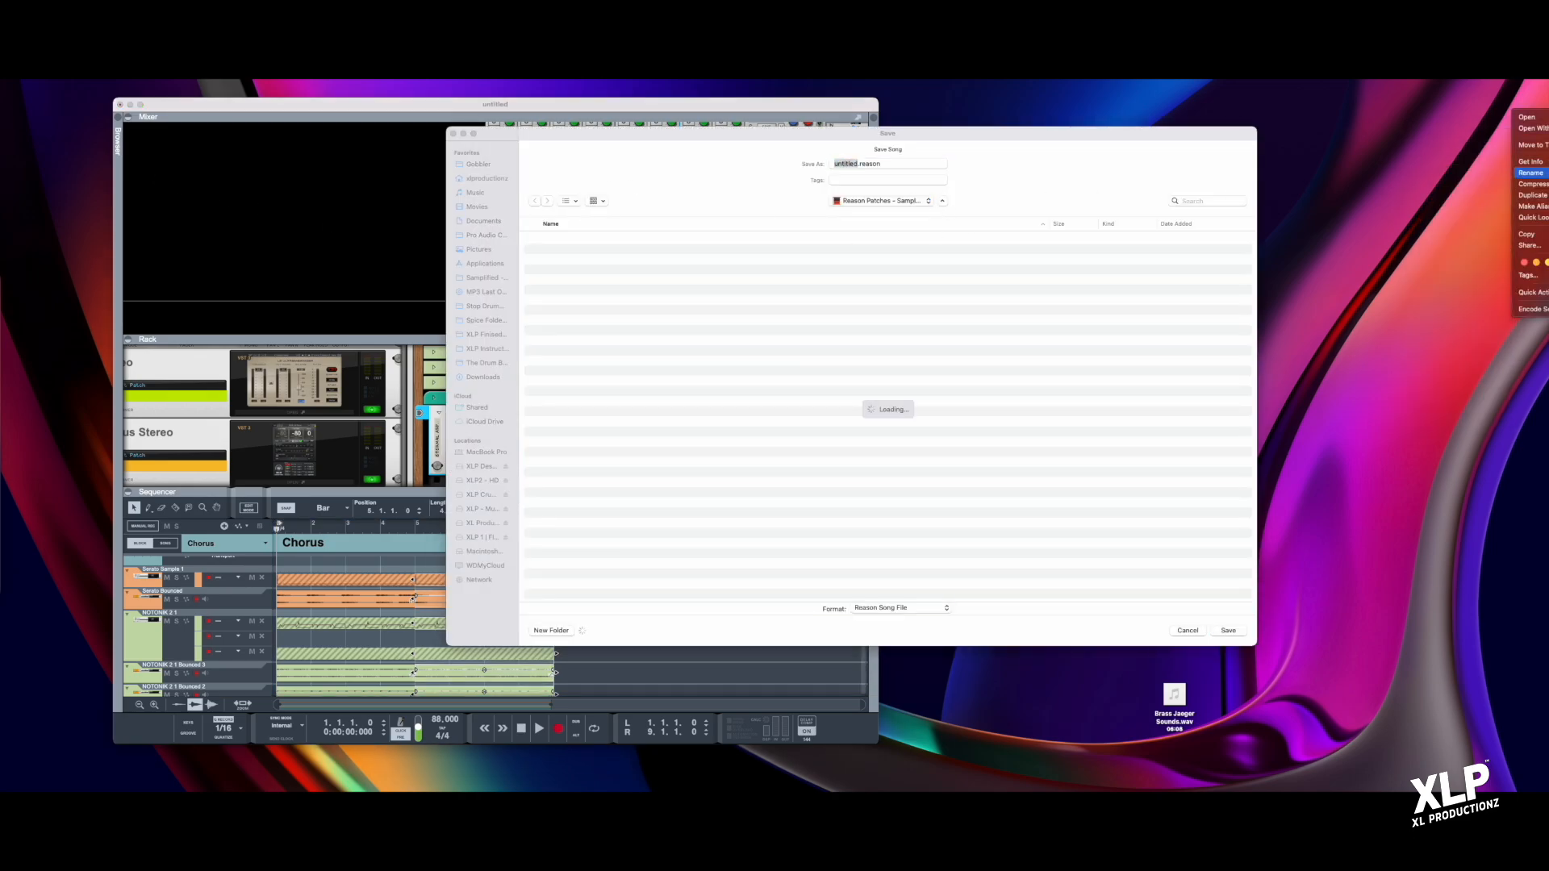
key("Escape")
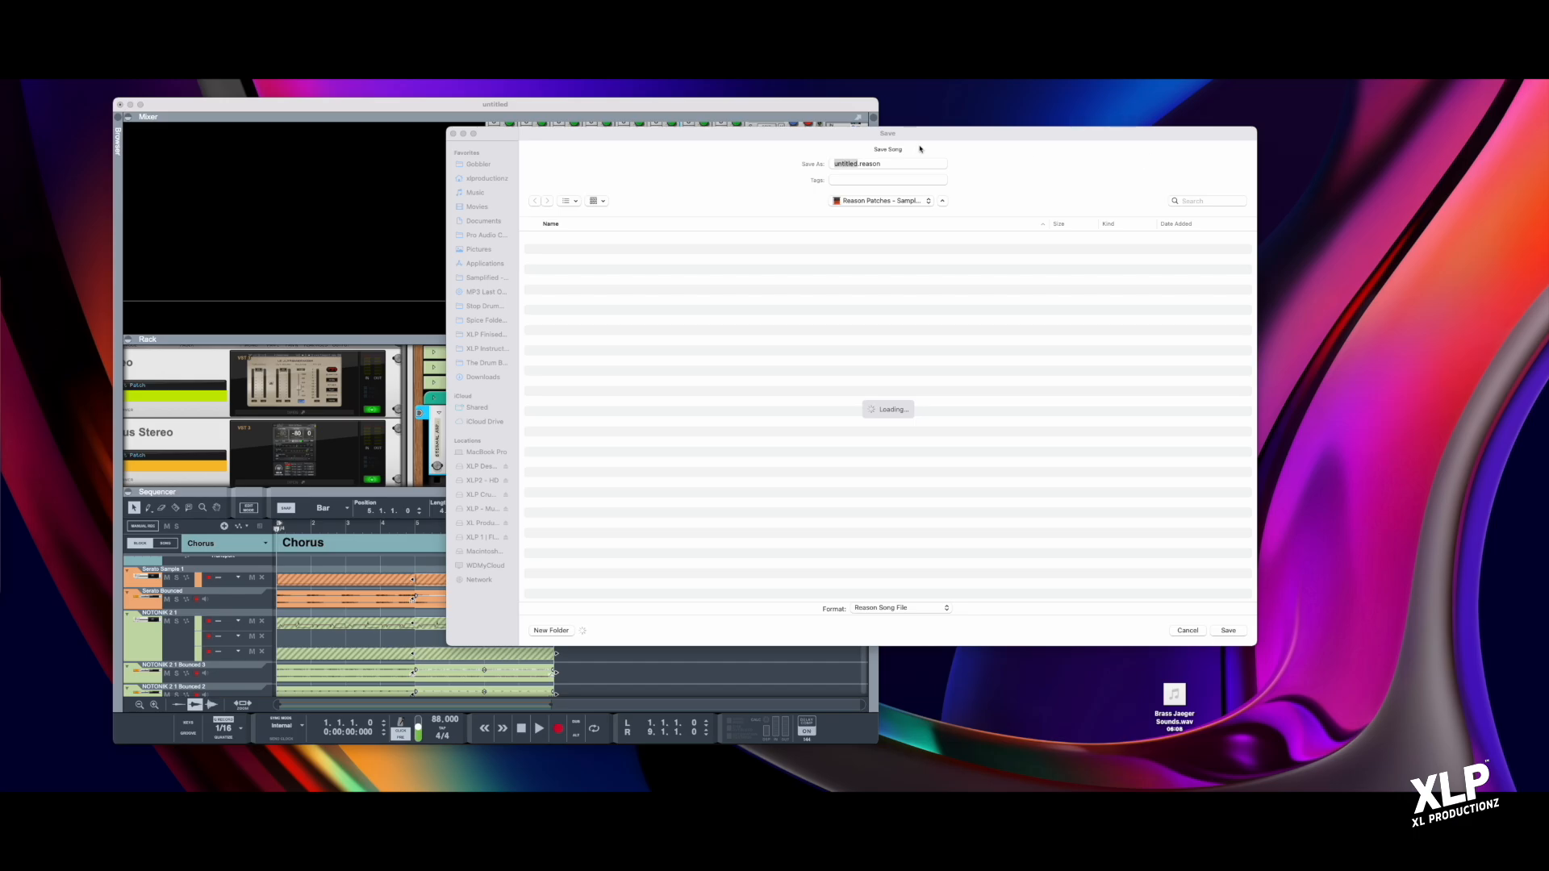
left_click(847, 163)
type("XL Brass Loop 26245PM")
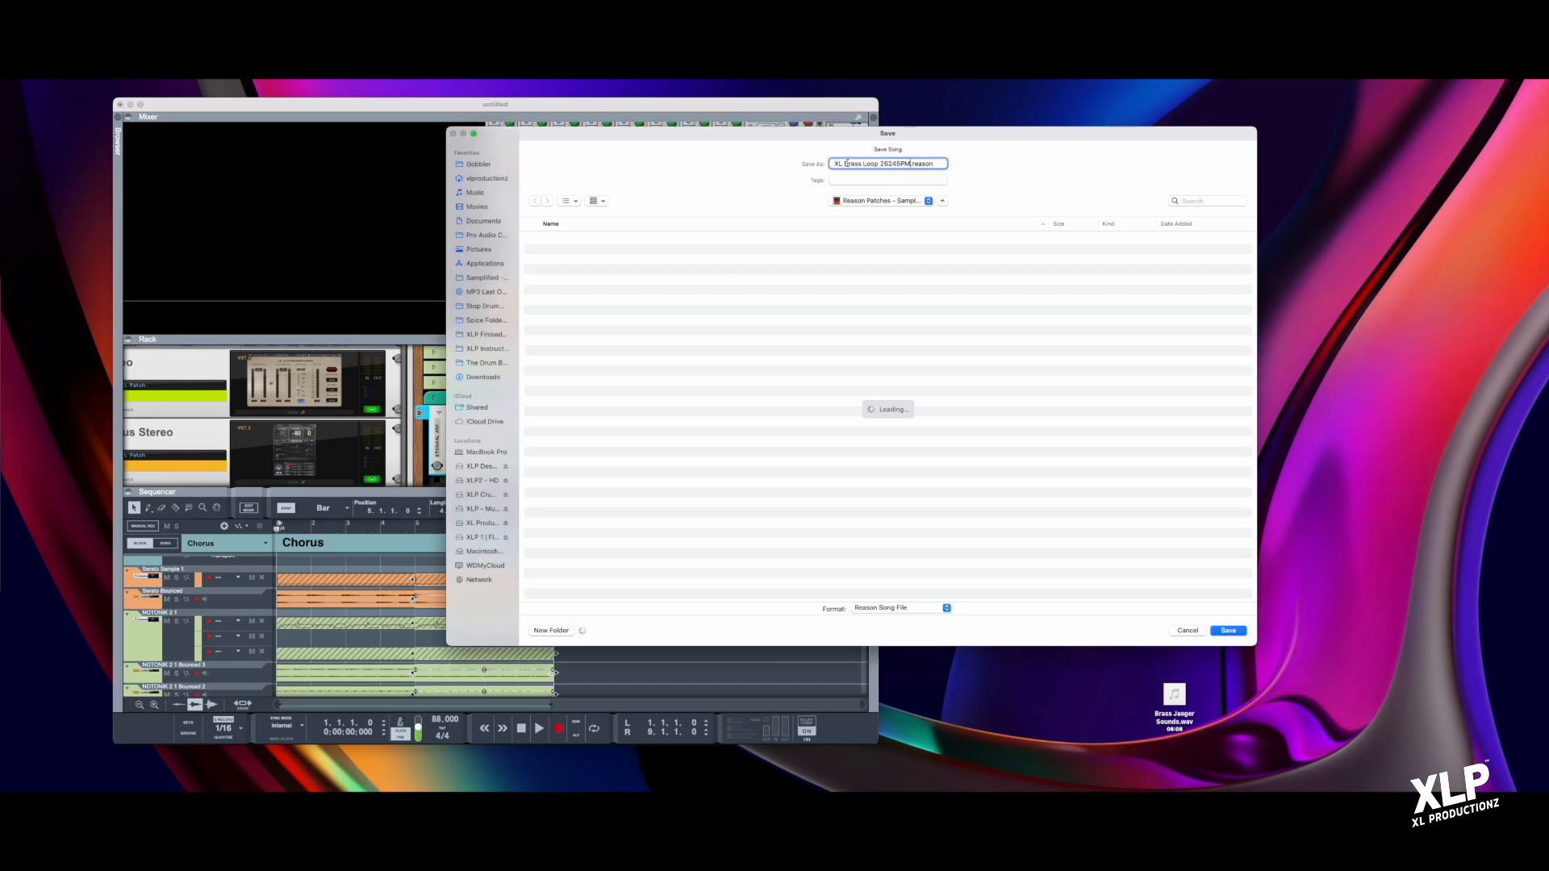
left_click(1232, 635)
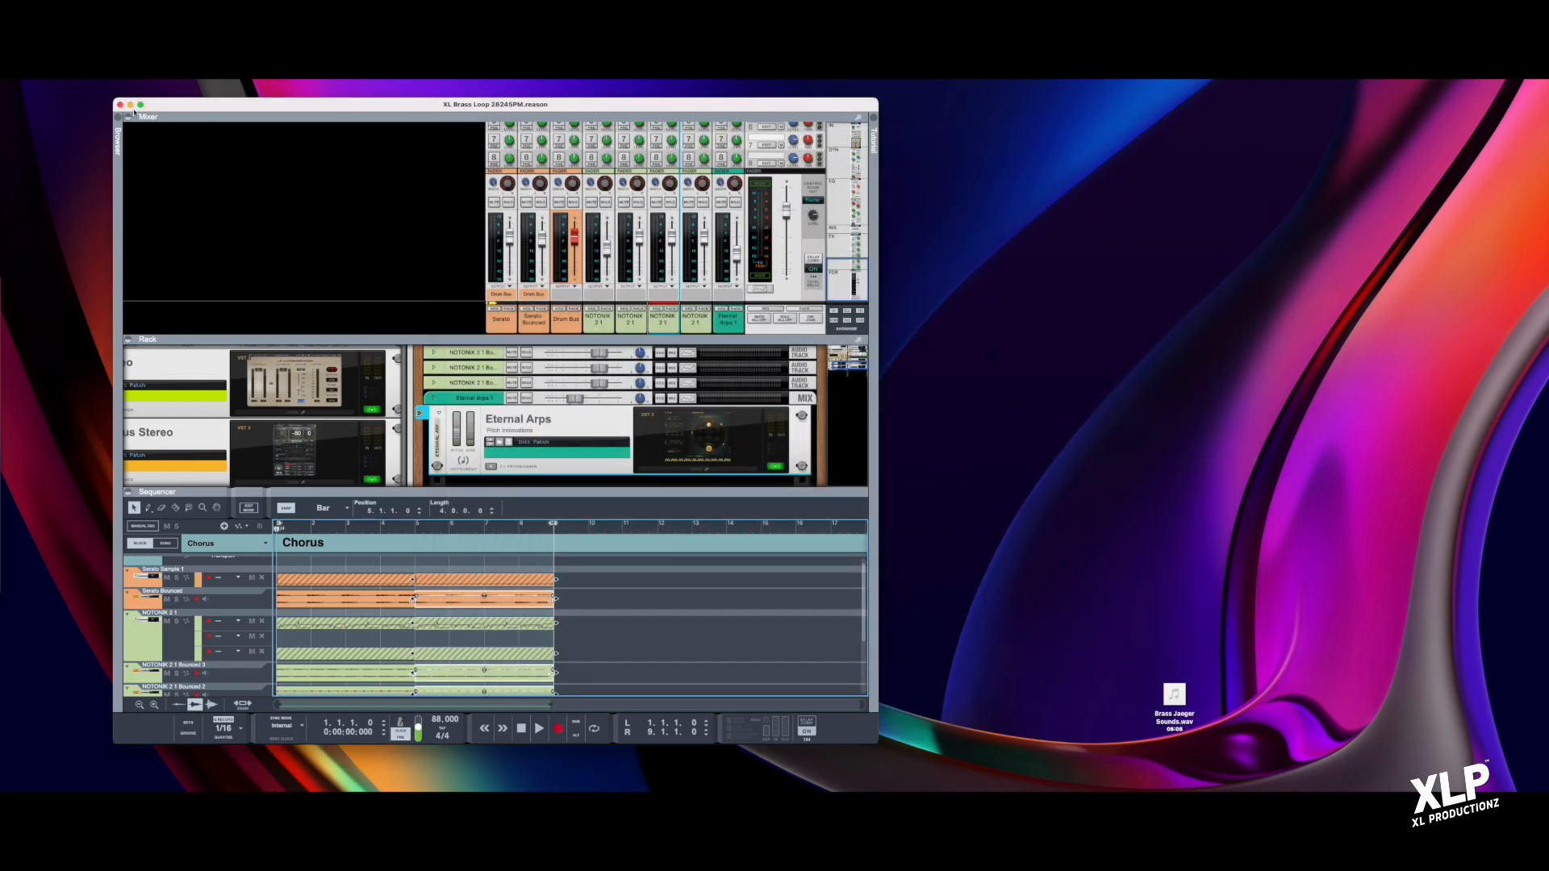
Step: Create a new song, close the XL Brass Loop song window, and reposition the new song's window
left_click(31, 73)
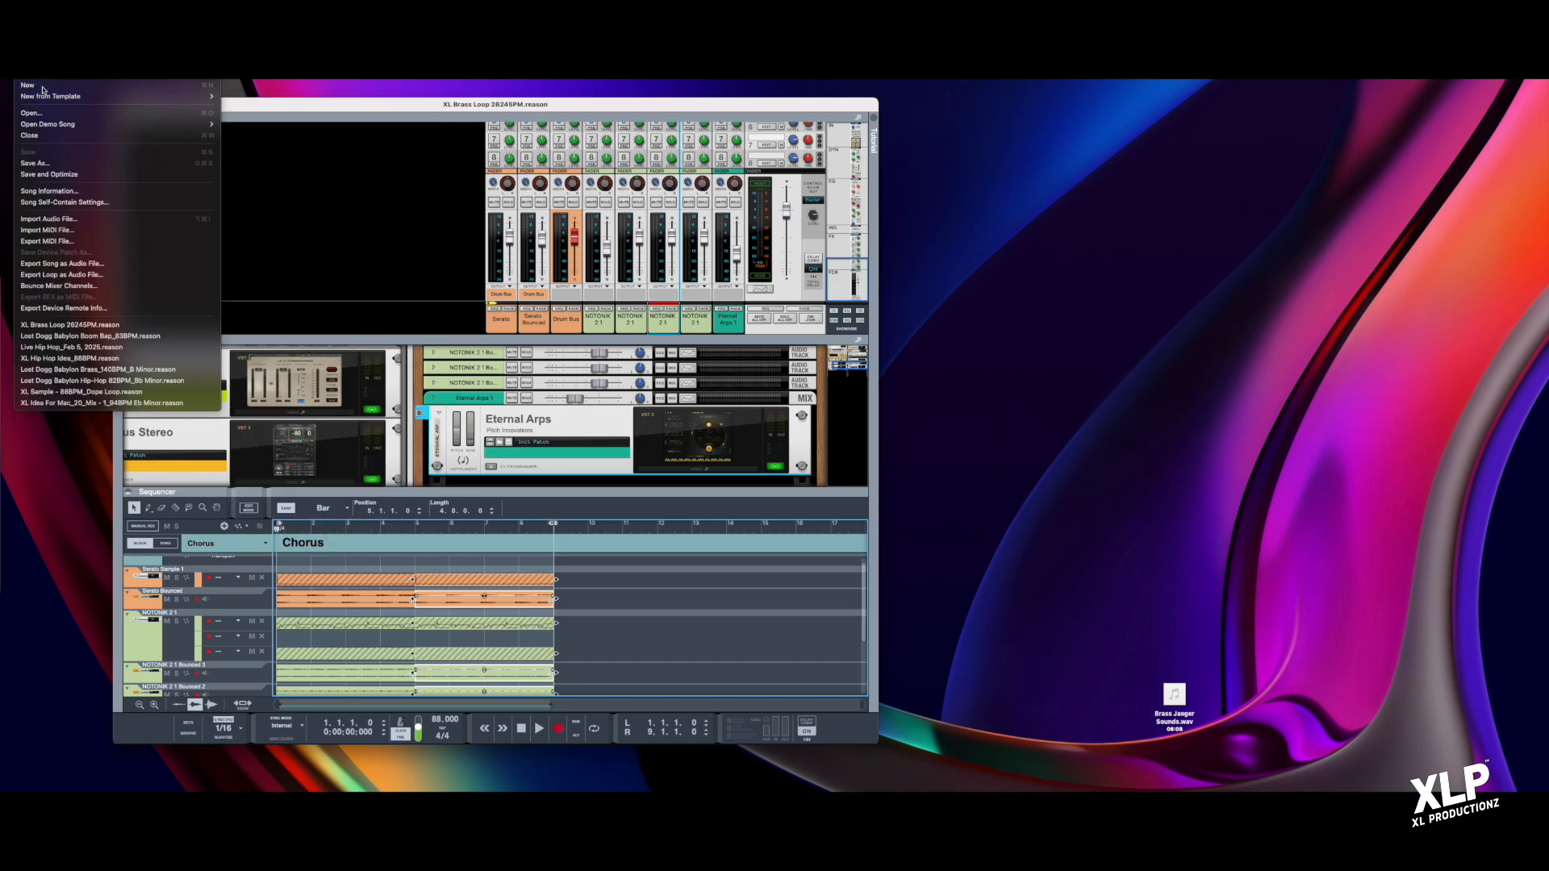
left_click(41, 86)
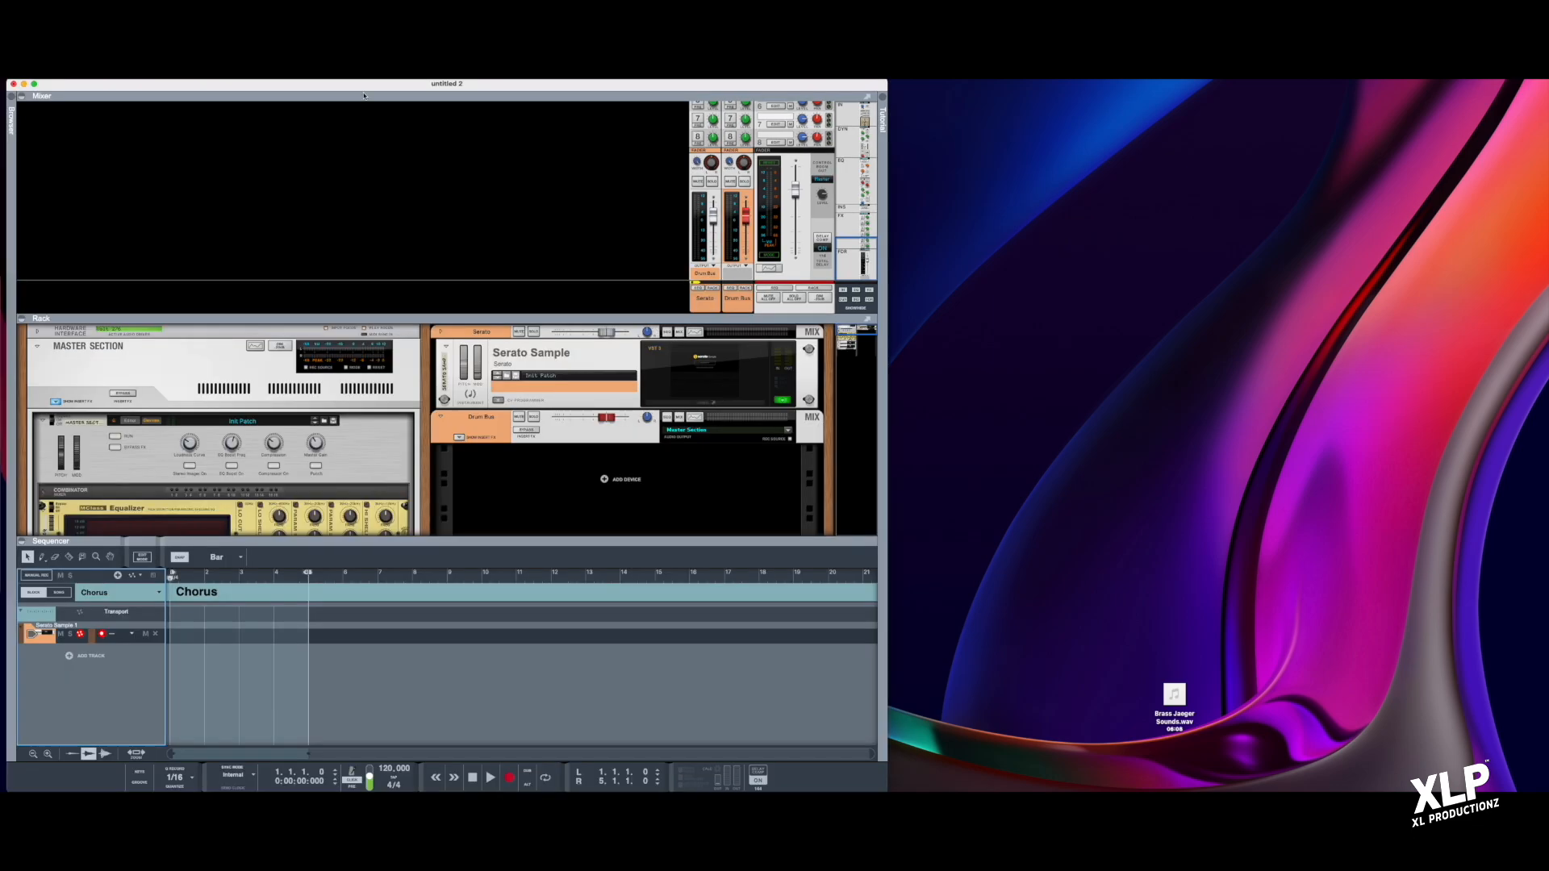
left_click_drag(271, 87, 558, 165)
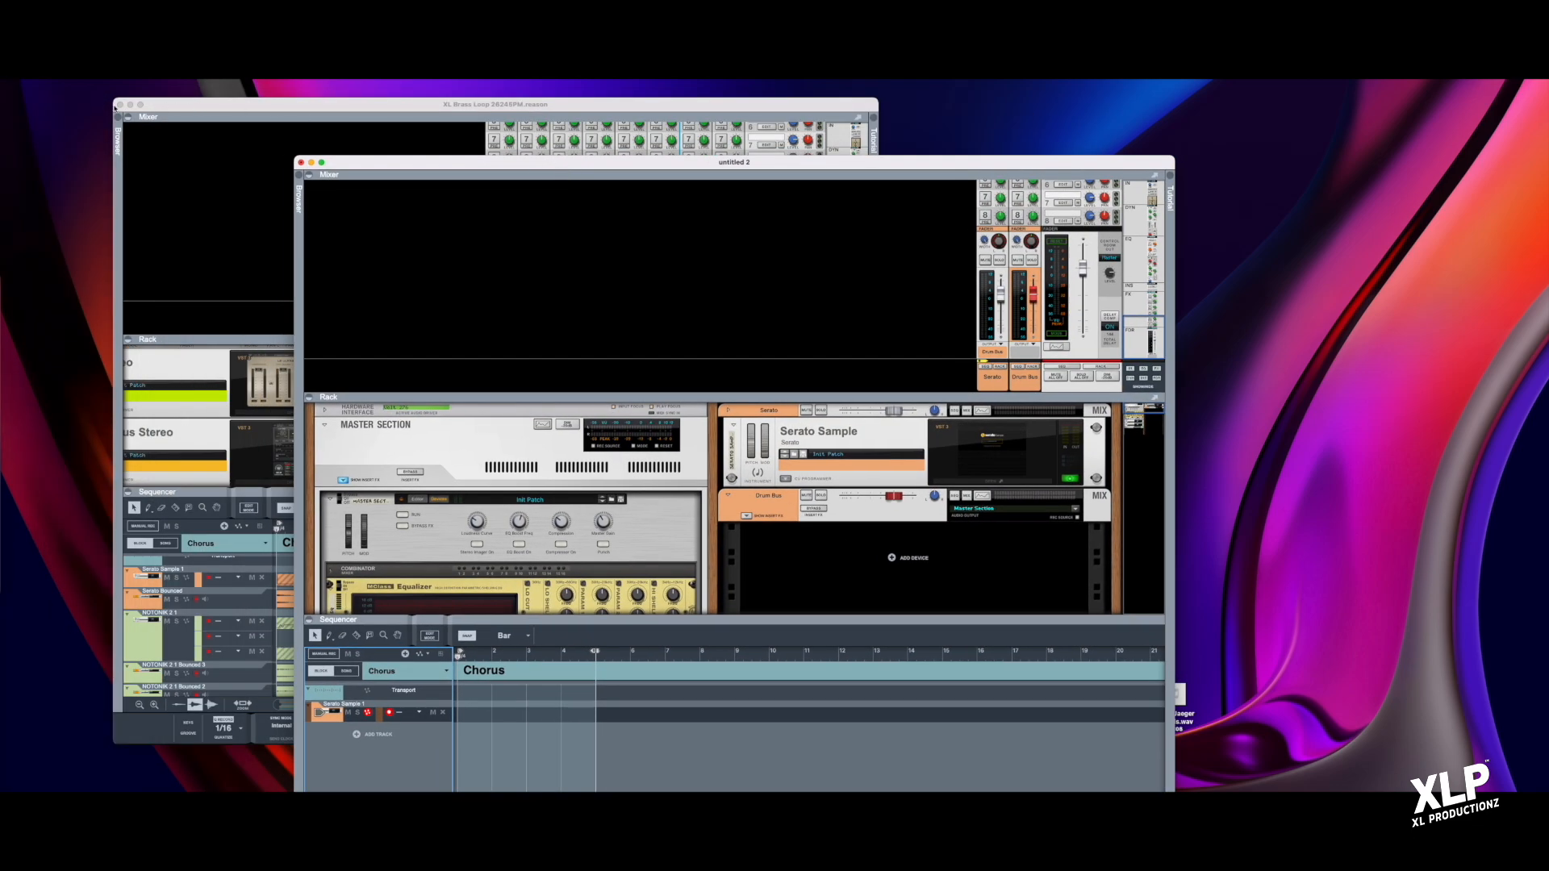
left_click(119, 105)
left_click_drag(410, 160, 134, 79)
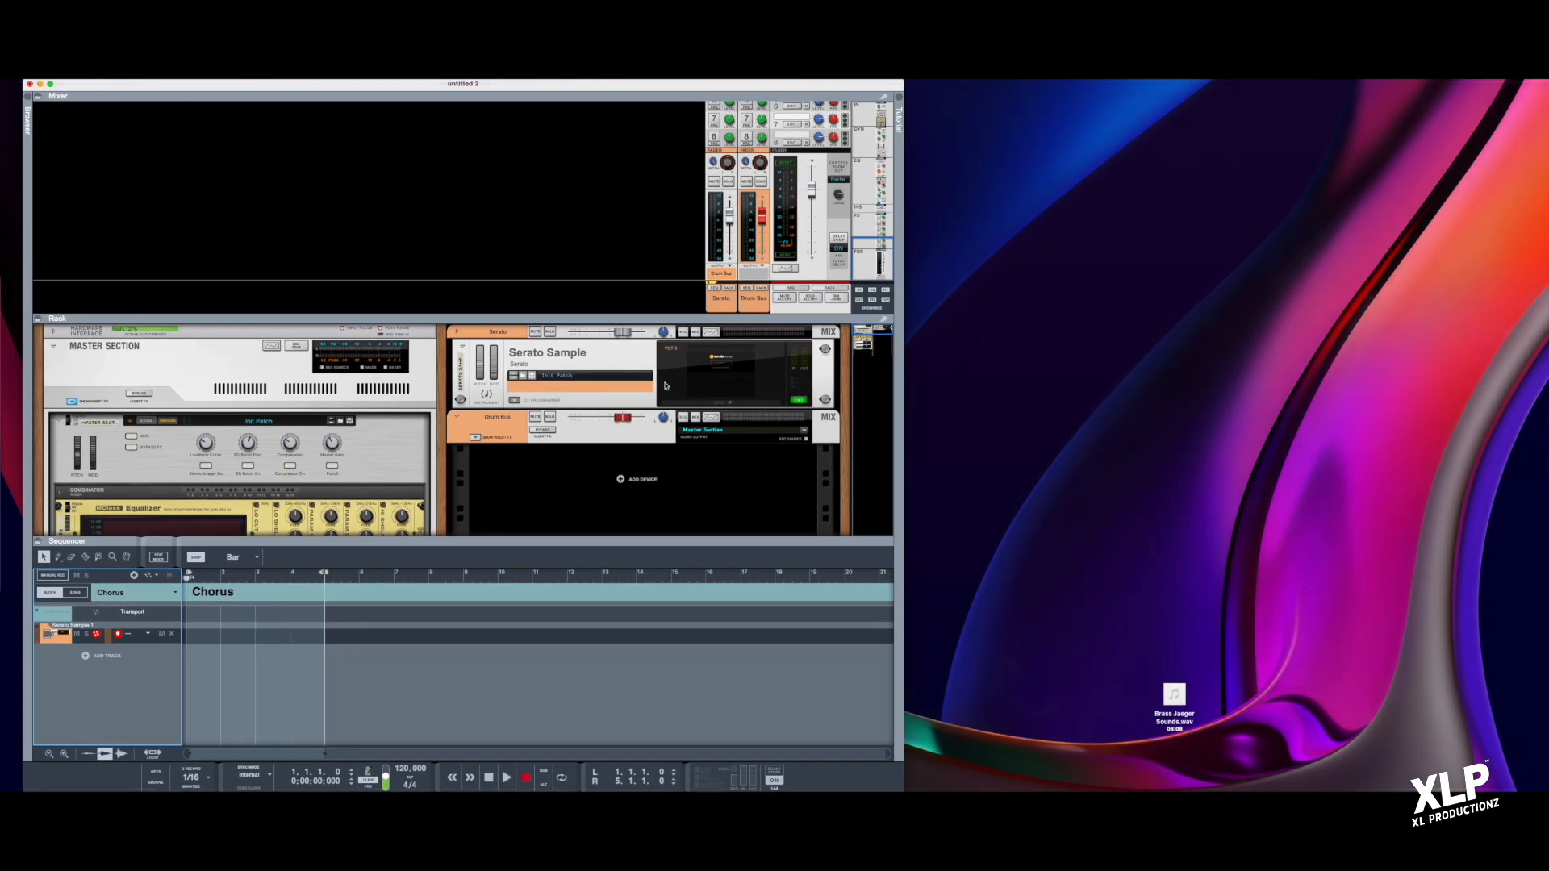
Step: Open the Serato Sample plug-in, place it beside the song window, and bring up its audio file browser
left_click(713, 405)
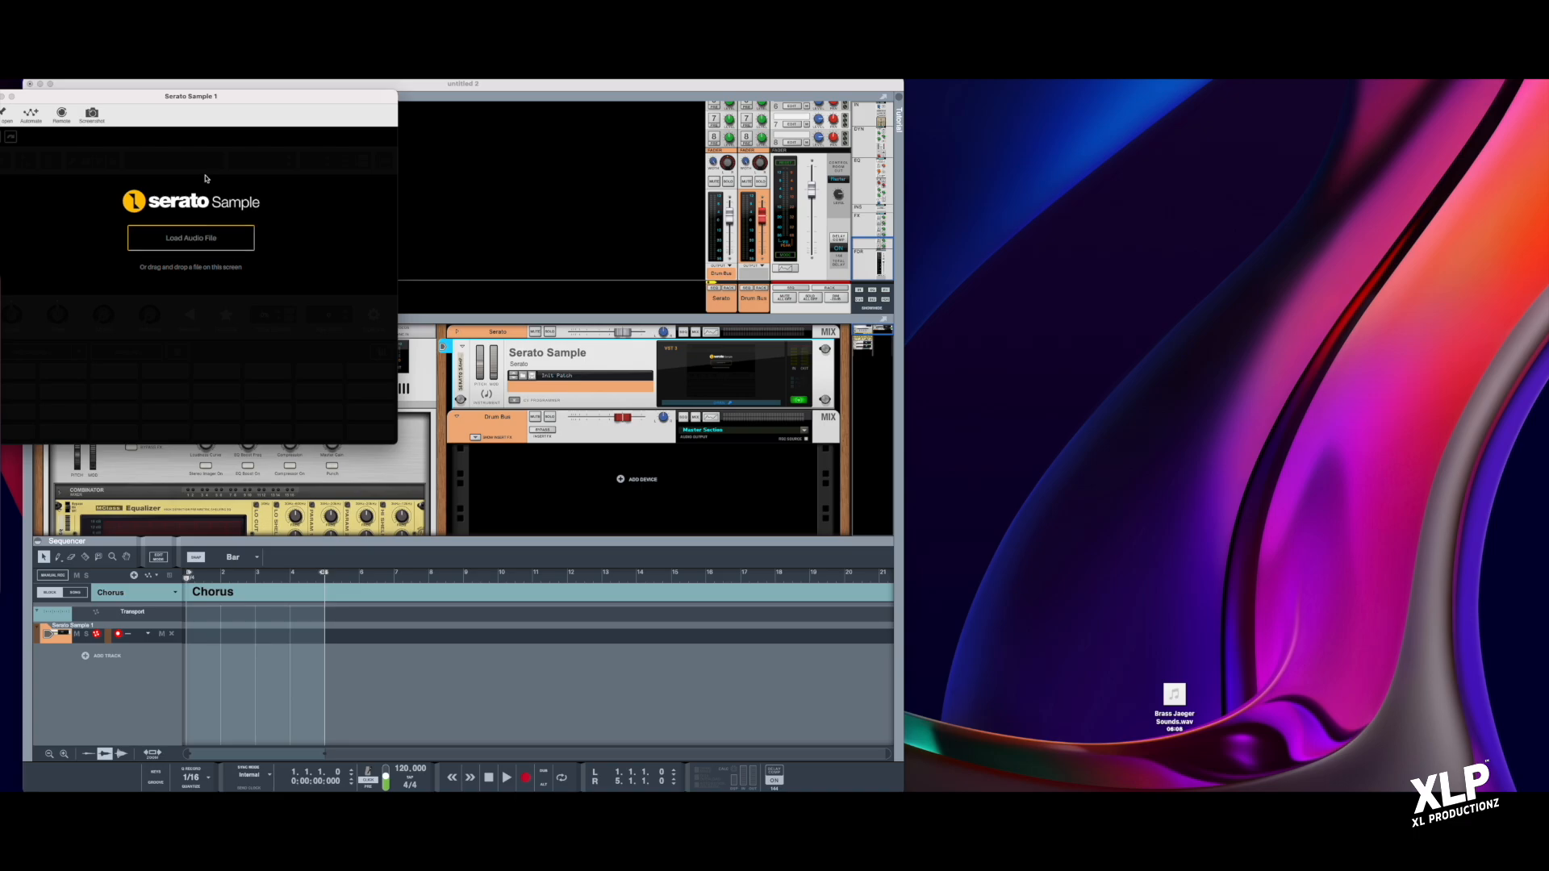
left_click_drag(212, 95, 1135, 88)
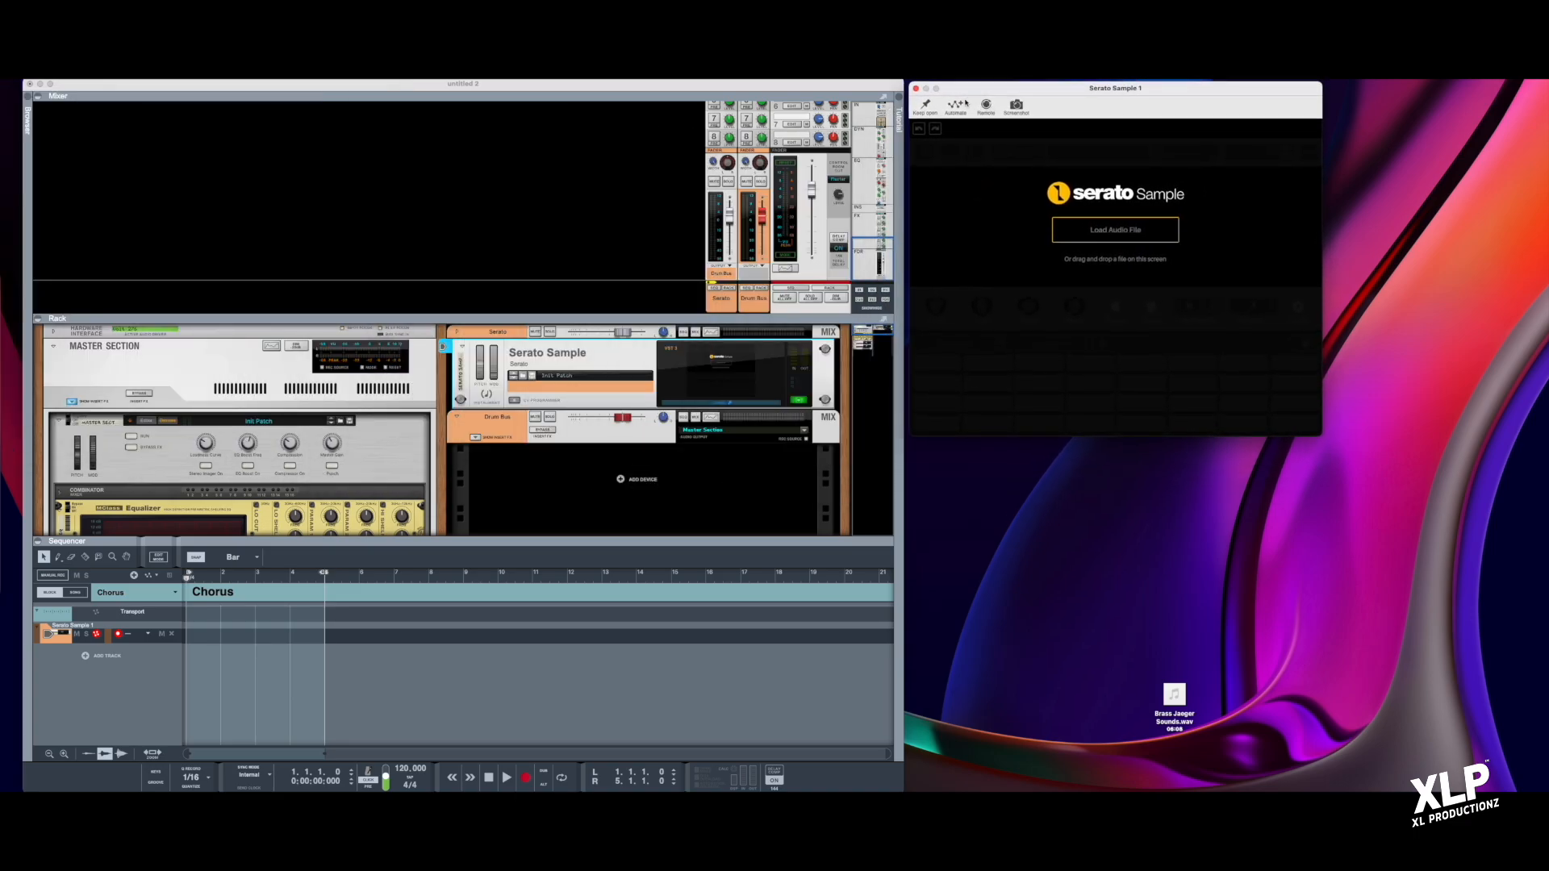
left_click(1113, 231)
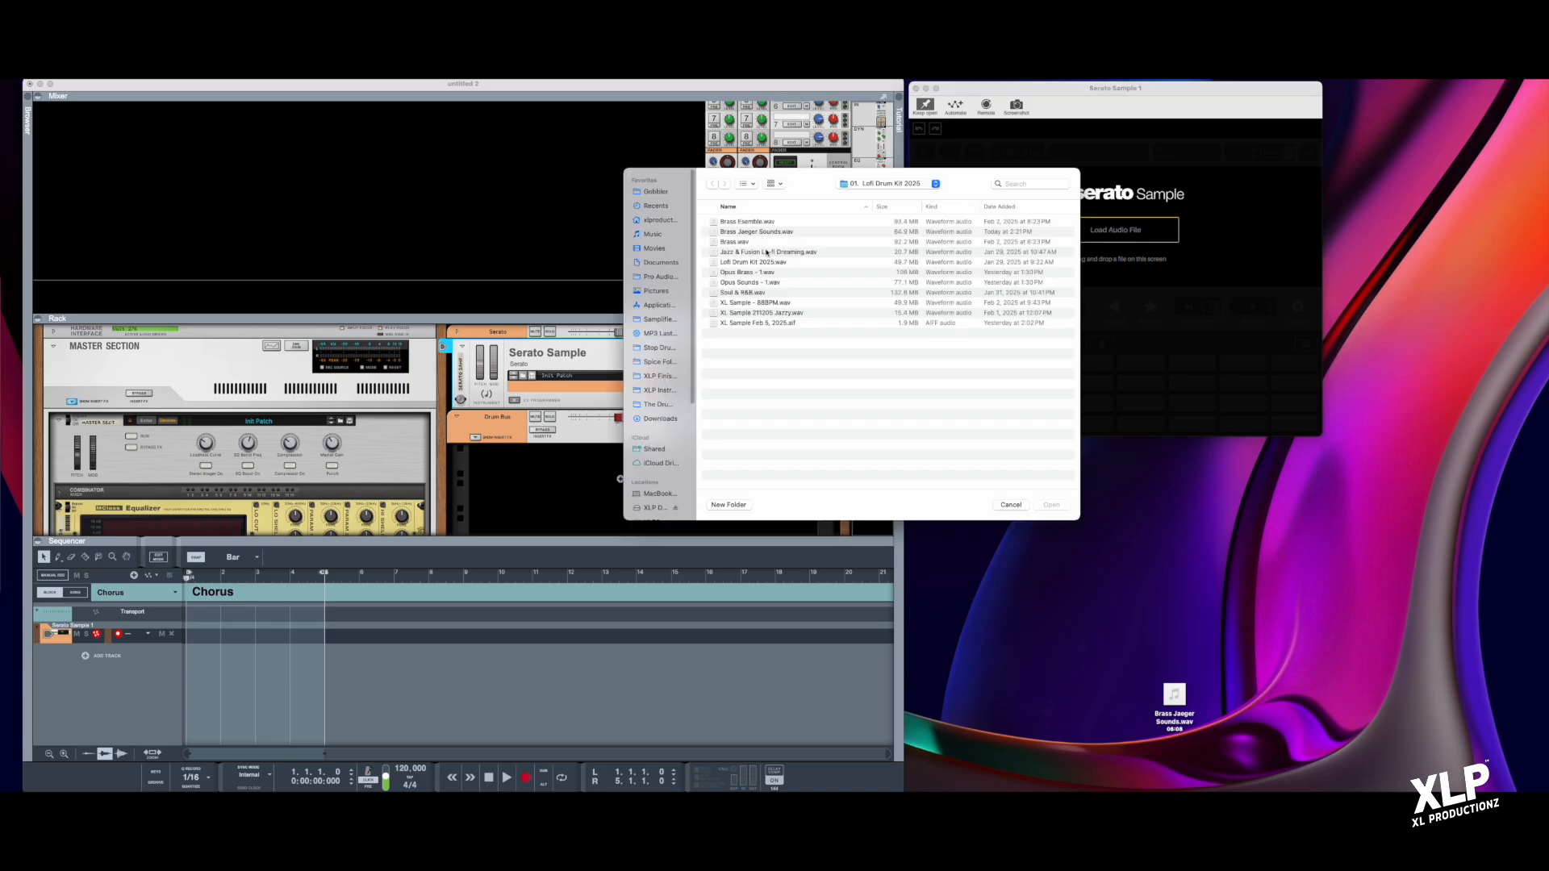
Step: Reveal XL Sample Feb 5, 2025.aif in Finder and add XL Brass Loop 26245PM.wav to the 01. Lofi Drum Kit 2025 folder
left_click(747, 323)
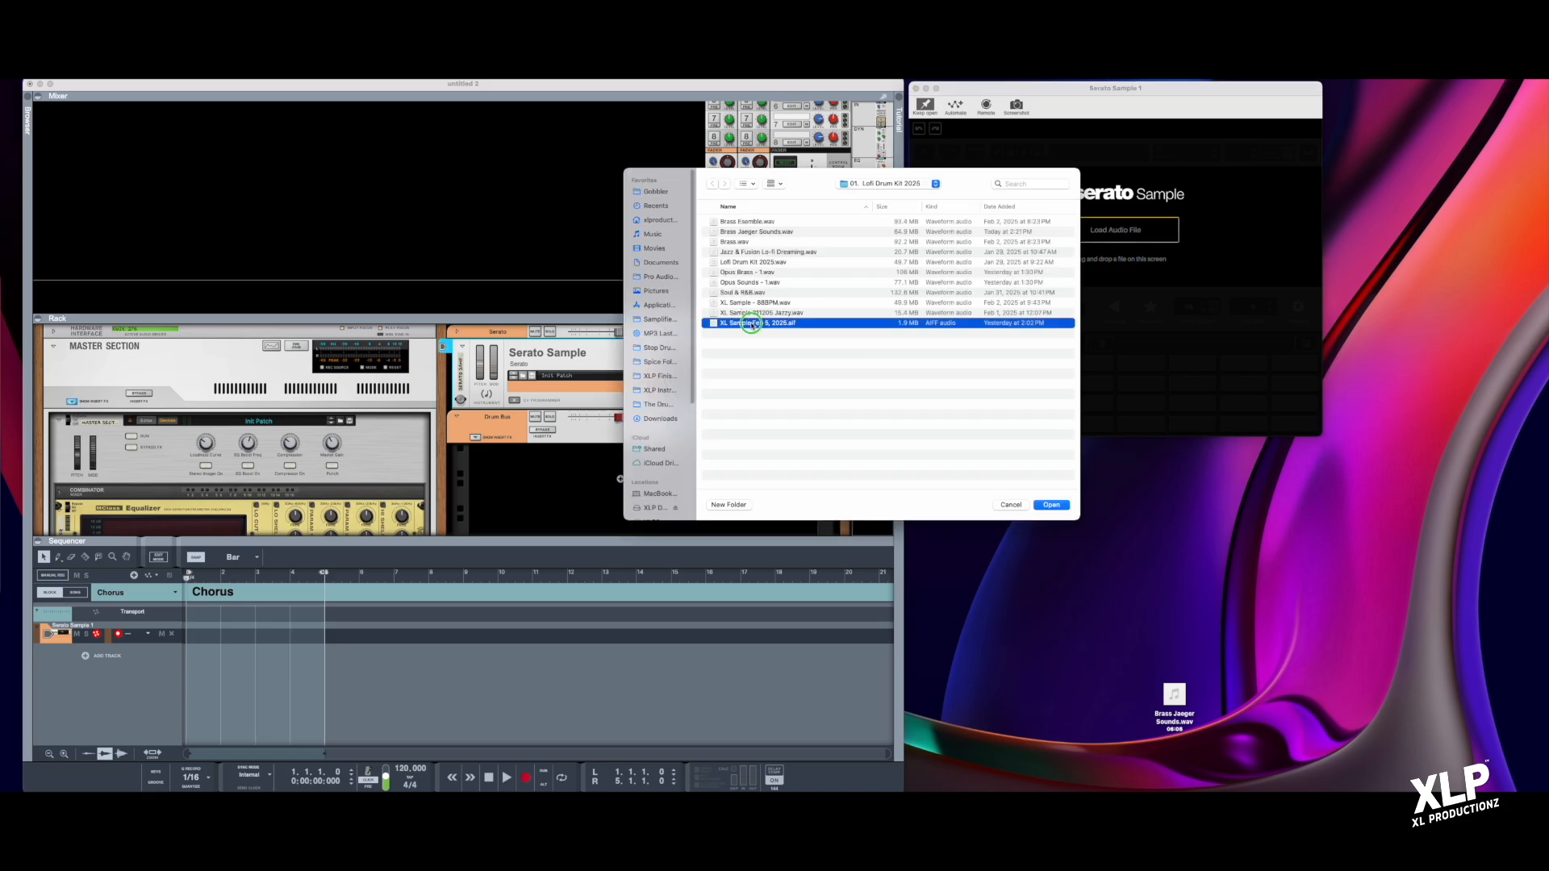
right_click(751, 324)
left_click(783, 377)
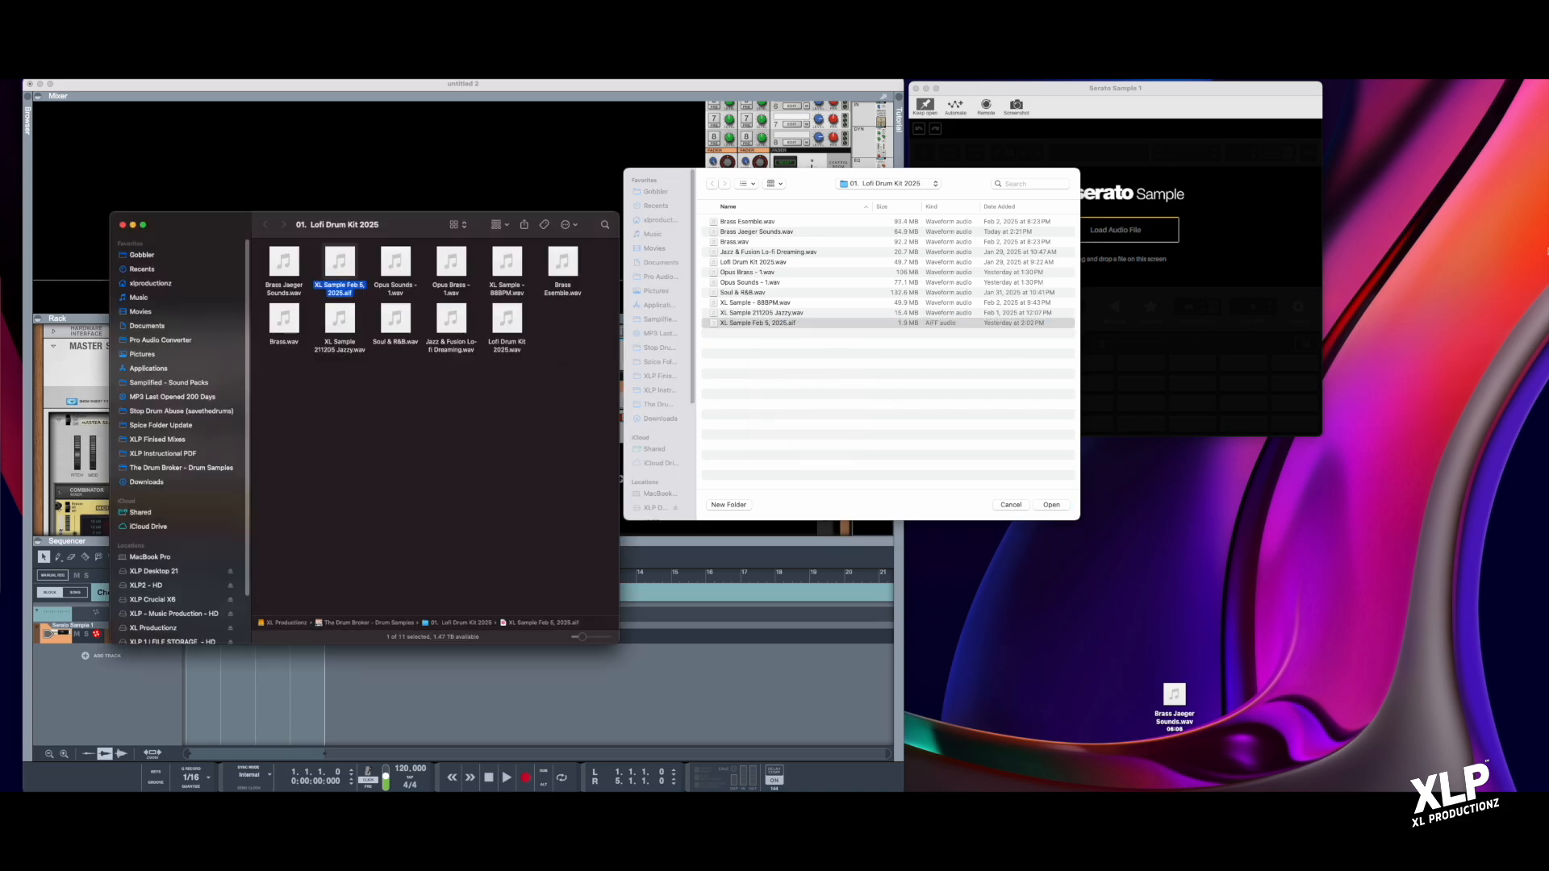
left_click_drag(1231, 386, 494, 450)
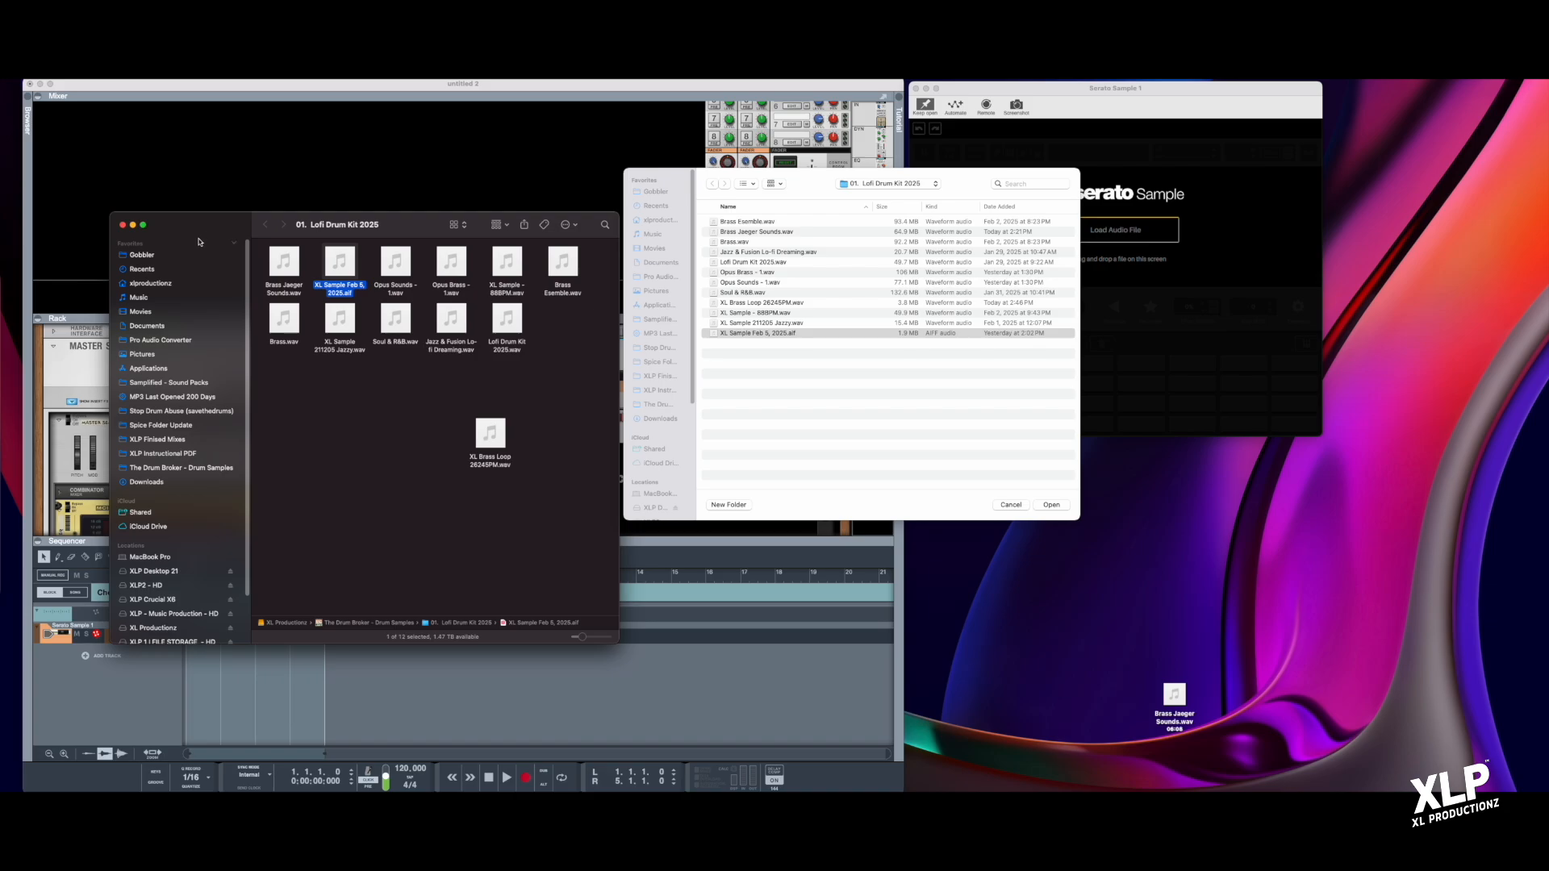
Step: Close the Finder window, load XL Brass Loop 26245PM.wav into Serato Sample, and slice it with Find Samples
left_click(122, 226)
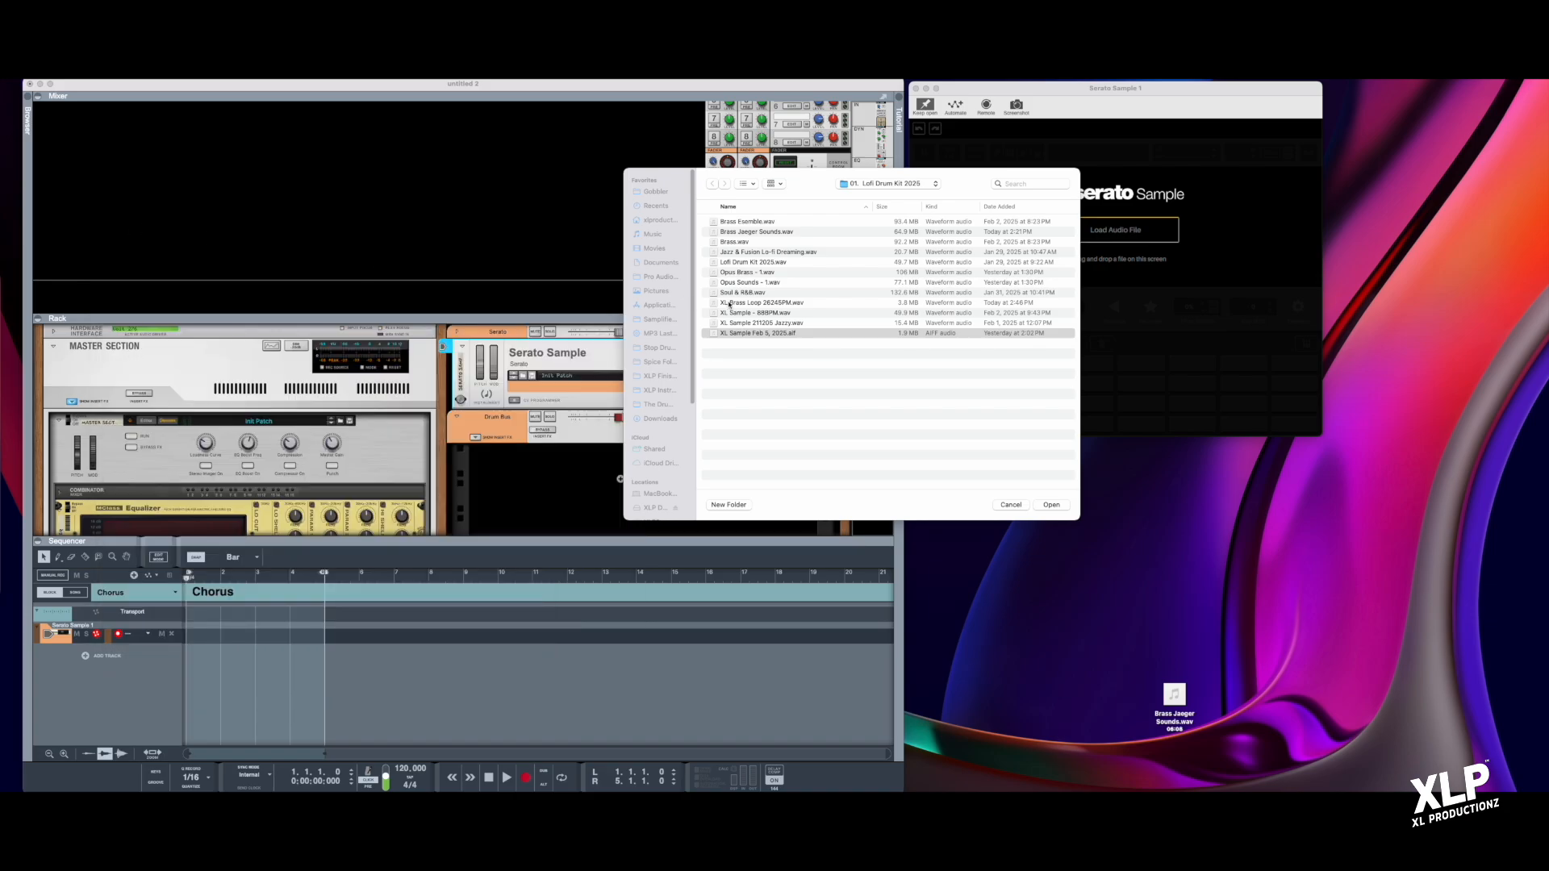
left_click(755, 304)
left_click(1051, 505)
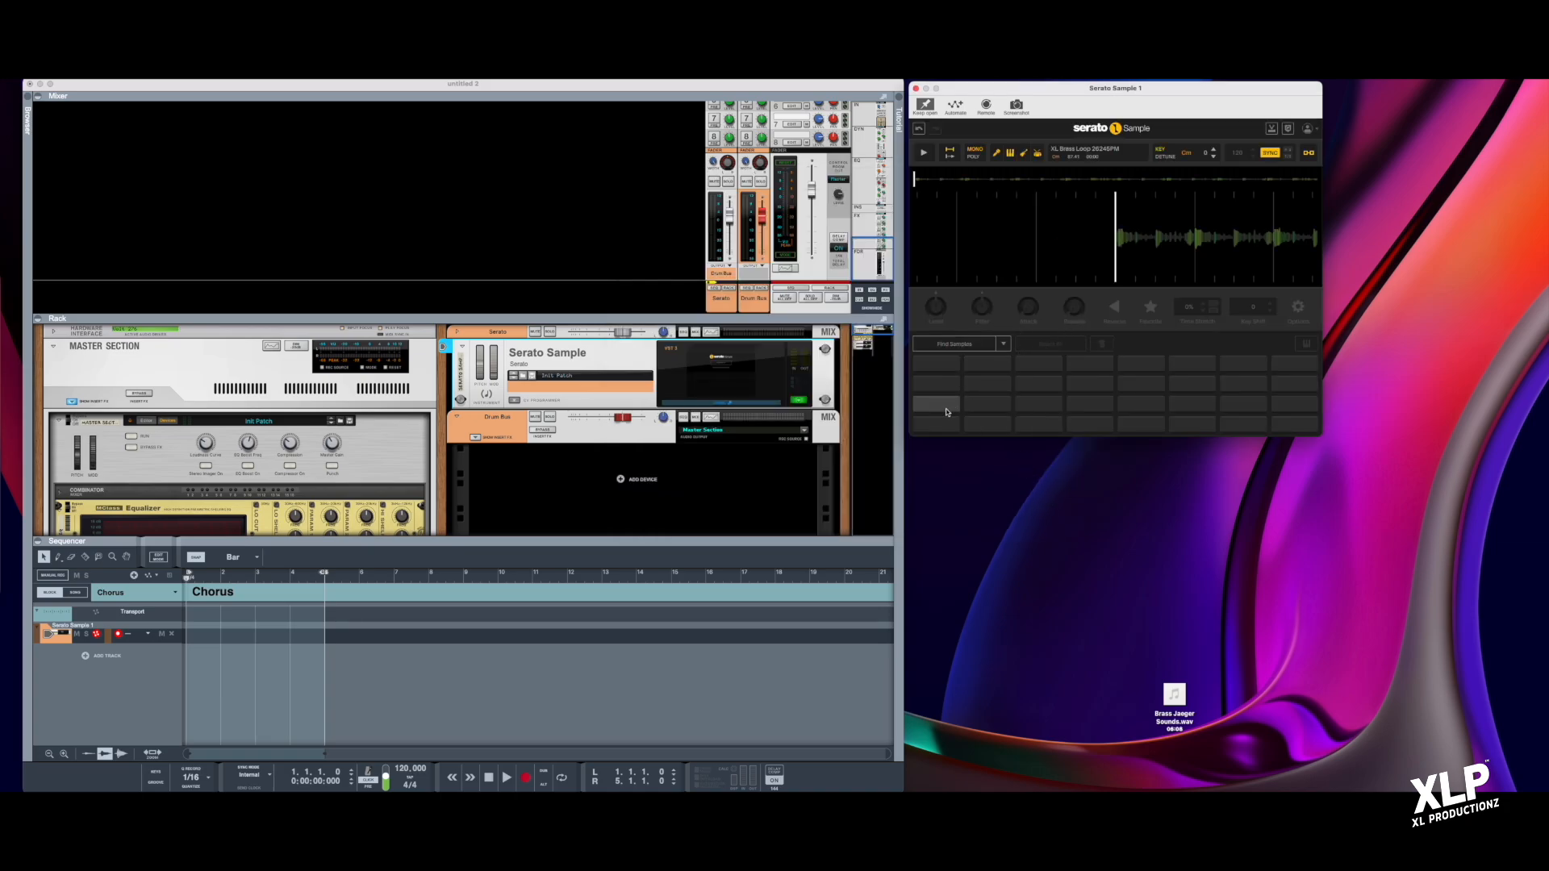
left_click(960, 345)
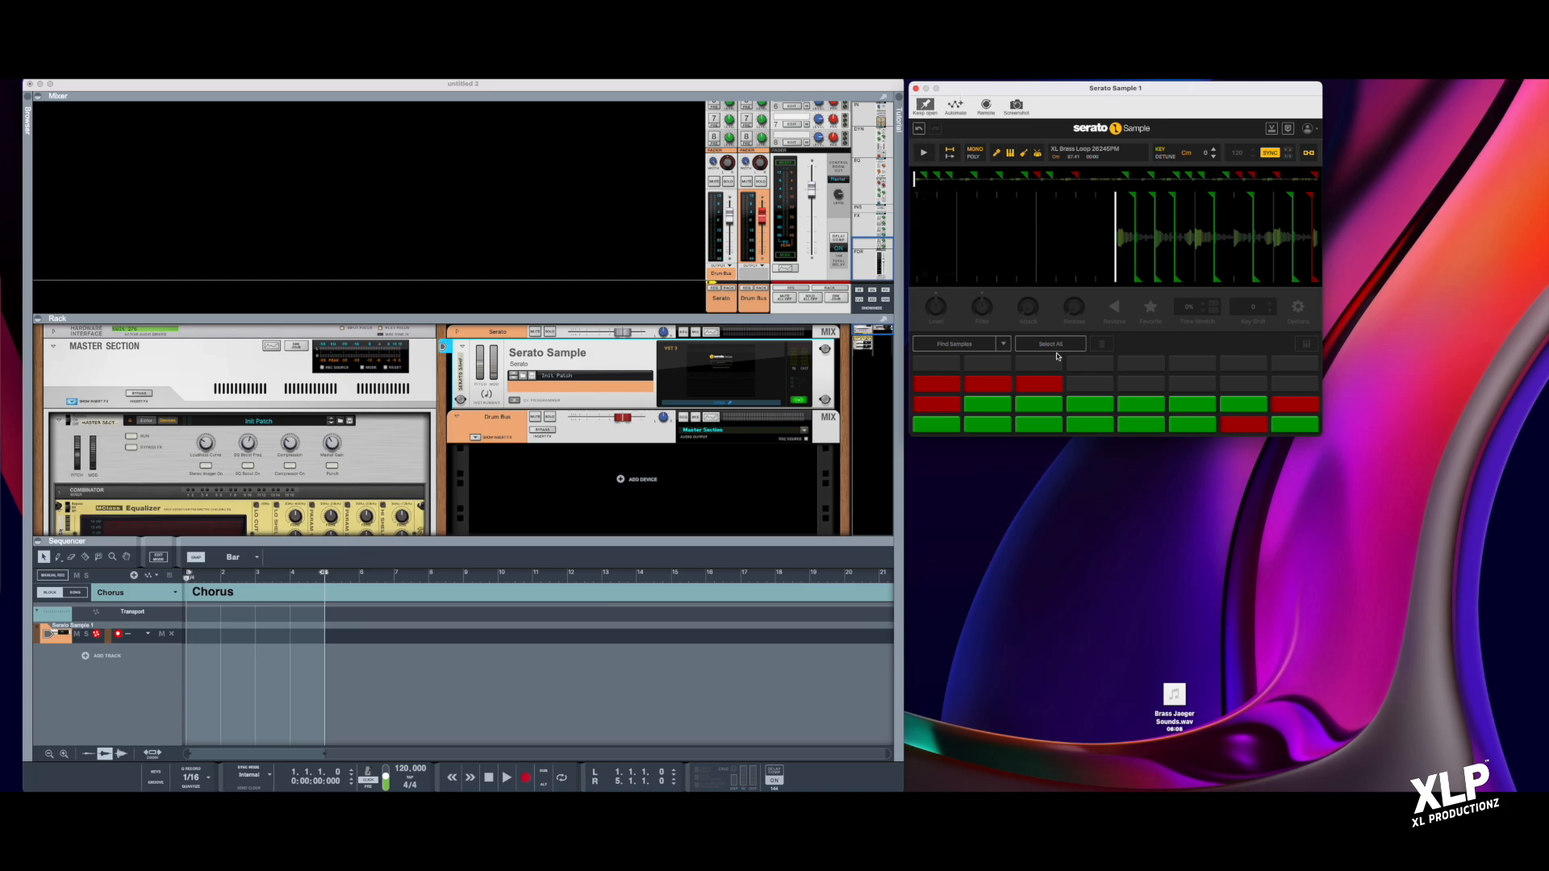
Step: Record a performance of the chopped brass sample on the Serato Sample track, returning to bar 1 for another take
left_click(924, 200)
left_click(924, 200)
left_click(925, 200)
mouse_move(1194, 230)
left_mouse_down()
mouse_move(1031, 230)
mouse_move(1108, 229)
left_mouse_up()
left_click(527, 778)
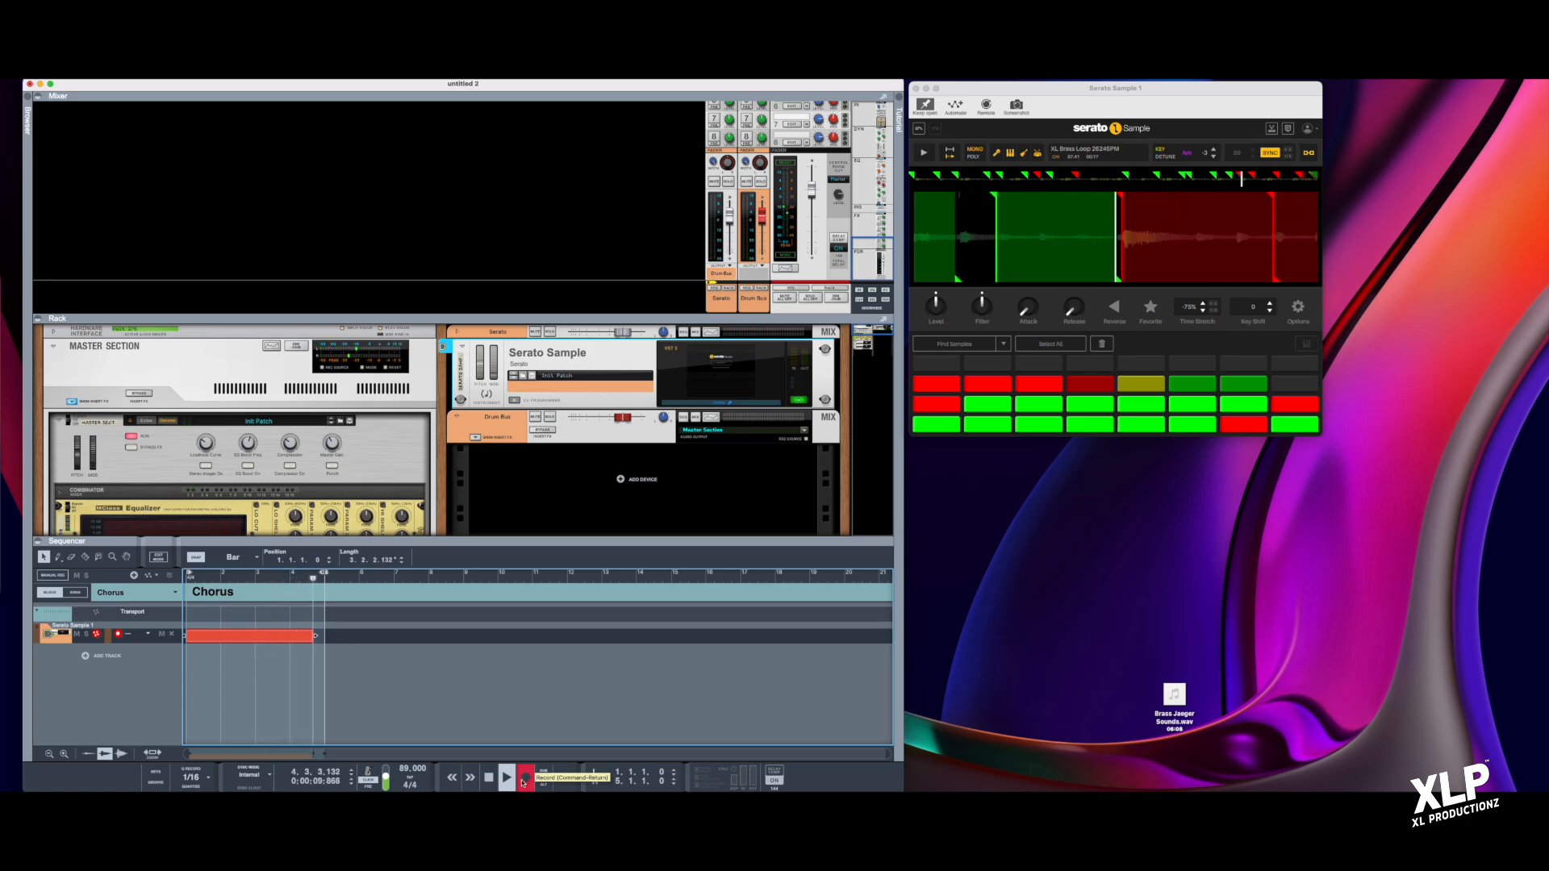
left_click(482, 784)
left_click(483, 784)
left_click(525, 778)
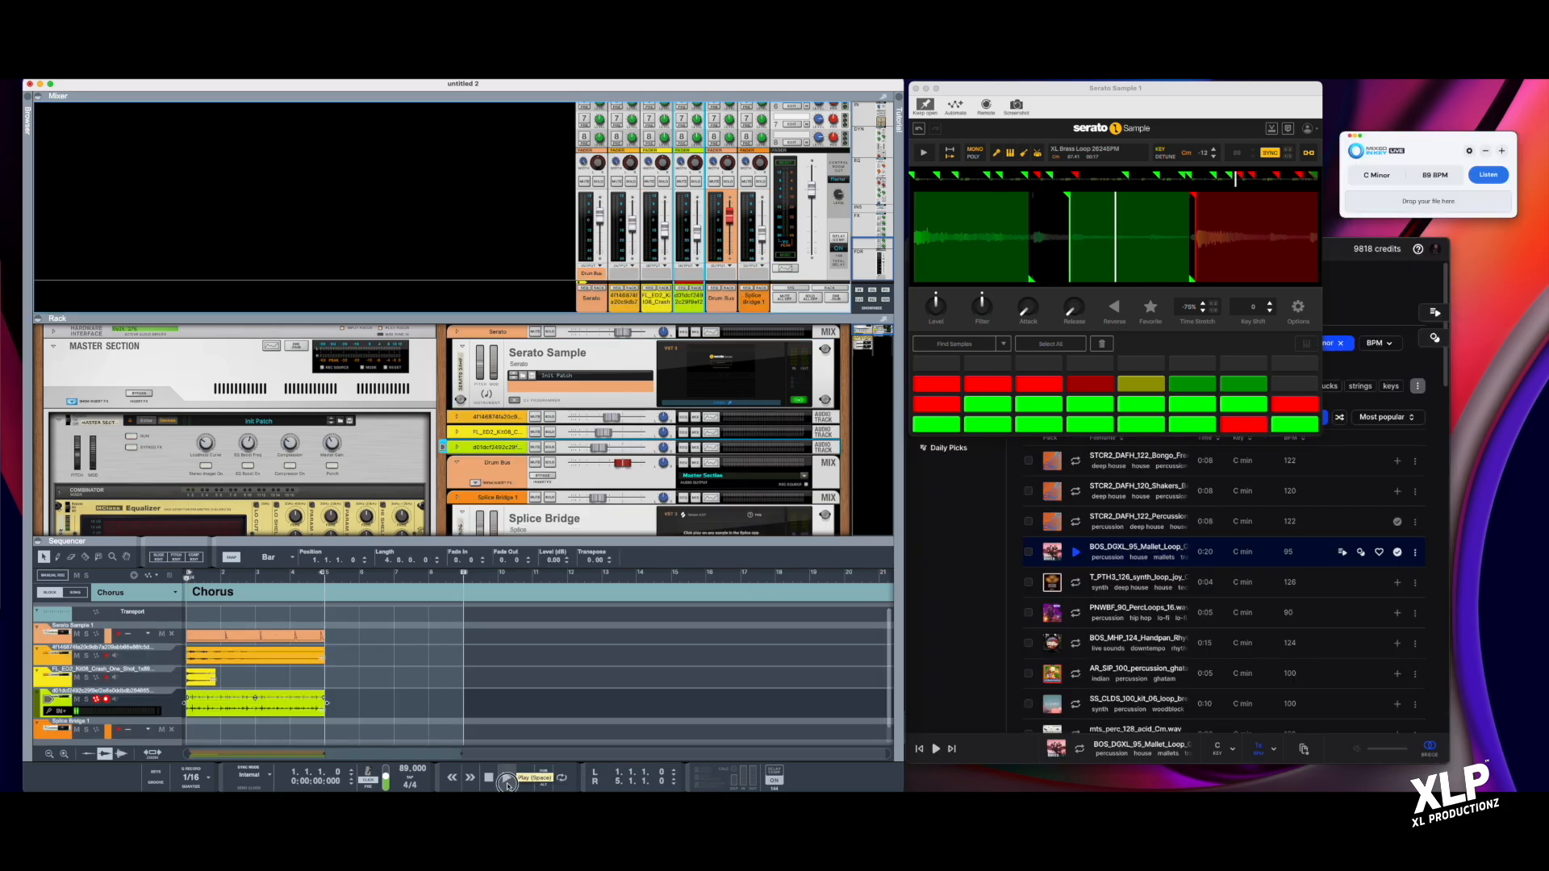
Step: Trim the green percussion clip to one bar and duplicate it three times to fill bars 1 to 4
key("space")
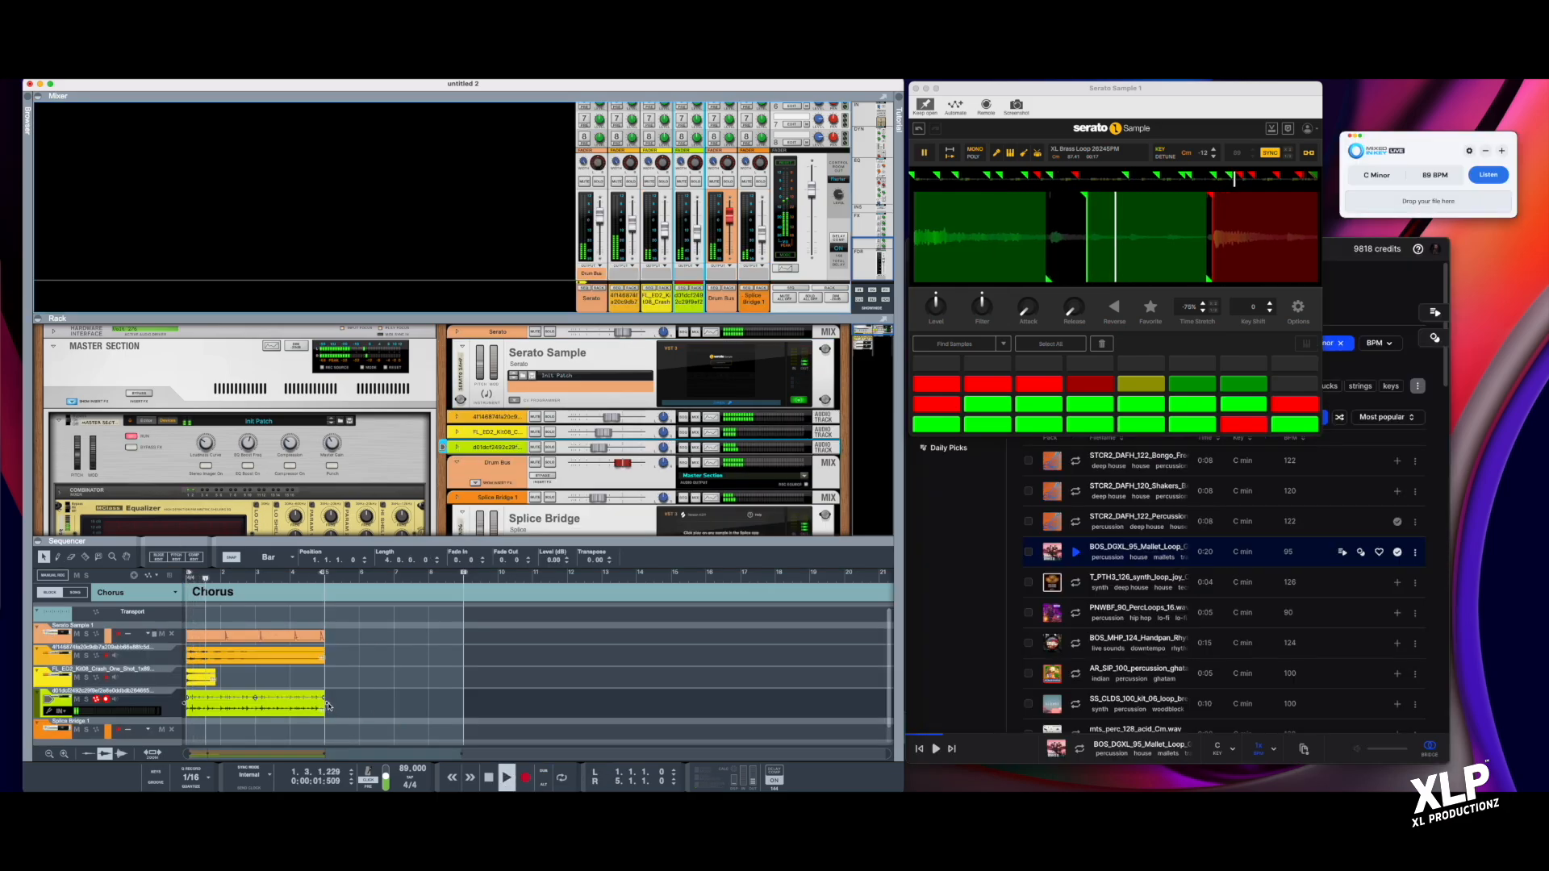
left_click_drag(325, 706, 212, 710)
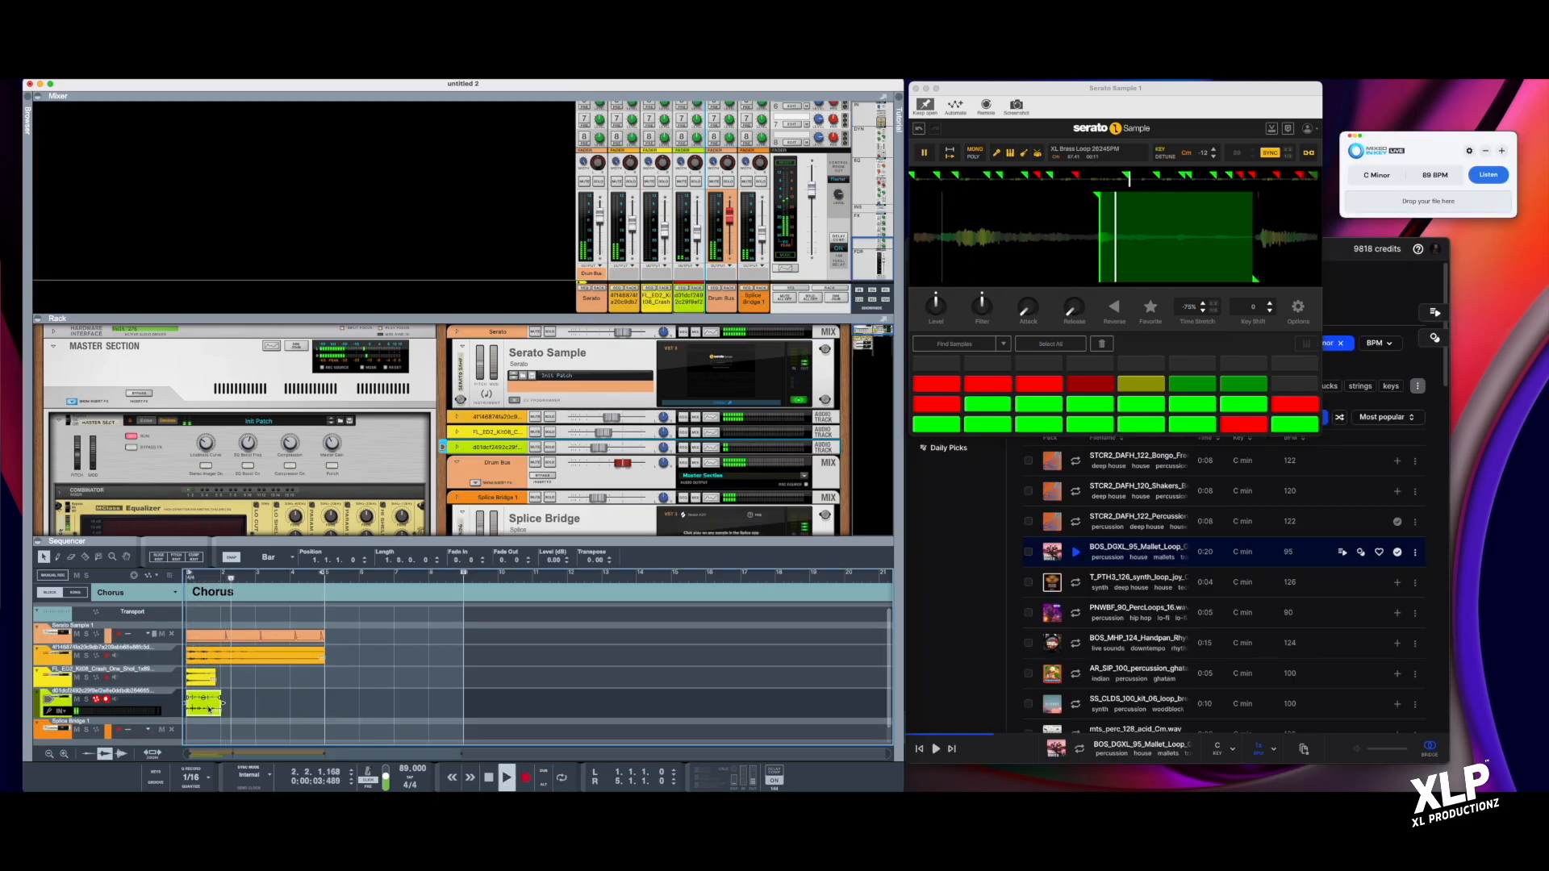
key("super+d")
key("super+d")
key("super+d")
left_click(352, 704)
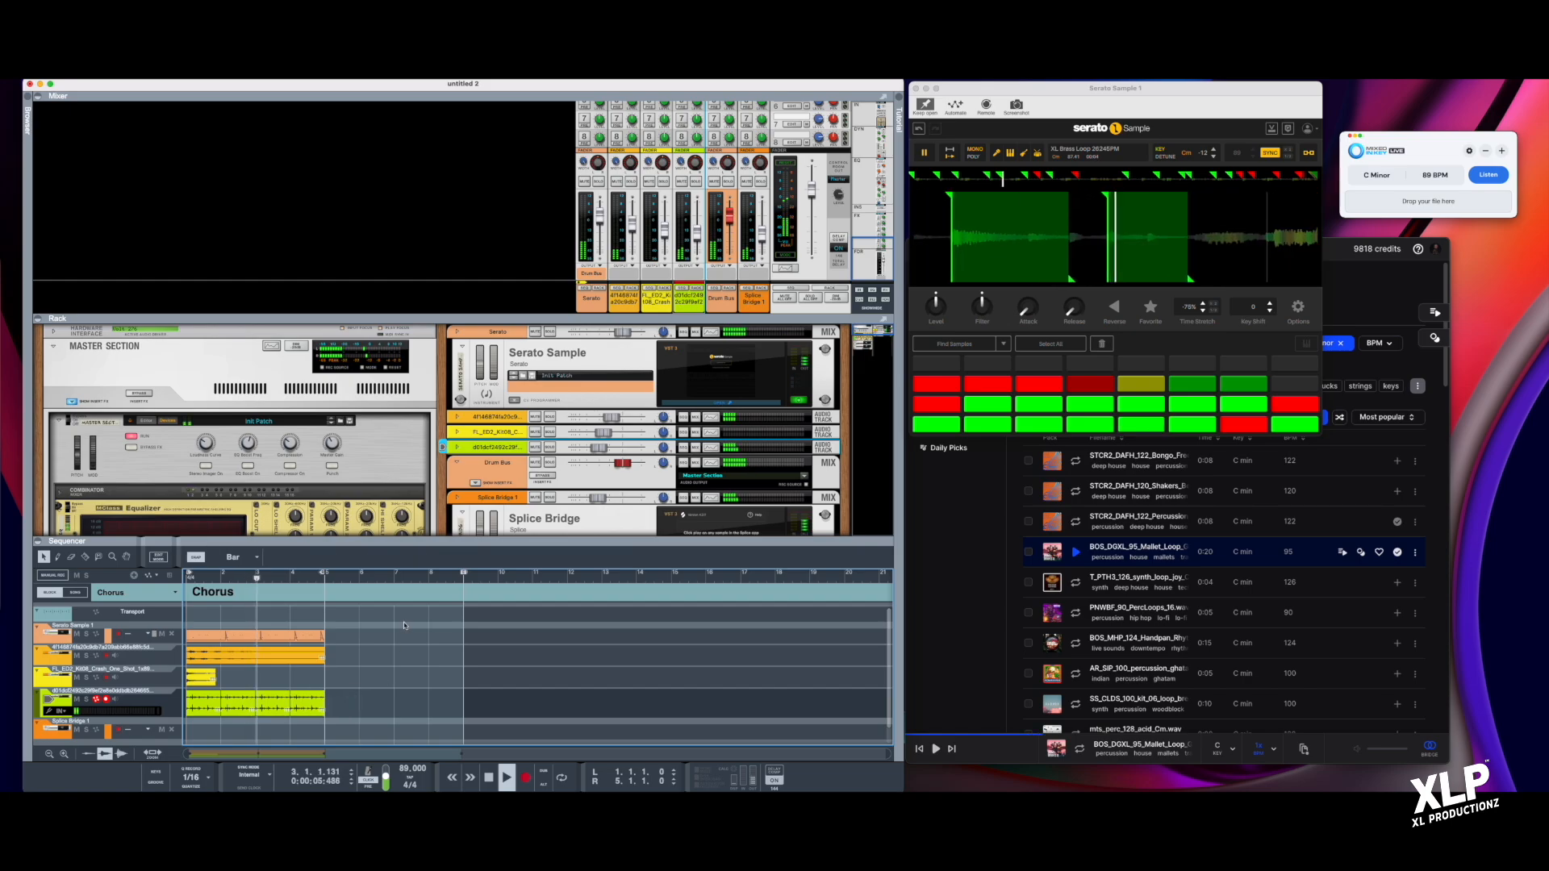
Step: Listen to the layered loop, switch to the Splice app, and stop the playback
left_click_drag(695, 239, 696, 243)
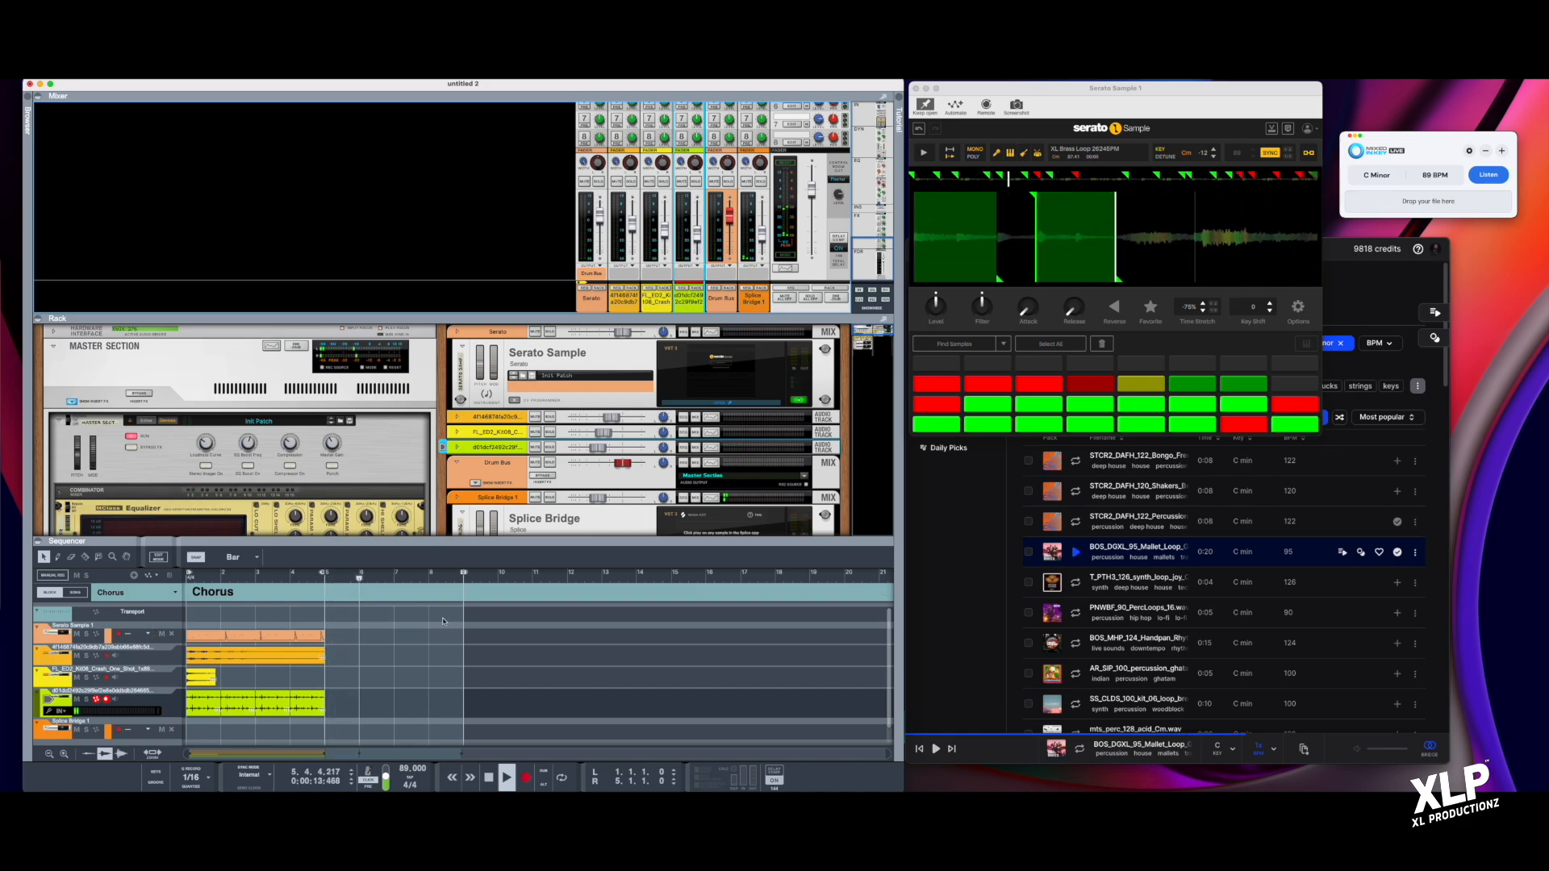
left_click(563, 778)
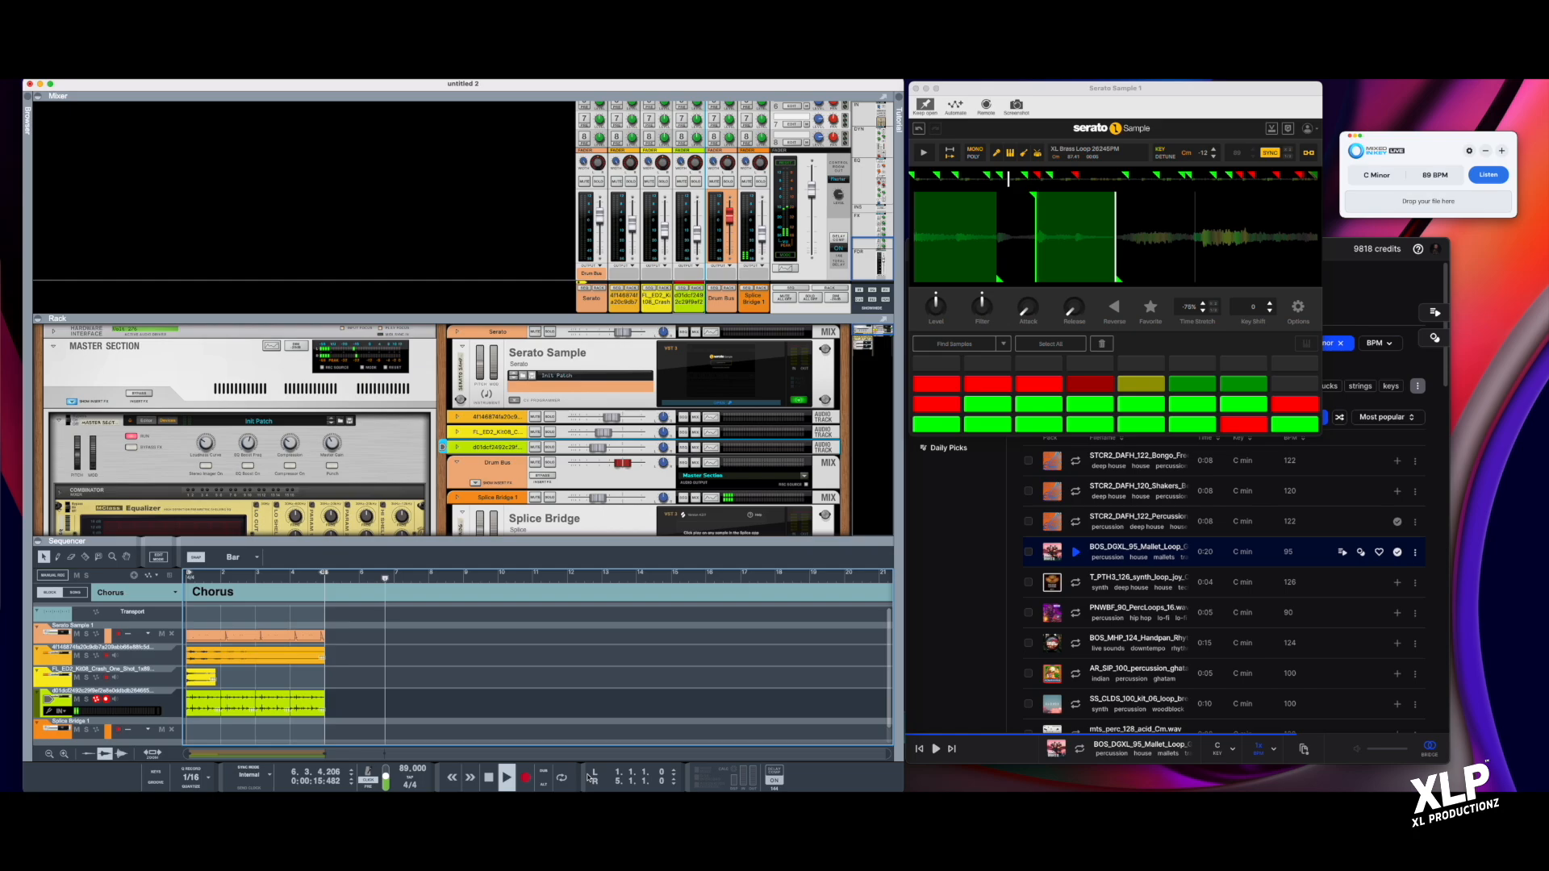
key("super+Tab")
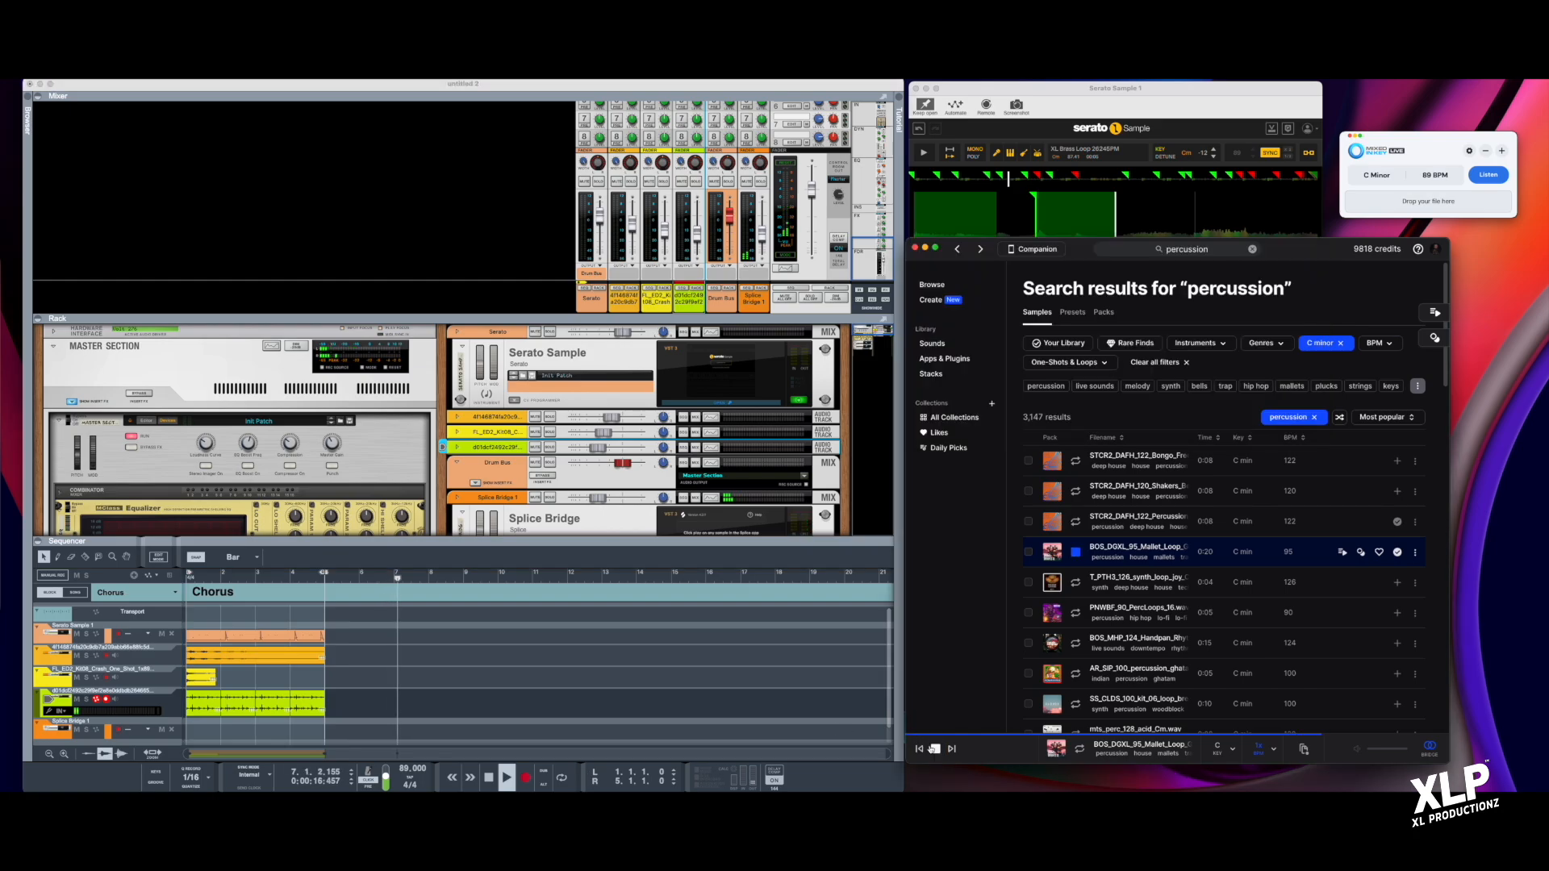
left_click(495, 781)
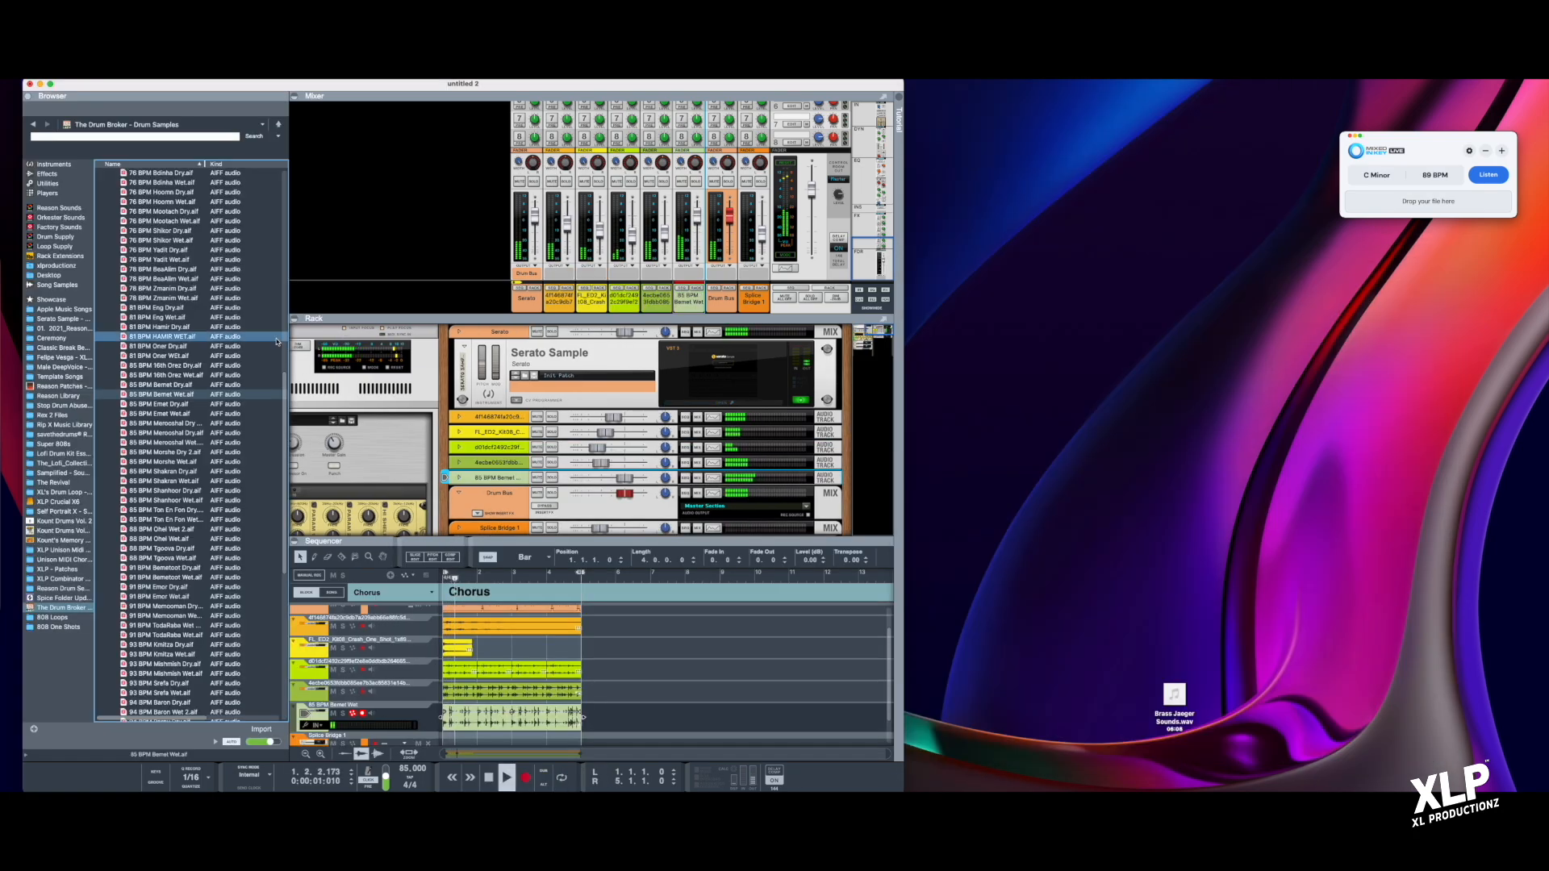
Step: Hide the sample browser and play the beat from bar 1 with the added drum loops
left_click(28, 96)
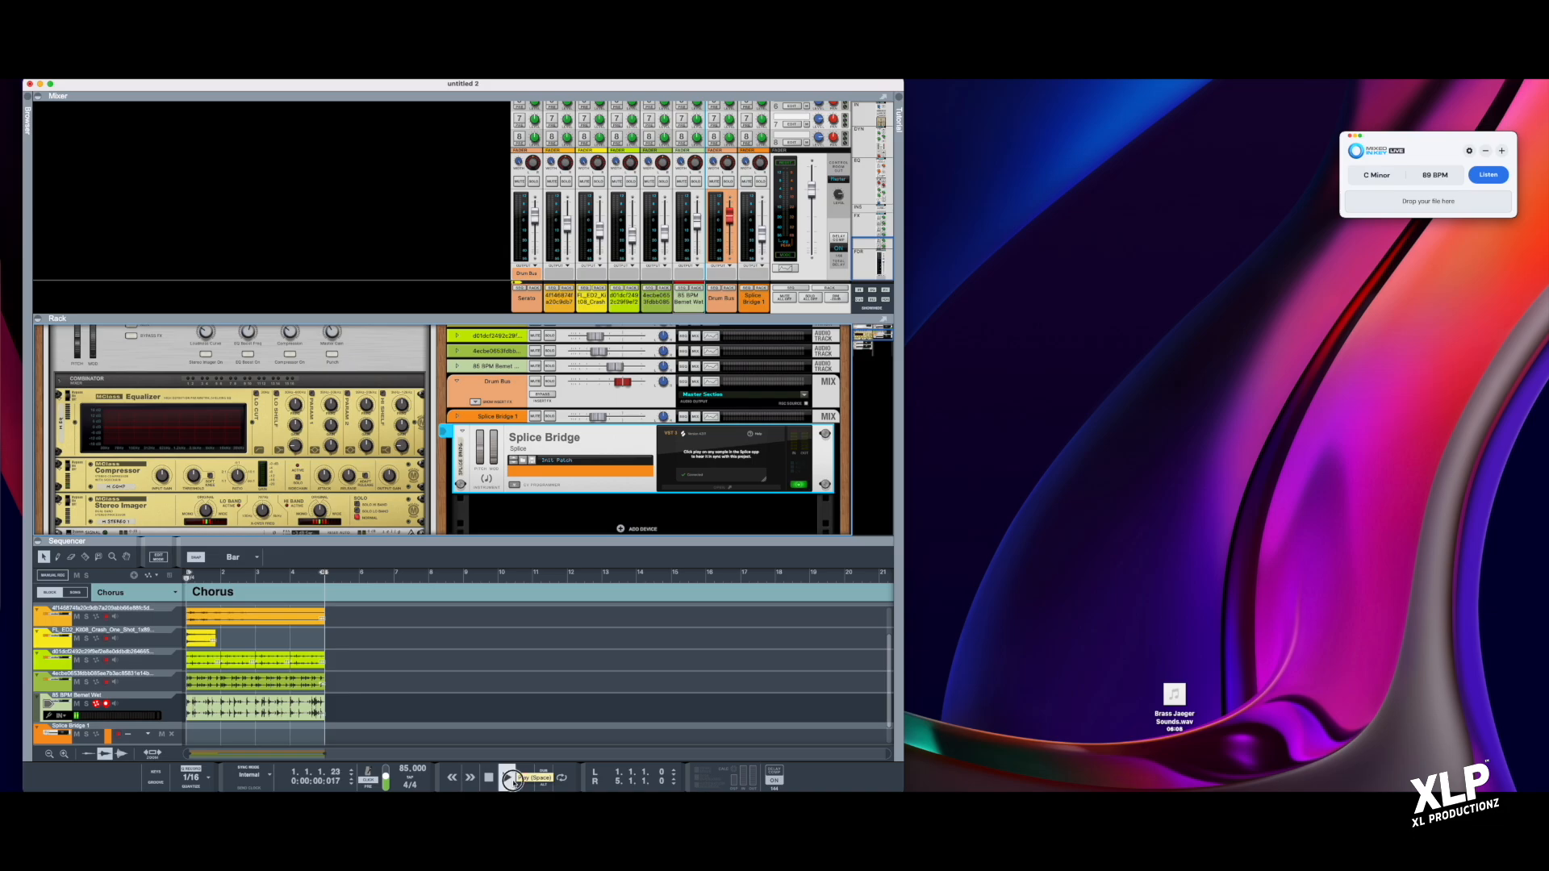
left_click(508, 778)
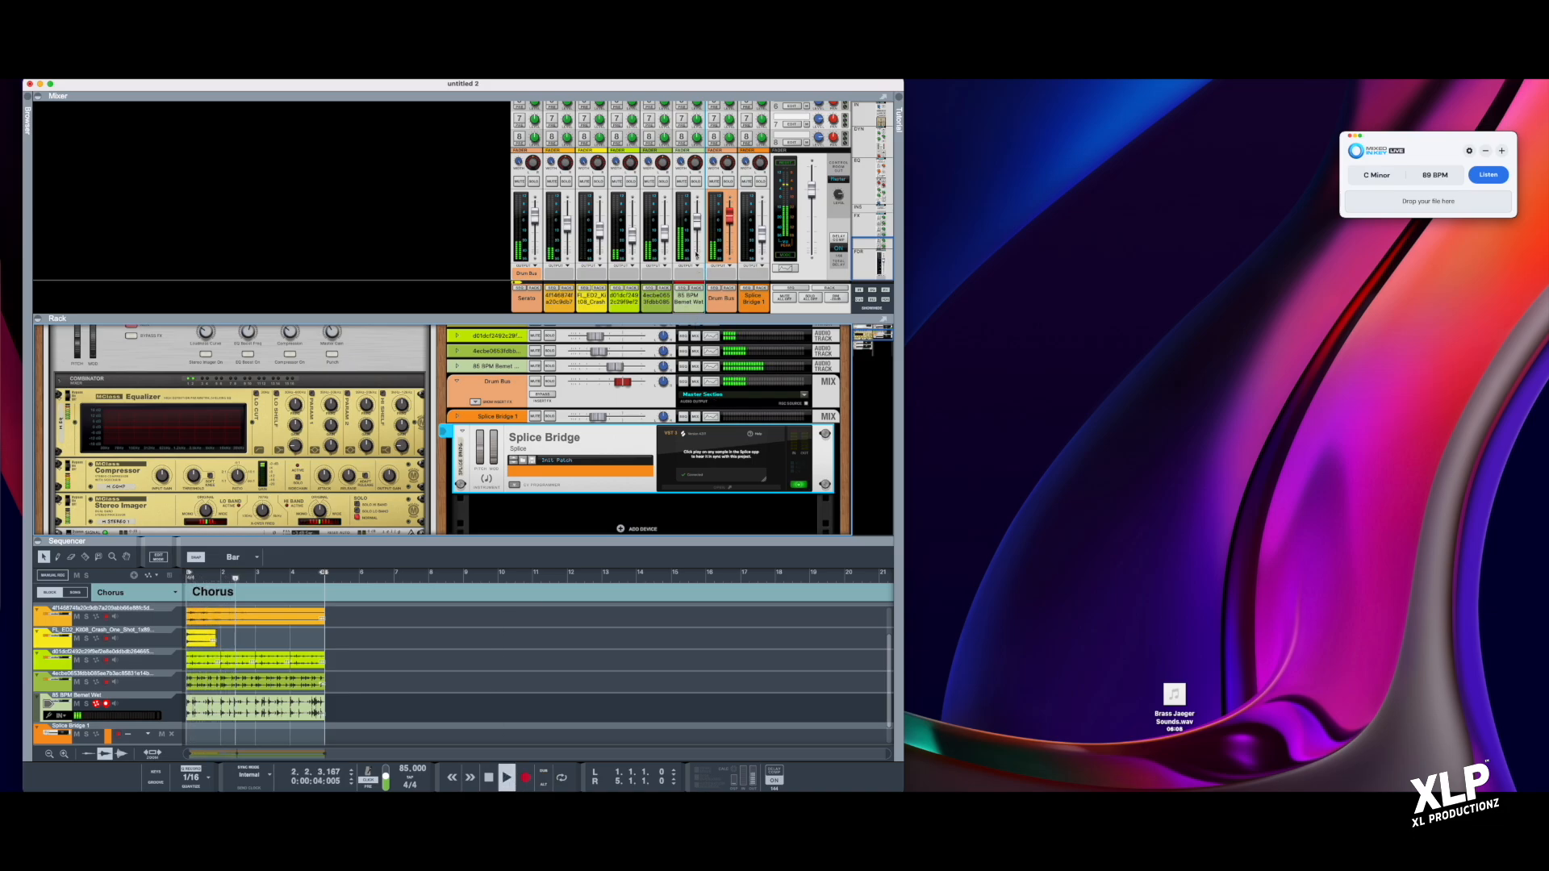
left_click_drag(697, 229, 697, 231)
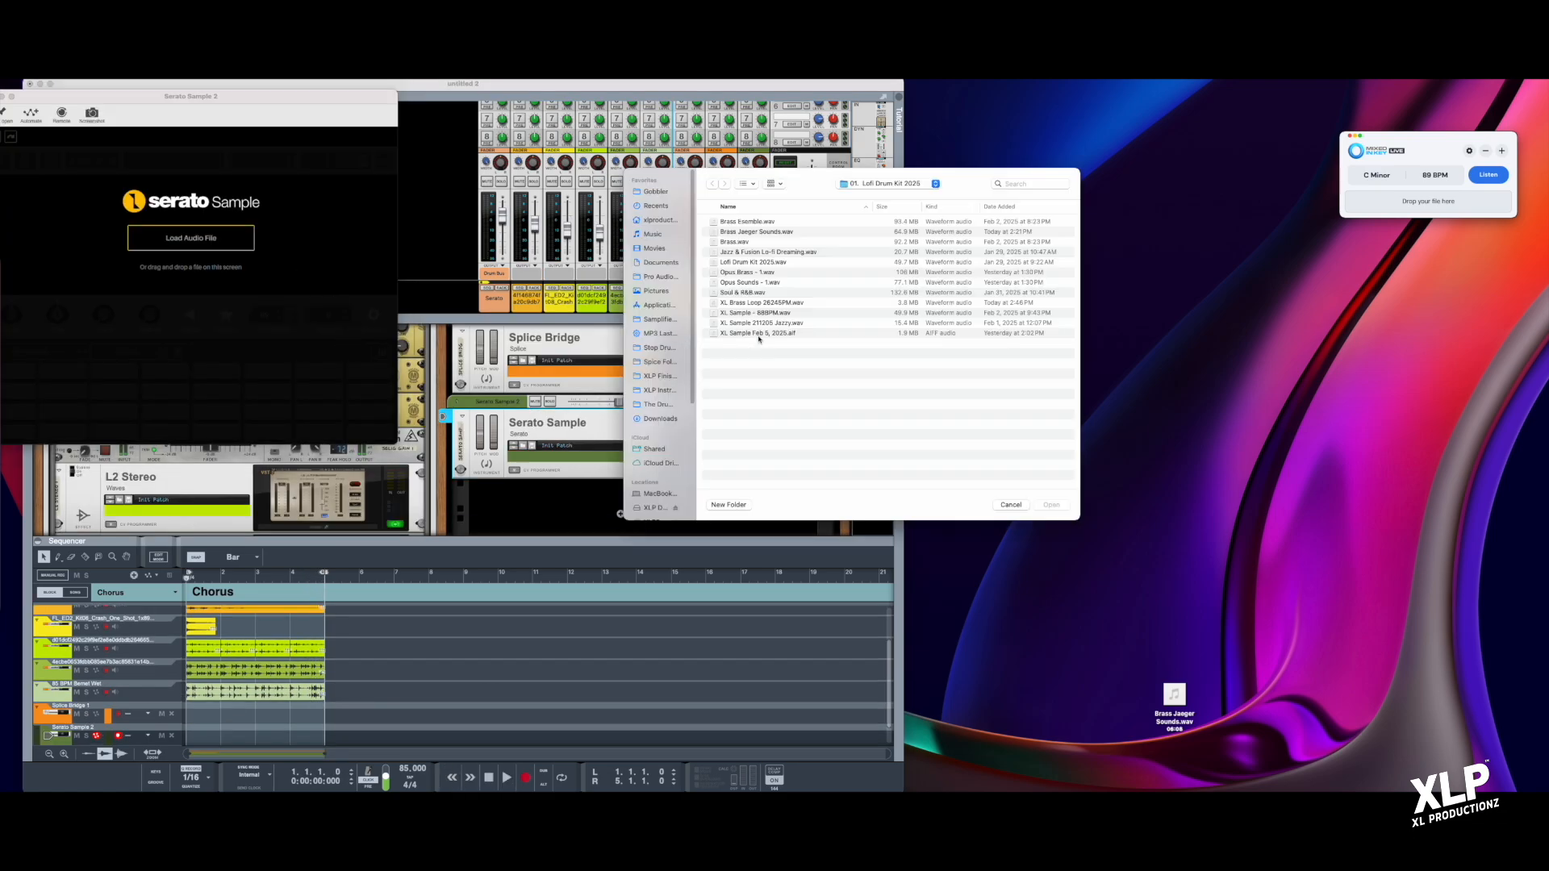
Step: Reveal XL Sample Feb 5, 2025.aif in Finder from the Serato Sample file browser
left_click(757, 335)
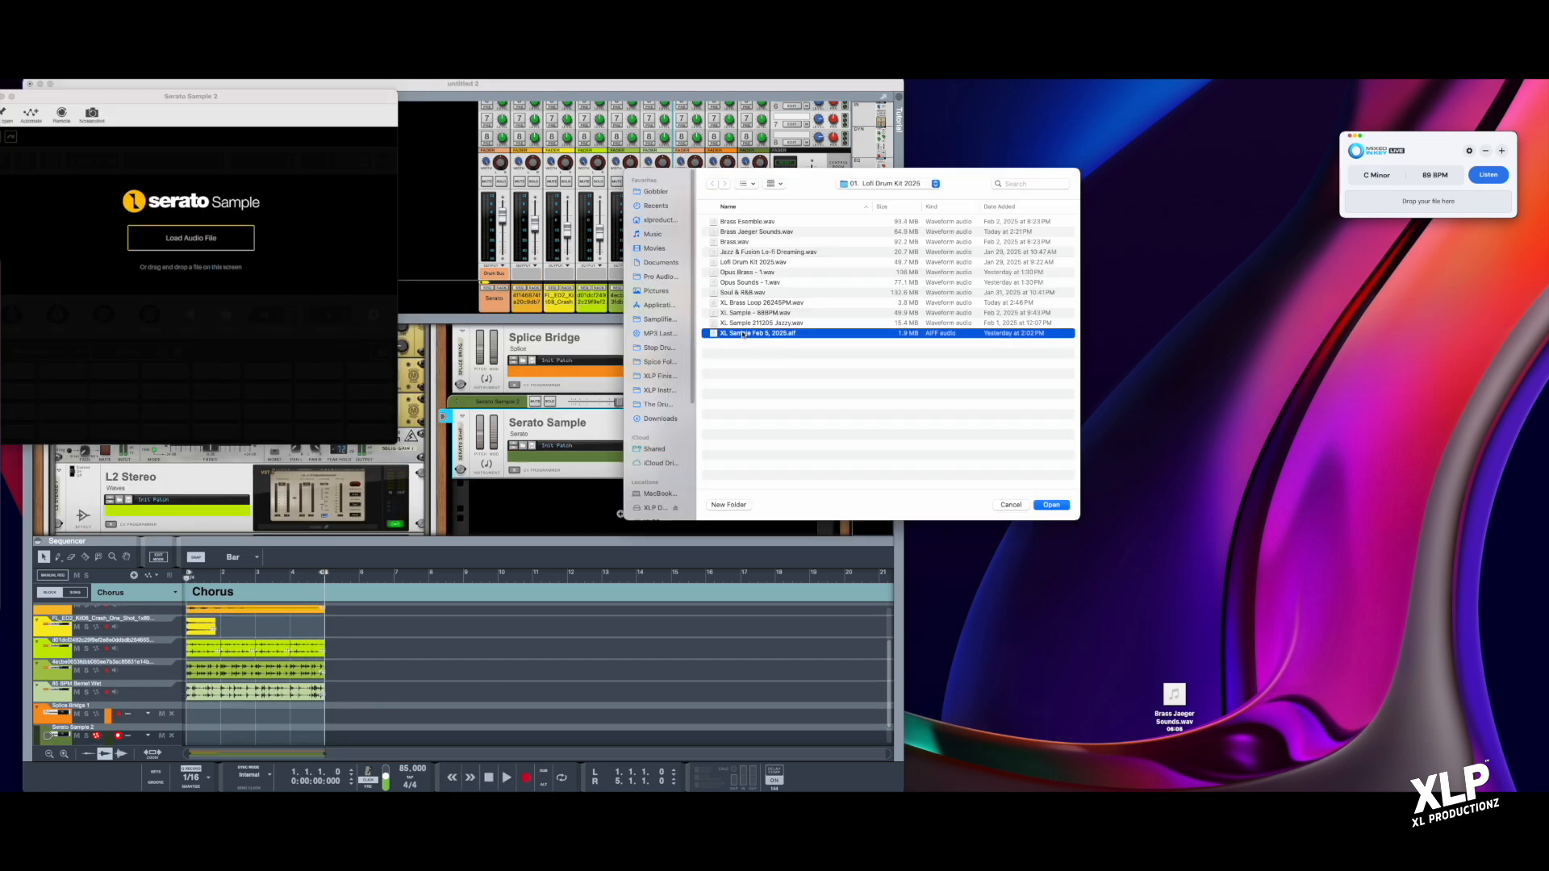
right_click(746, 334)
left_click(776, 384)
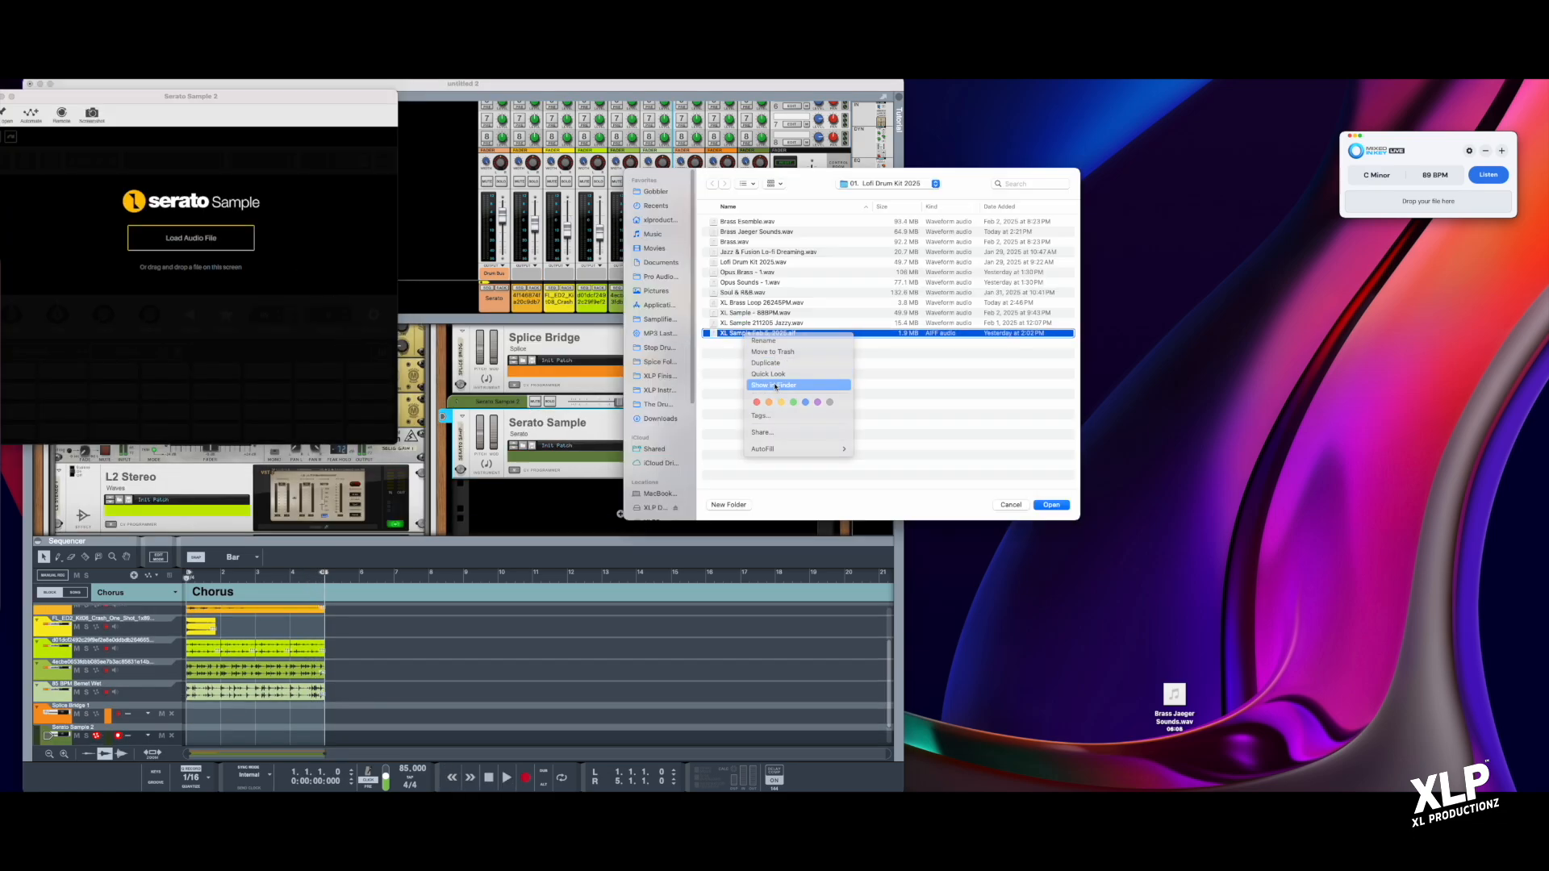
Step: Add the flute audio to the 01. Lofi Drum Kit 2025 folder as Flute loop .wav and close the Finder window
left_click_drag(1545, 243, 447, 532)
left_click(439, 542)
right_click(444, 539)
left_click(464, 603)
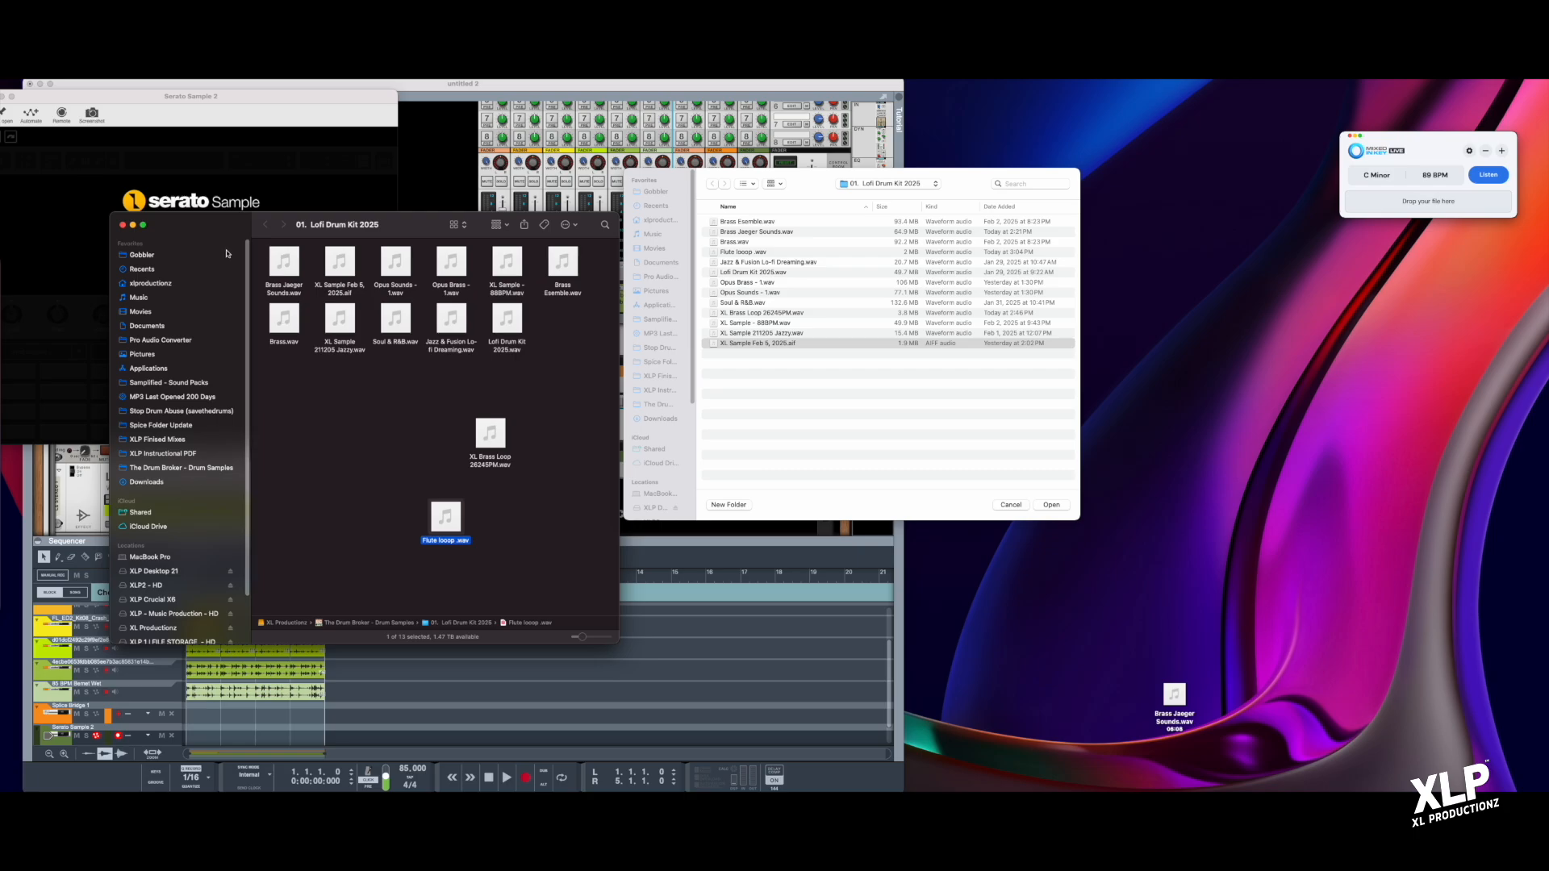
left_click(123, 226)
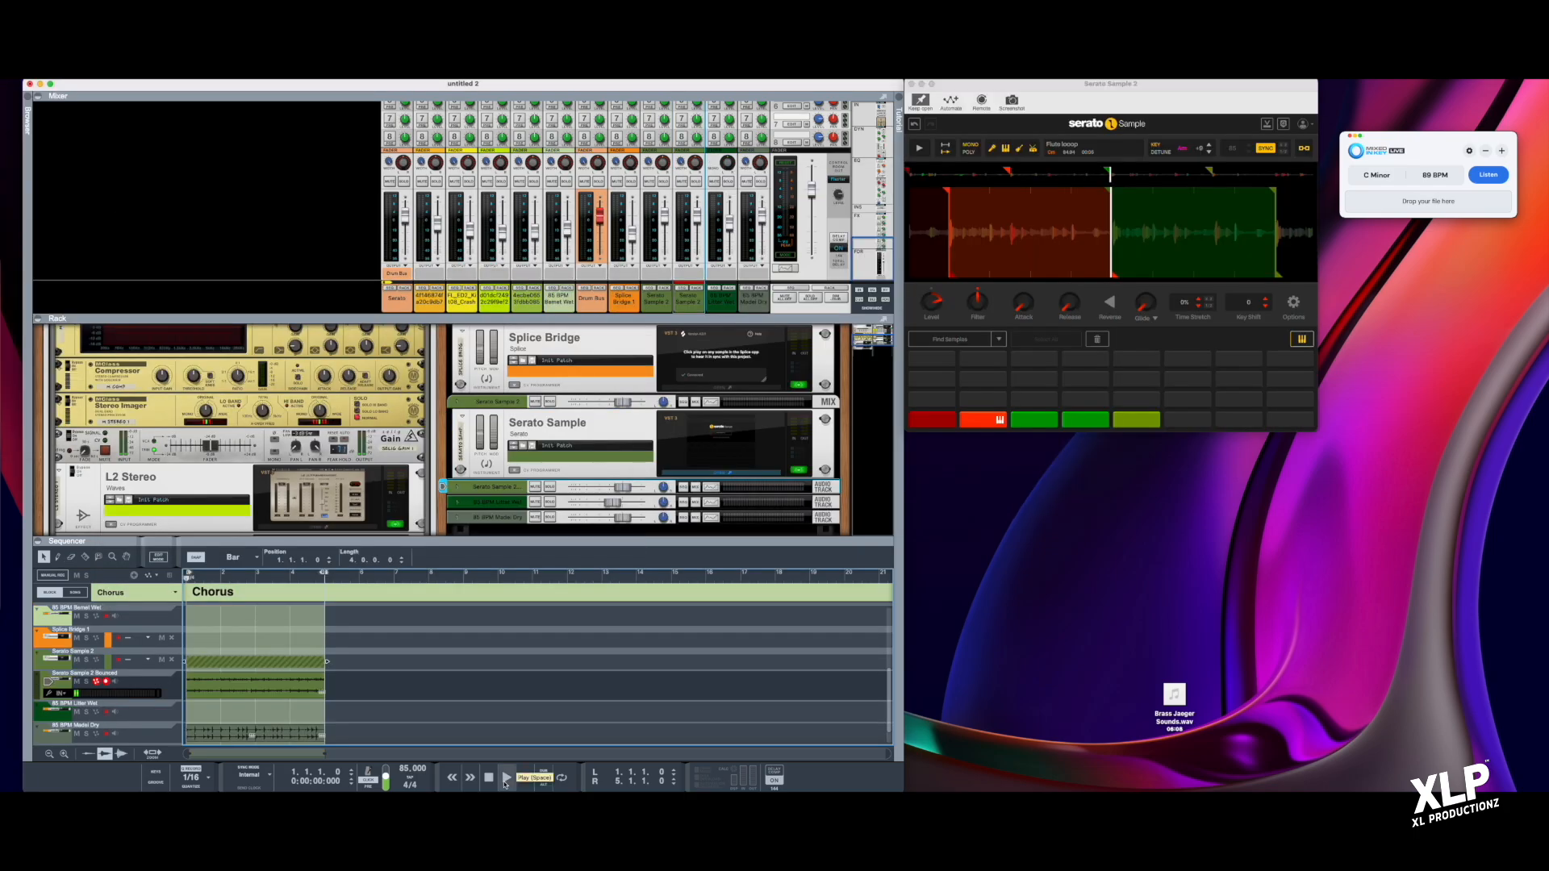
Step: Start playback and delete the existing clip on the Serato Sample 2 track
key("space")
left_click(208, 663)
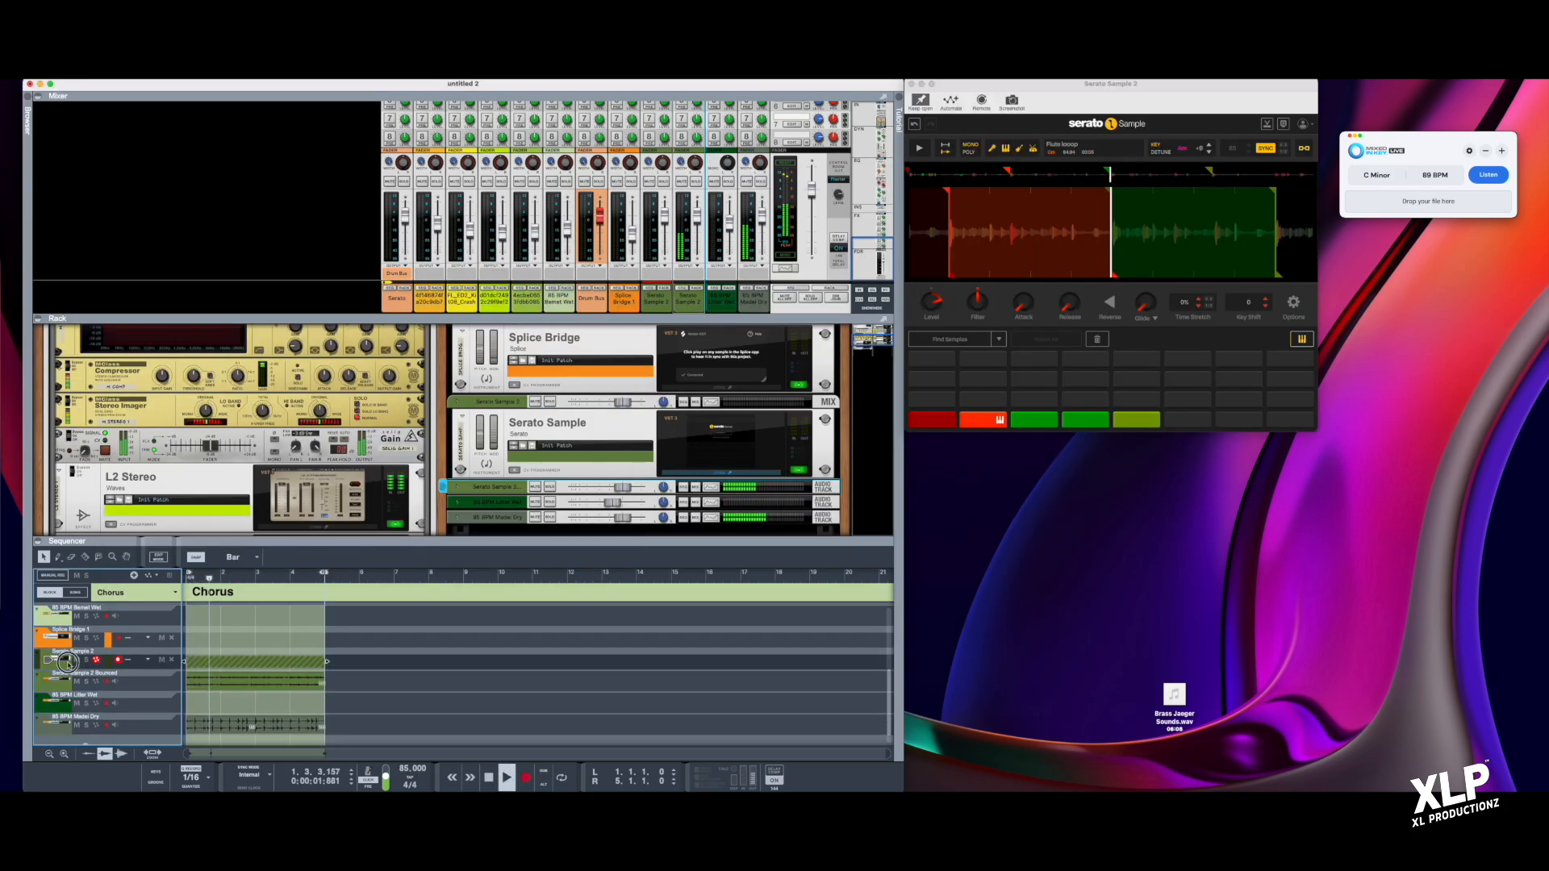
key("Delete")
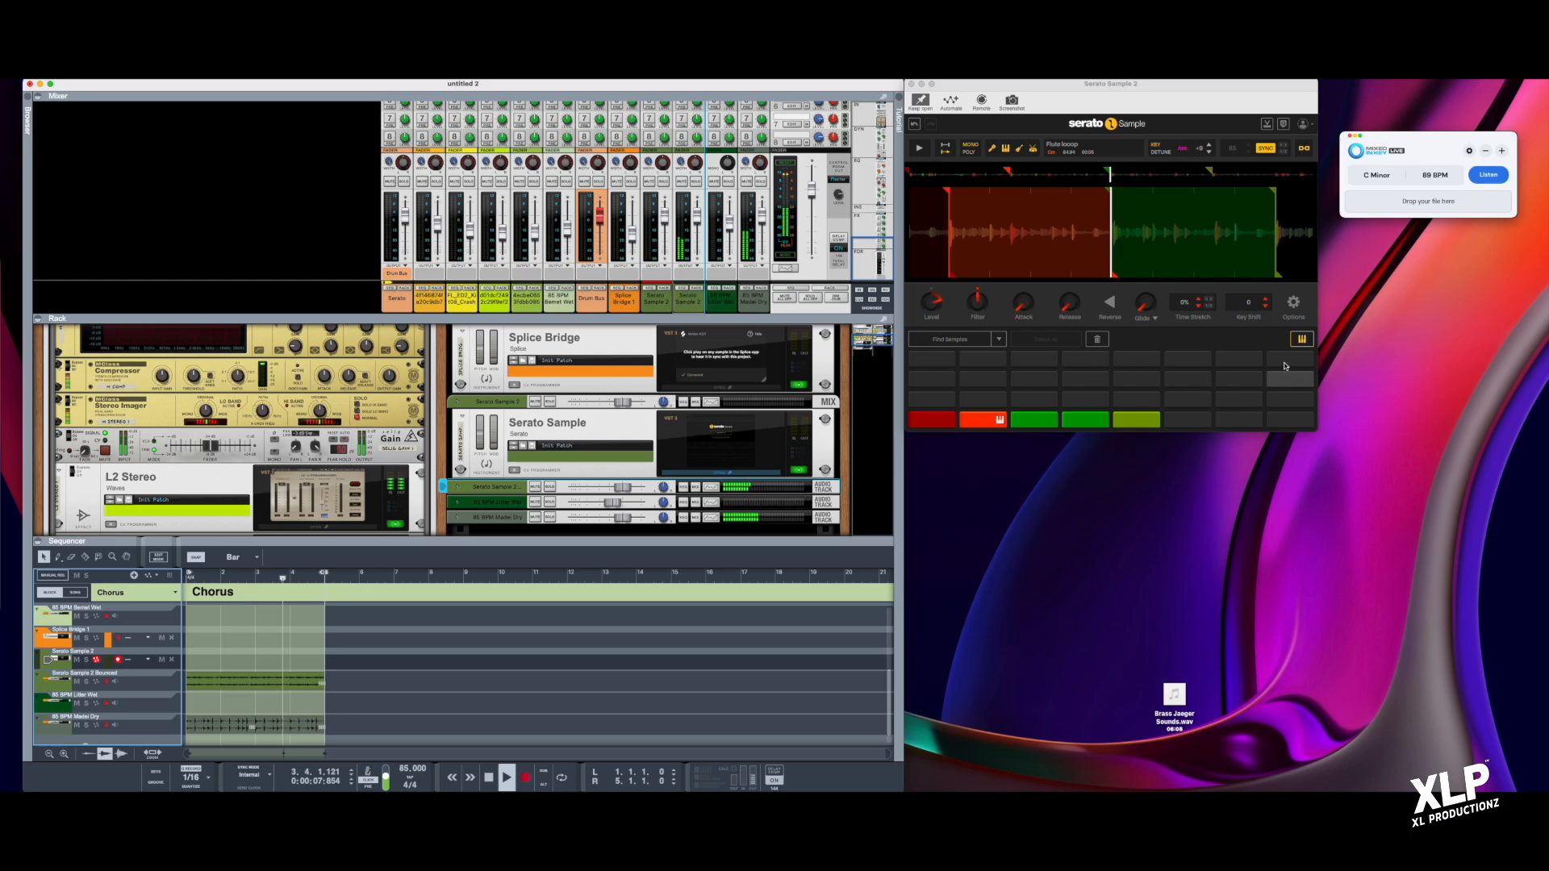
Step: With Serato Sample's keyboard mode off, record a new four-bar flute clip from bar 1 and bounce it in place
left_click(1302, 339)
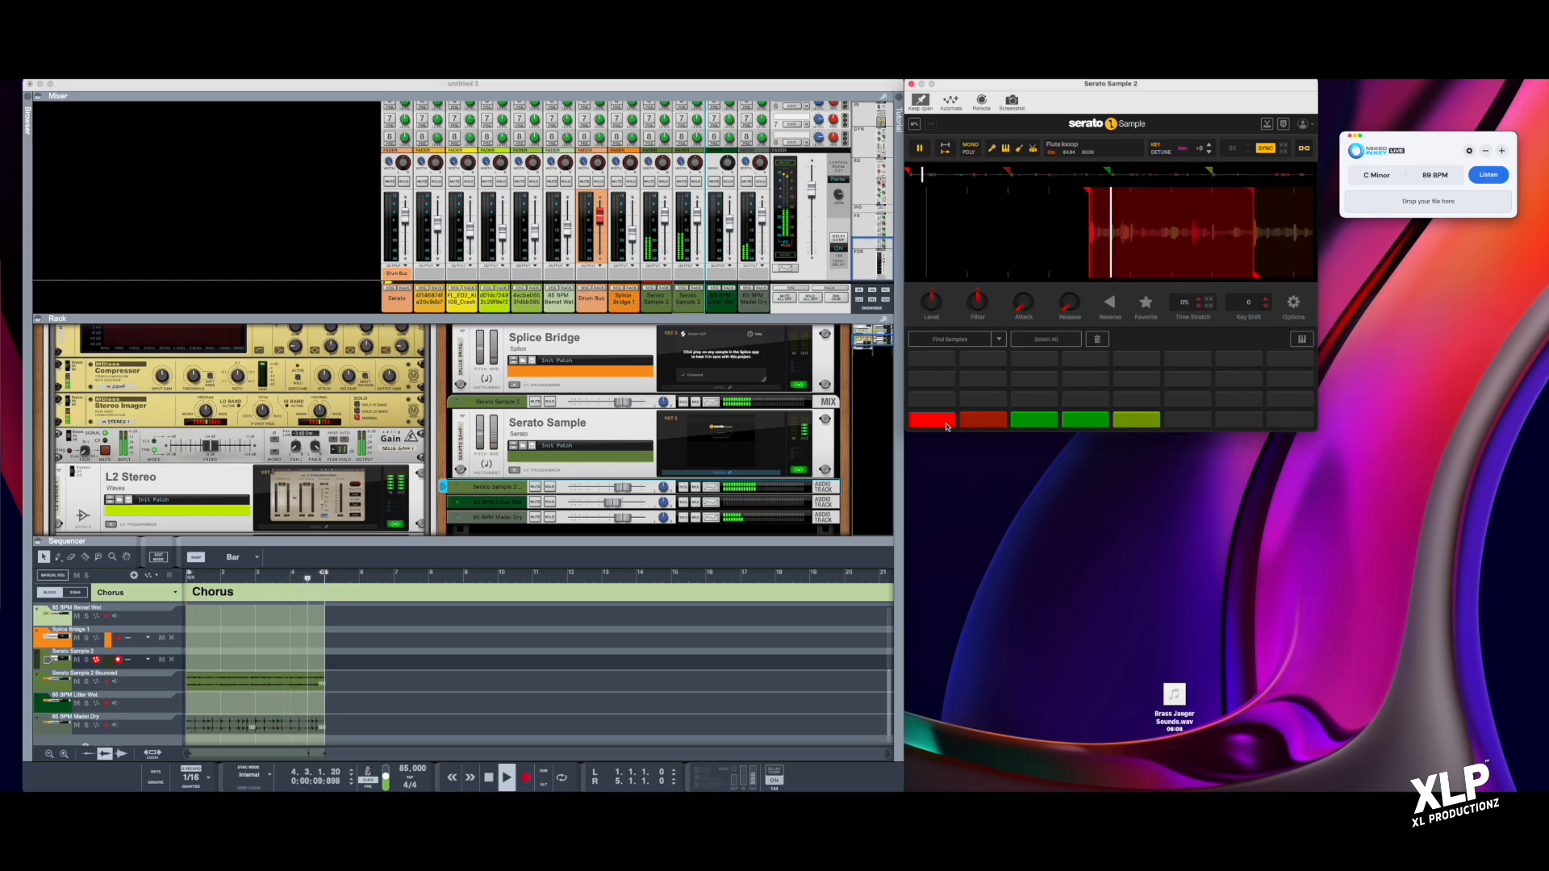
double_click(488, 776)
left_click(525, 778)
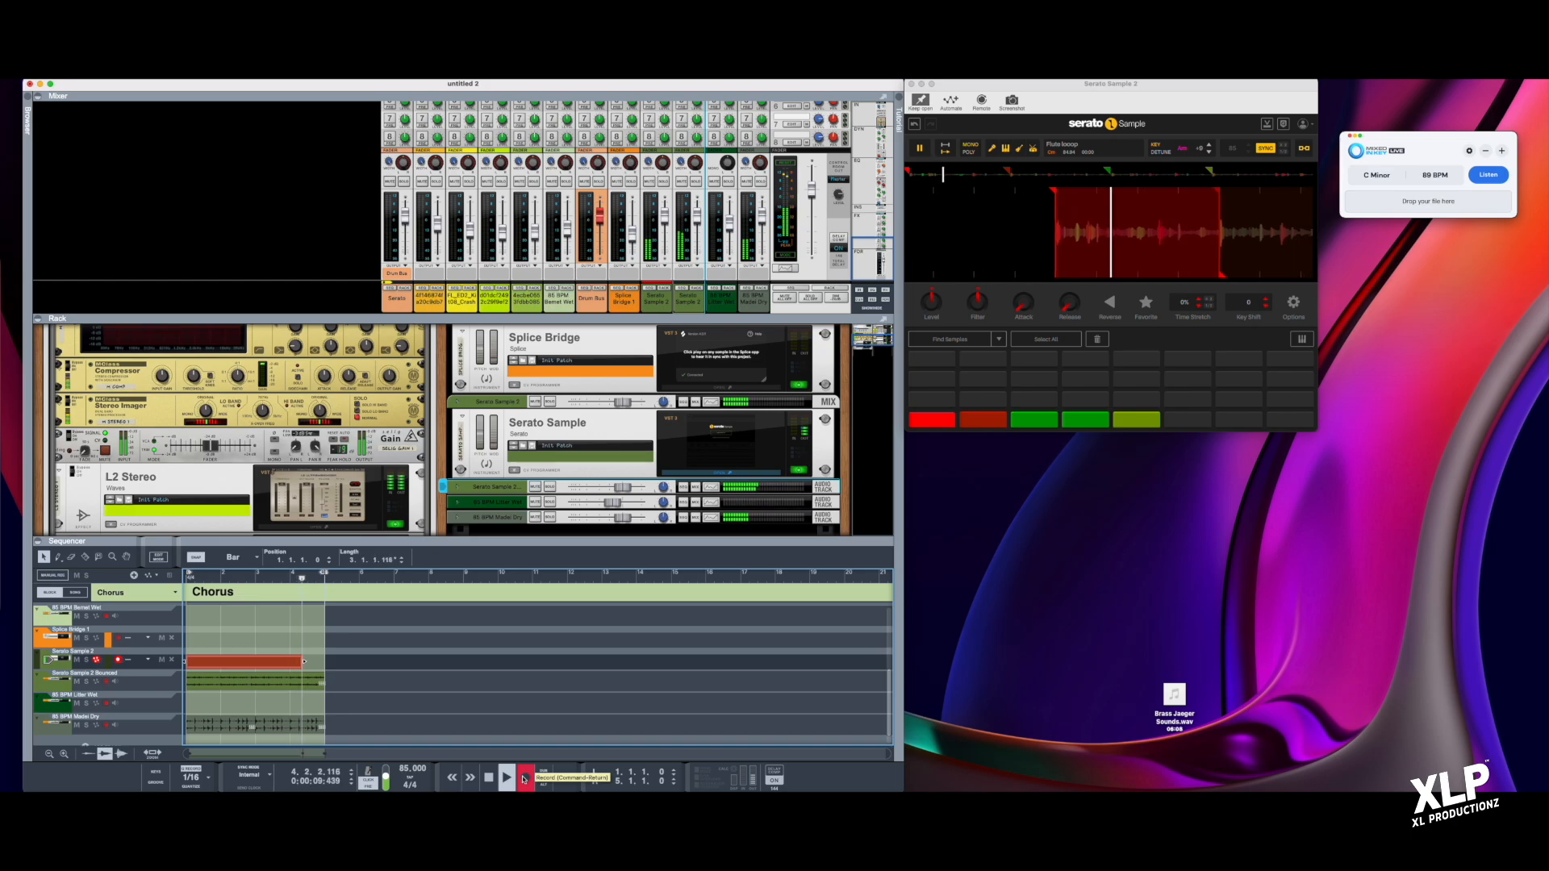
key("space")
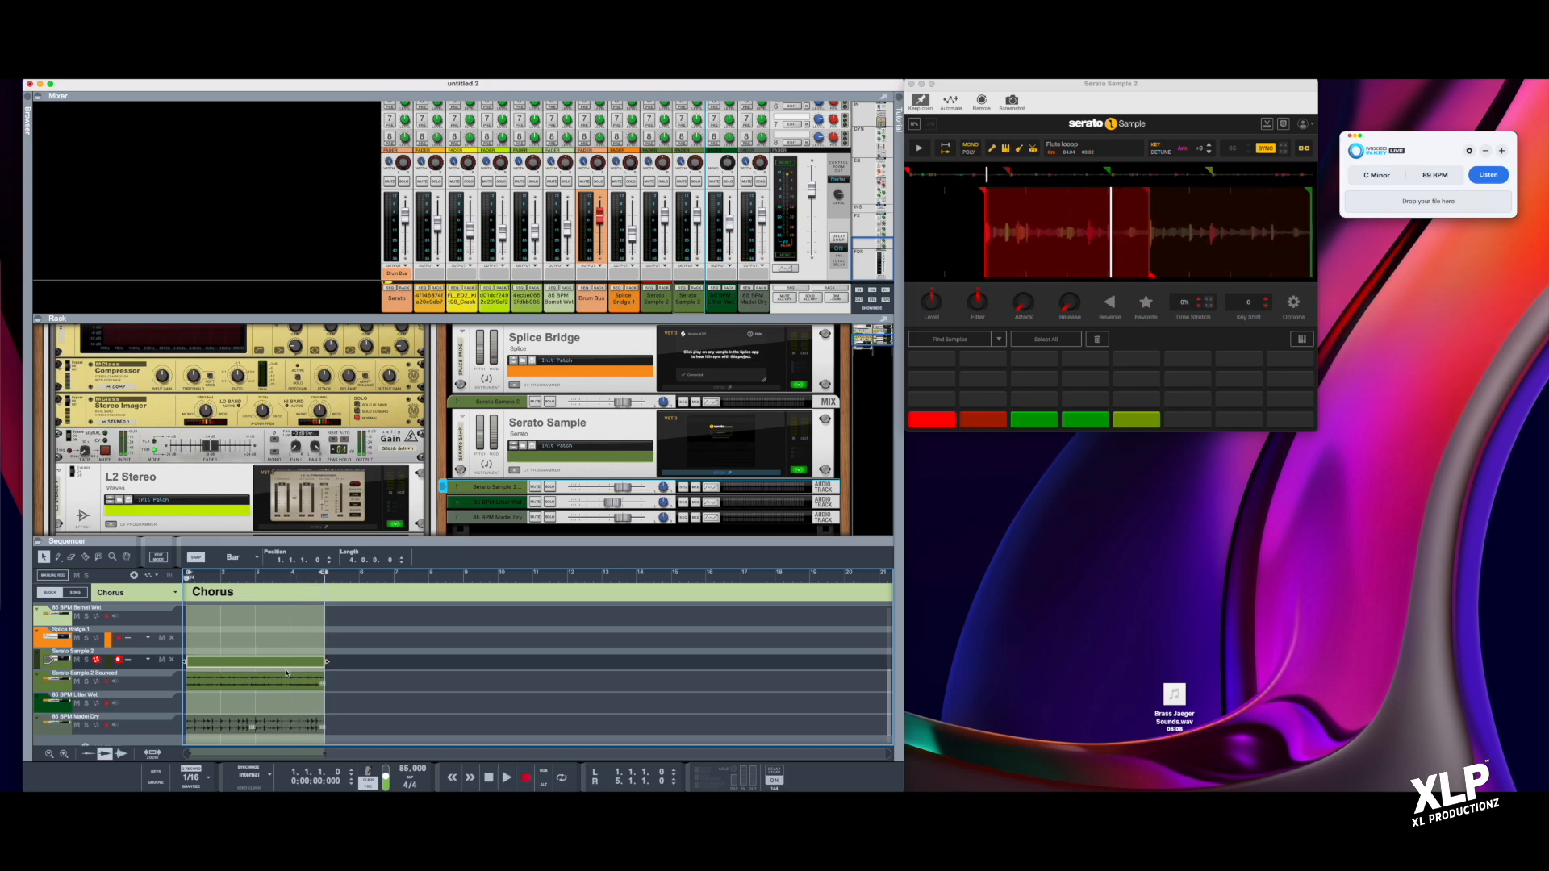
right_click(284, 666)
left_click(323, 655)
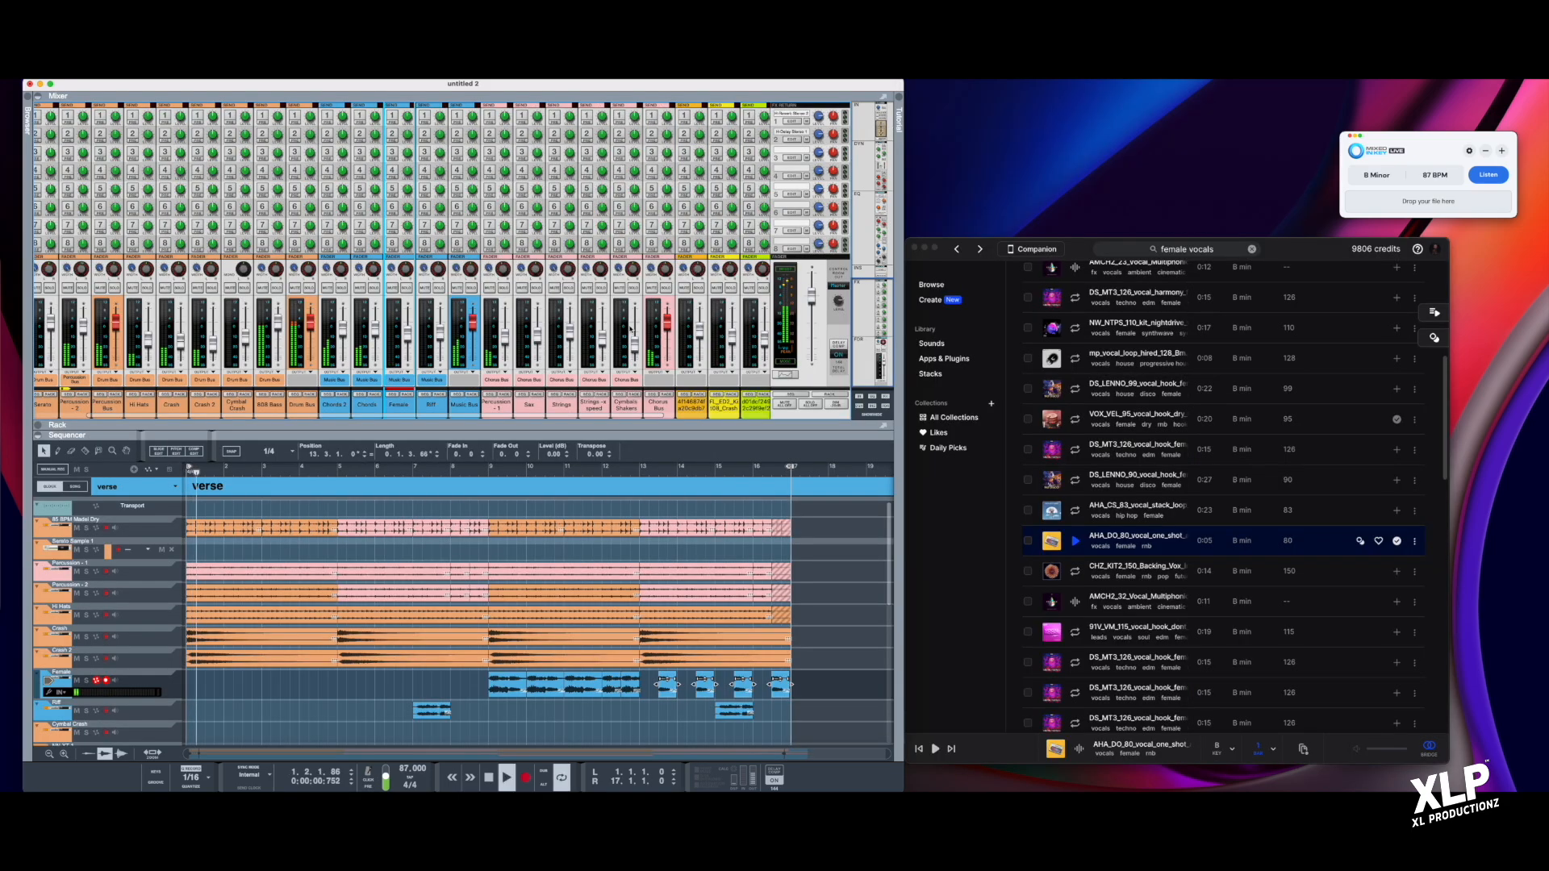
Step: Mute the clips starting at bars 5 and 13 on both crash tracks
left_click(367, 663)
key("m")
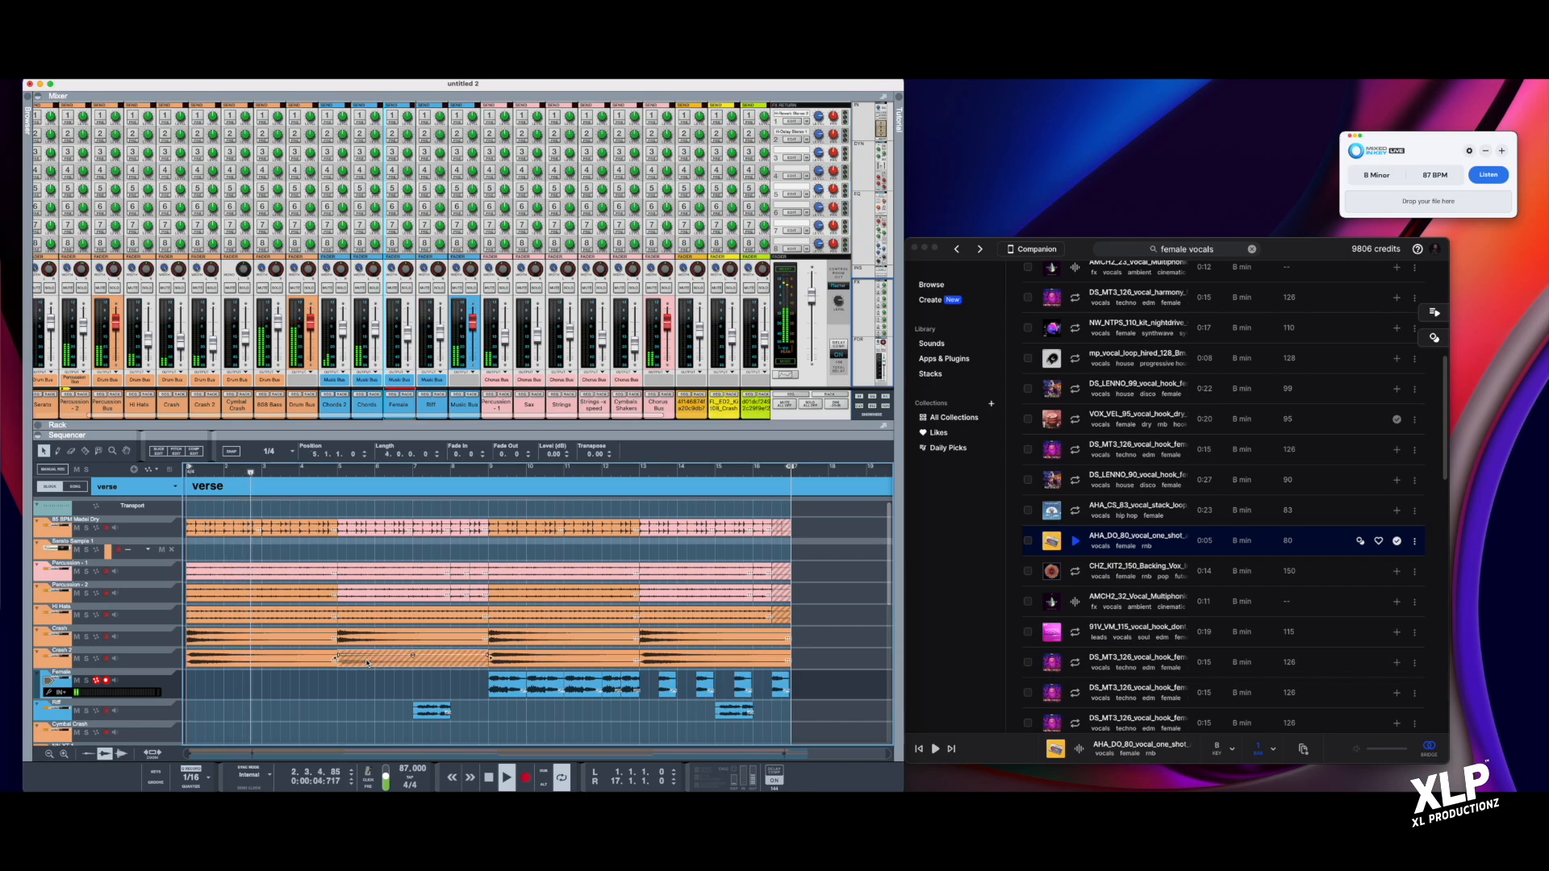
left_click(359, 639)
key("m")
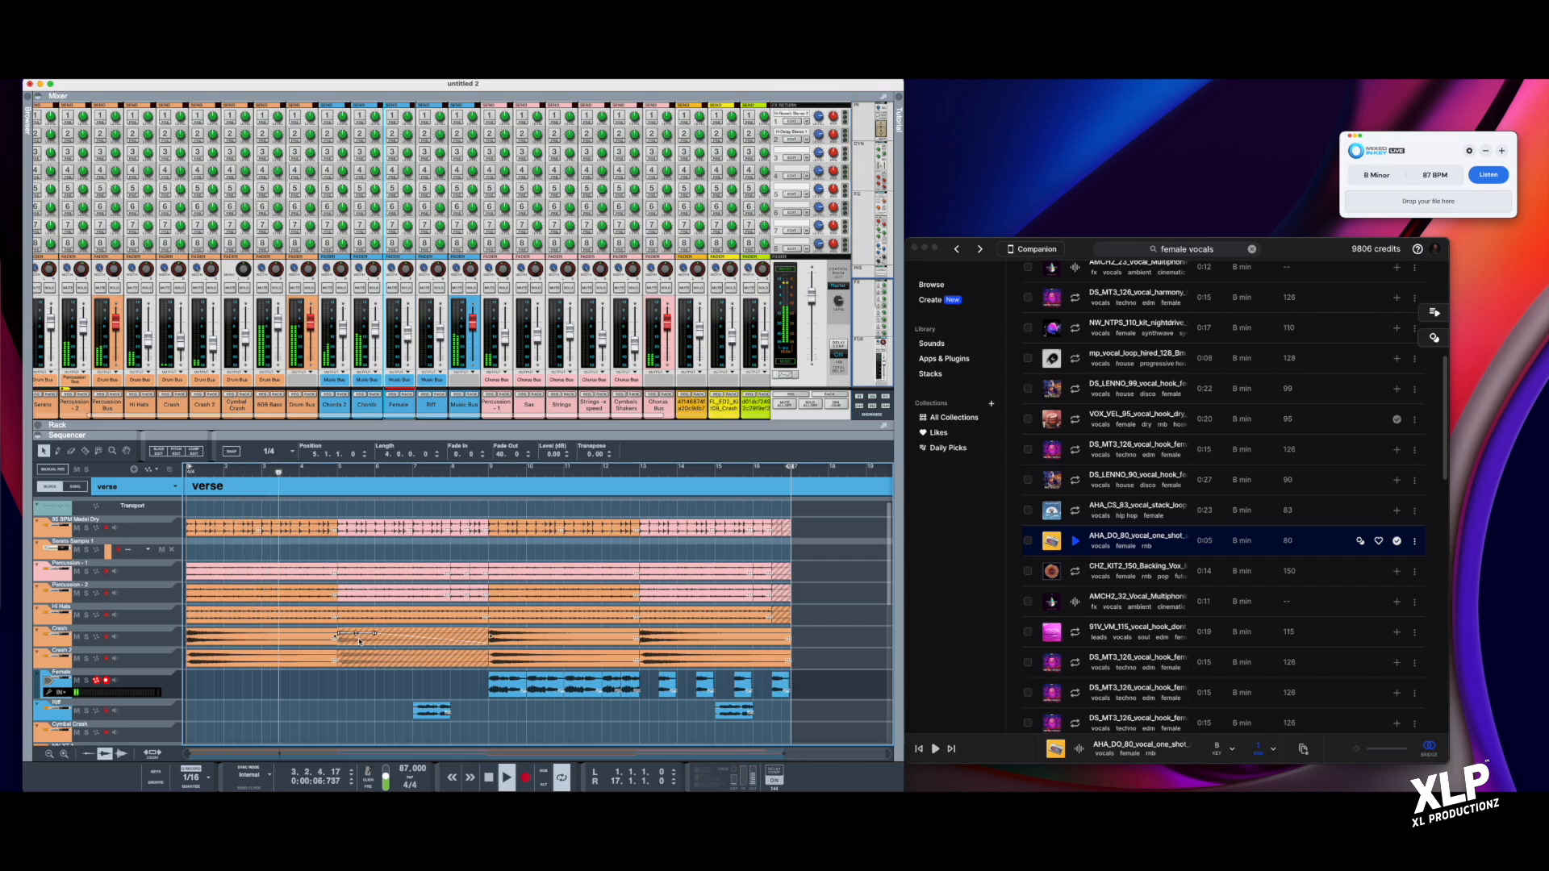
left_click(652, 659)
key("m")
left_click(707, 643)
key("m")
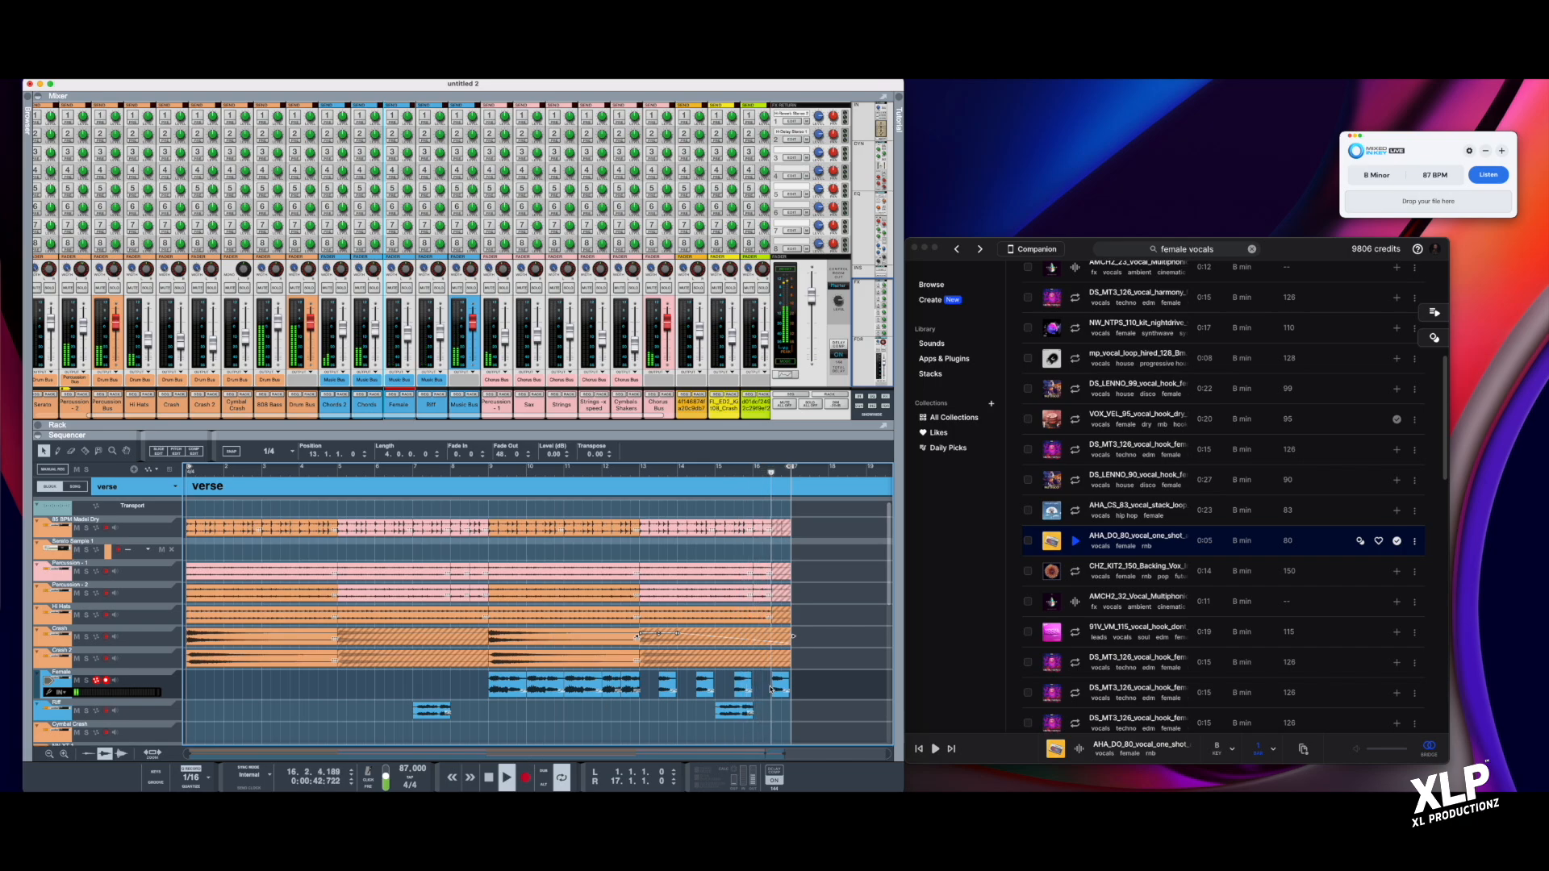
Step: Bounce the 808 bass clip in place to audio and play the song from bar 1
right_click(455, 588)
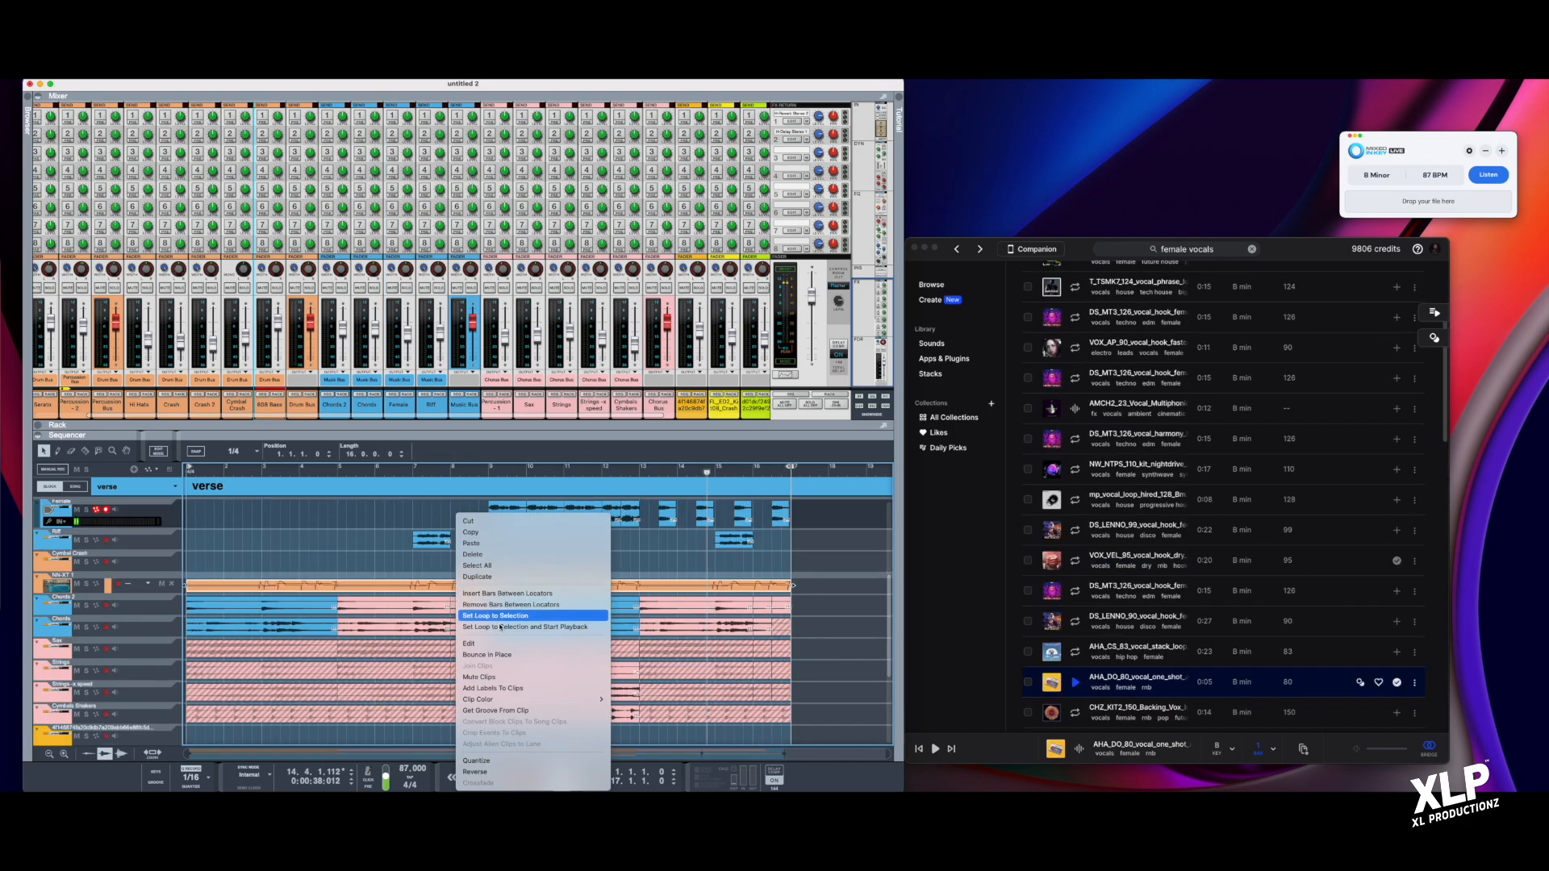
left_click(497, 655)
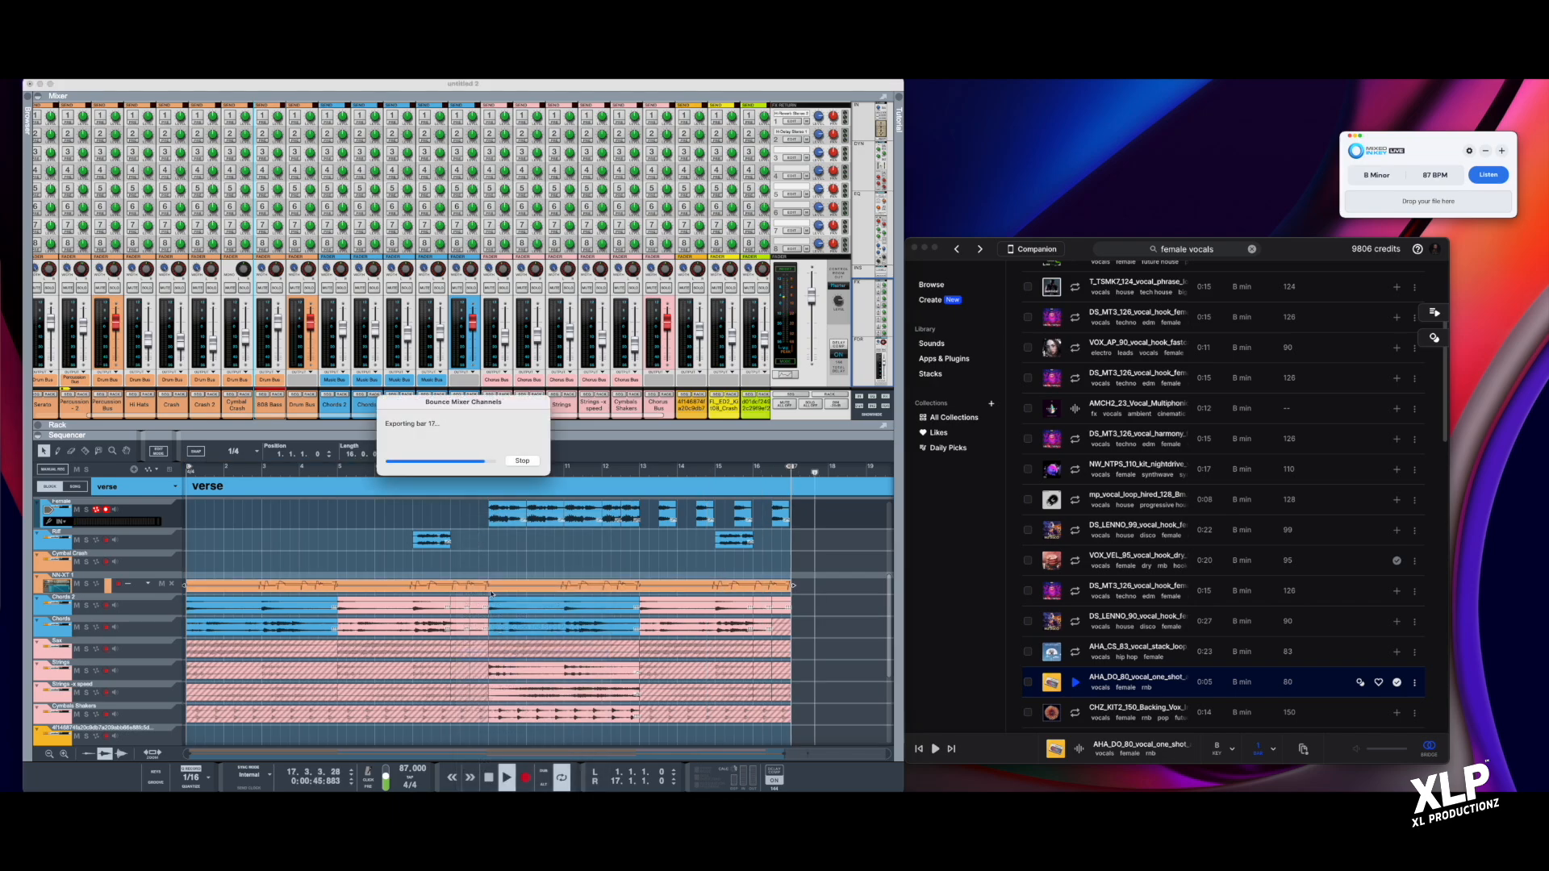
left_click(488, 777)
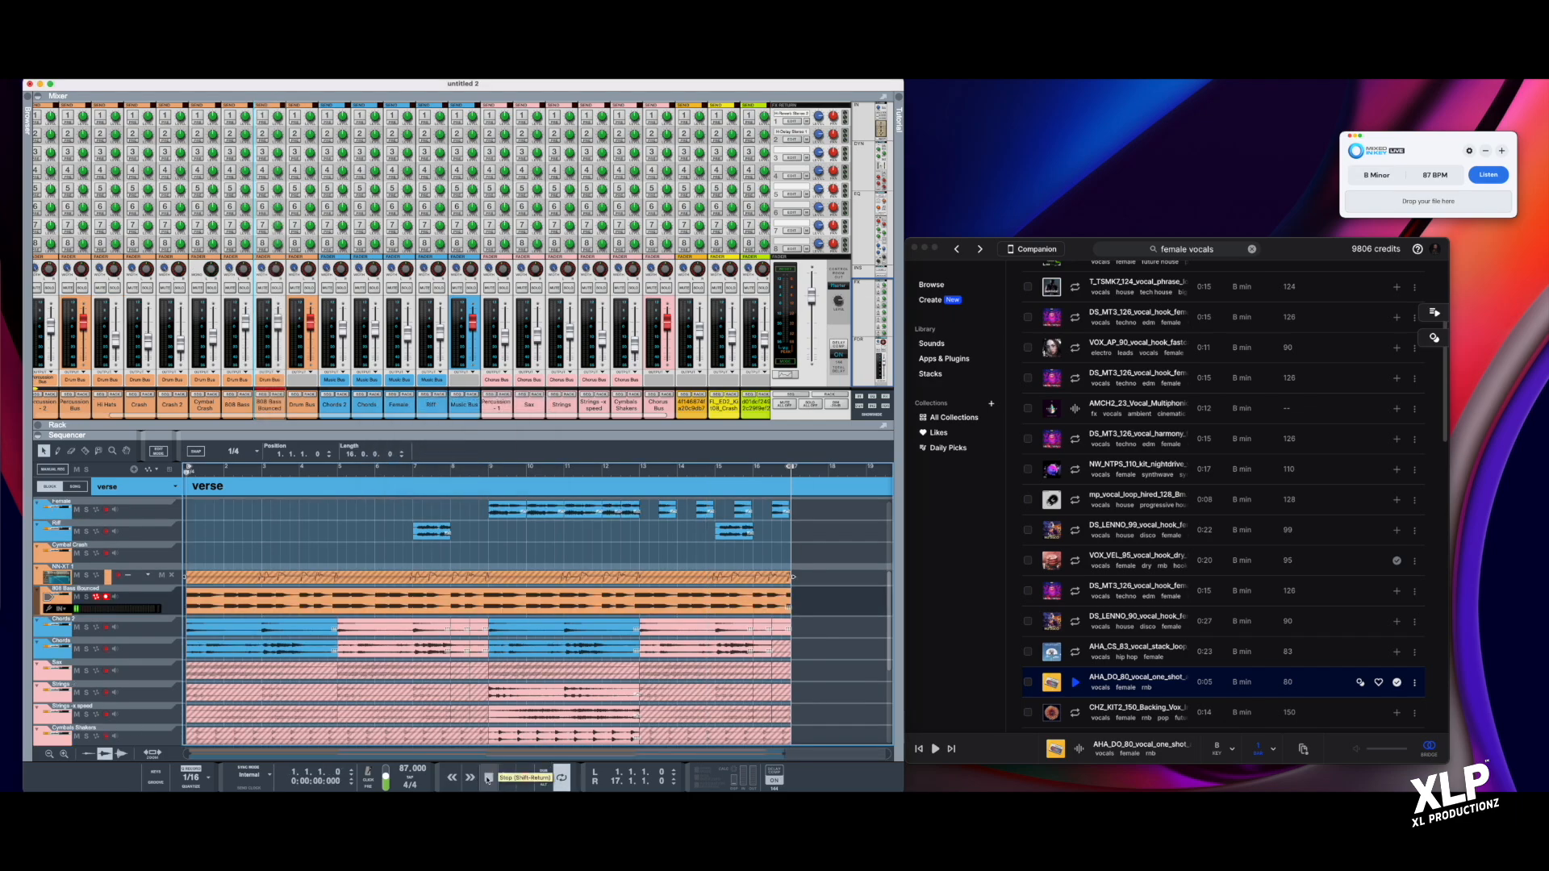
left_click(509, 779)
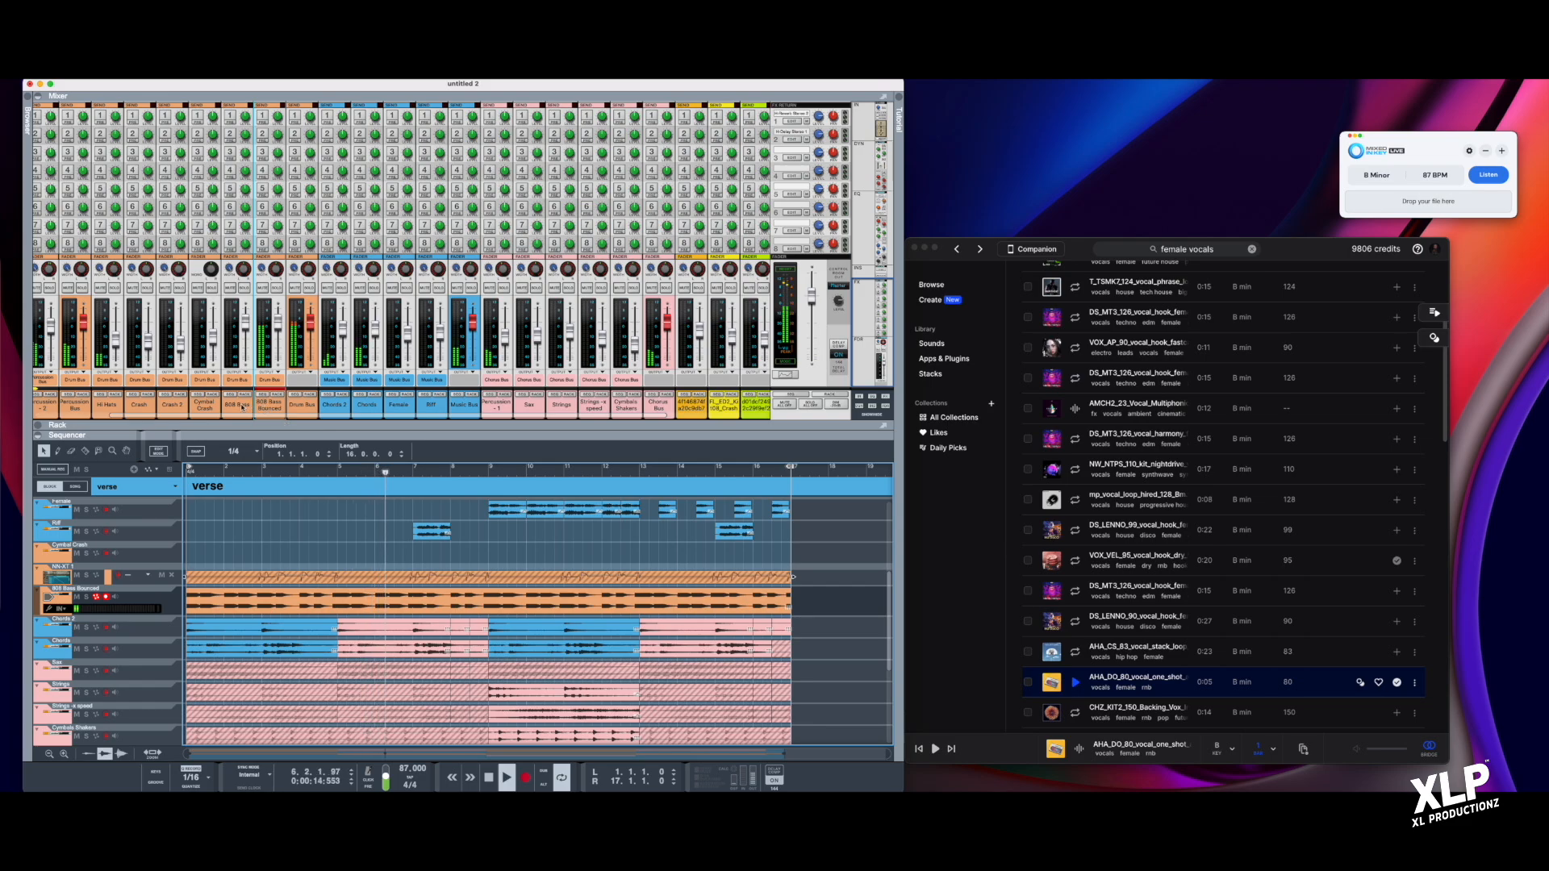
Step: Rename the original 808 bass instrument channel as 808 Bass Midi
left_click(57, 578)
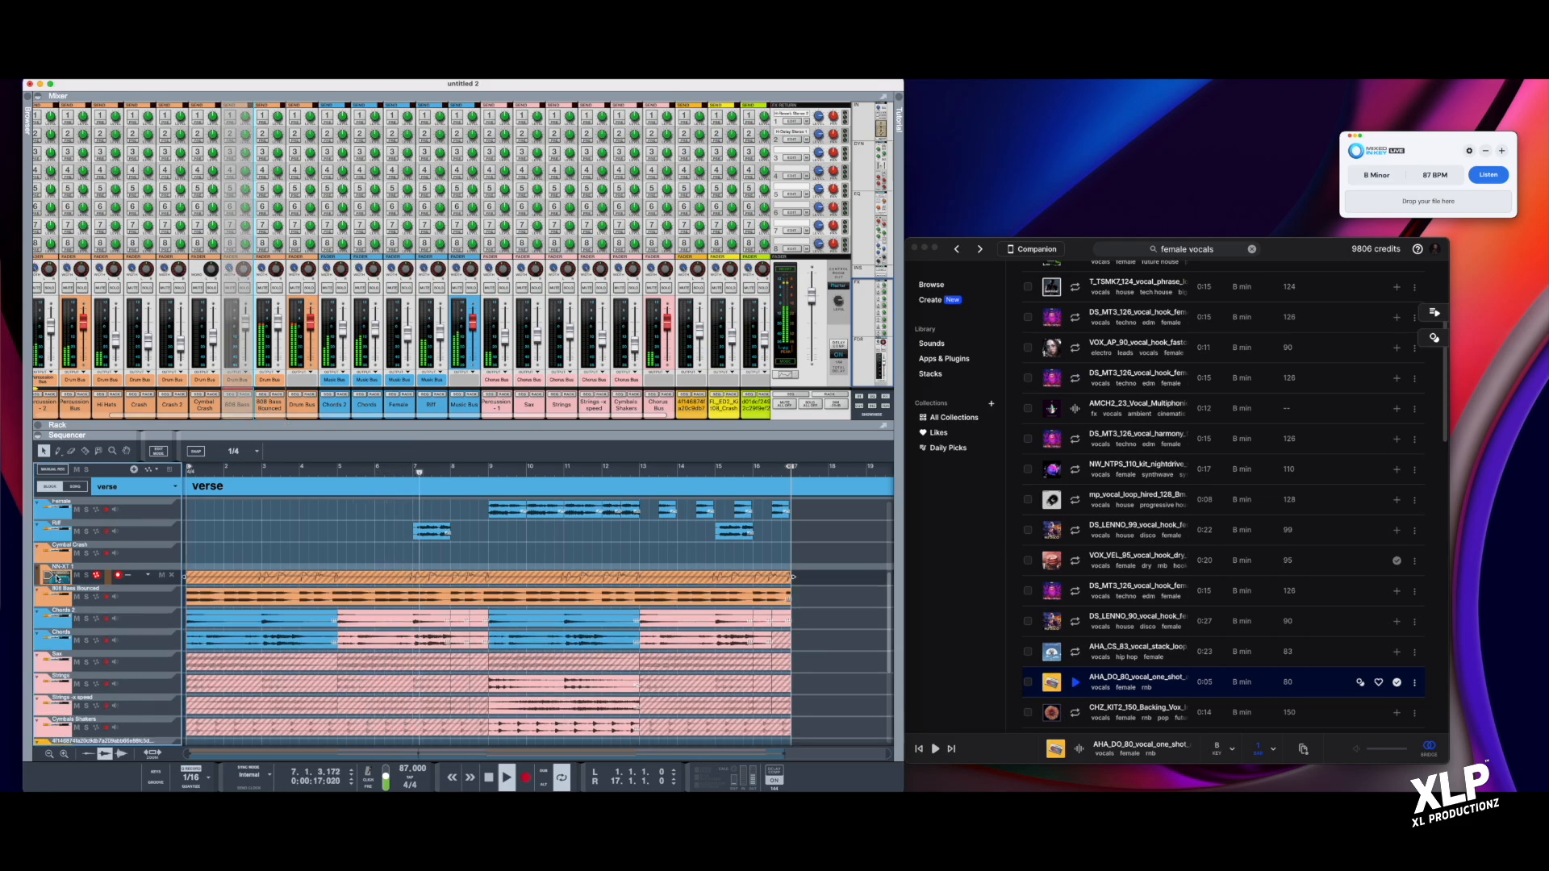
double_click(233, 407)
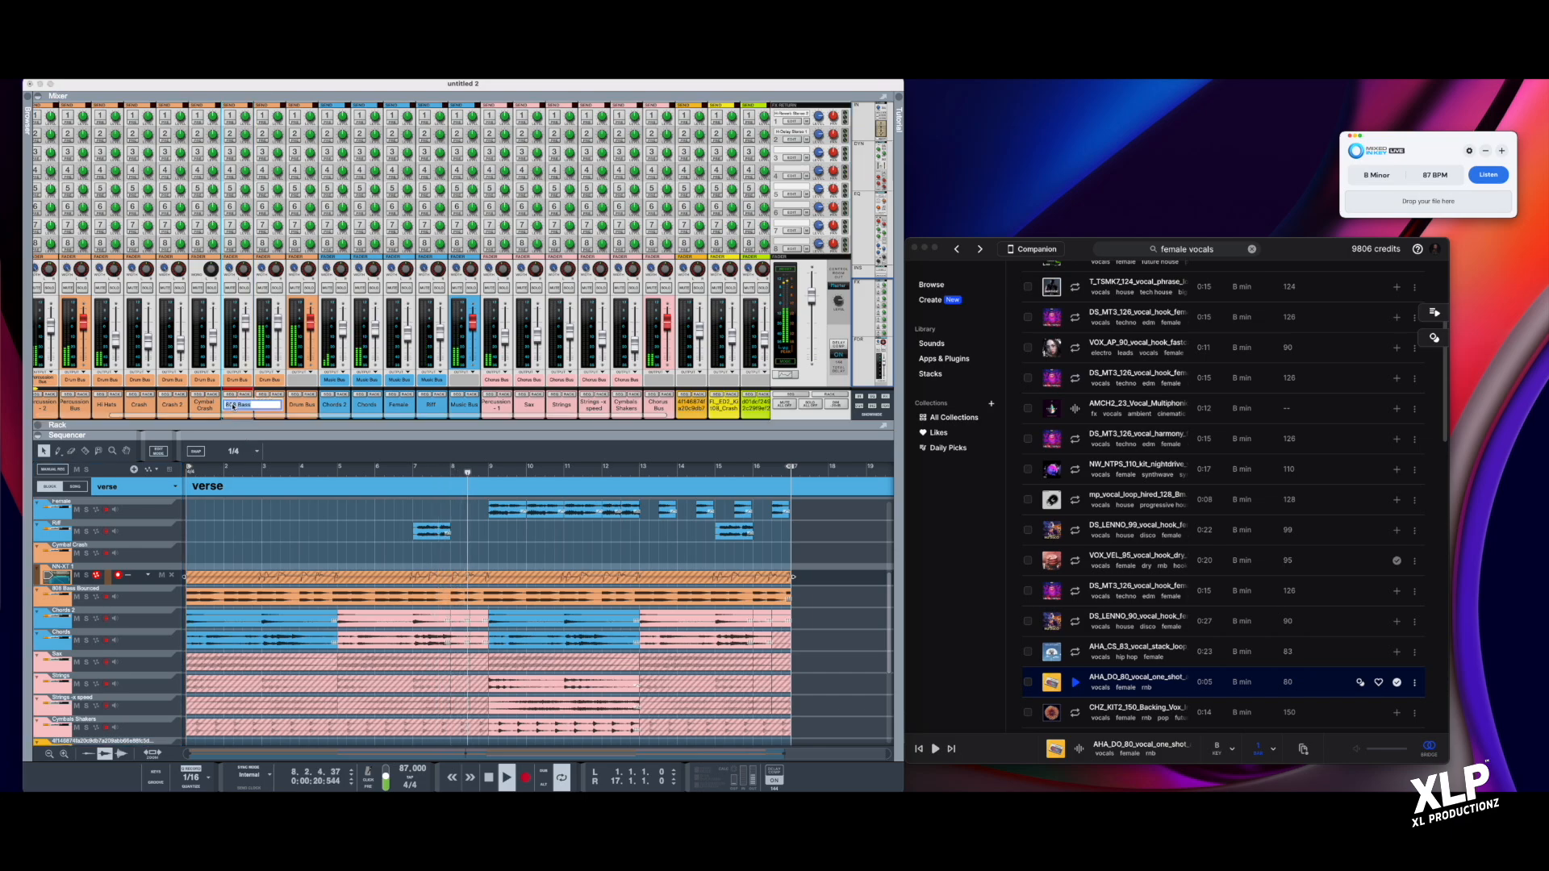
type("Midi")
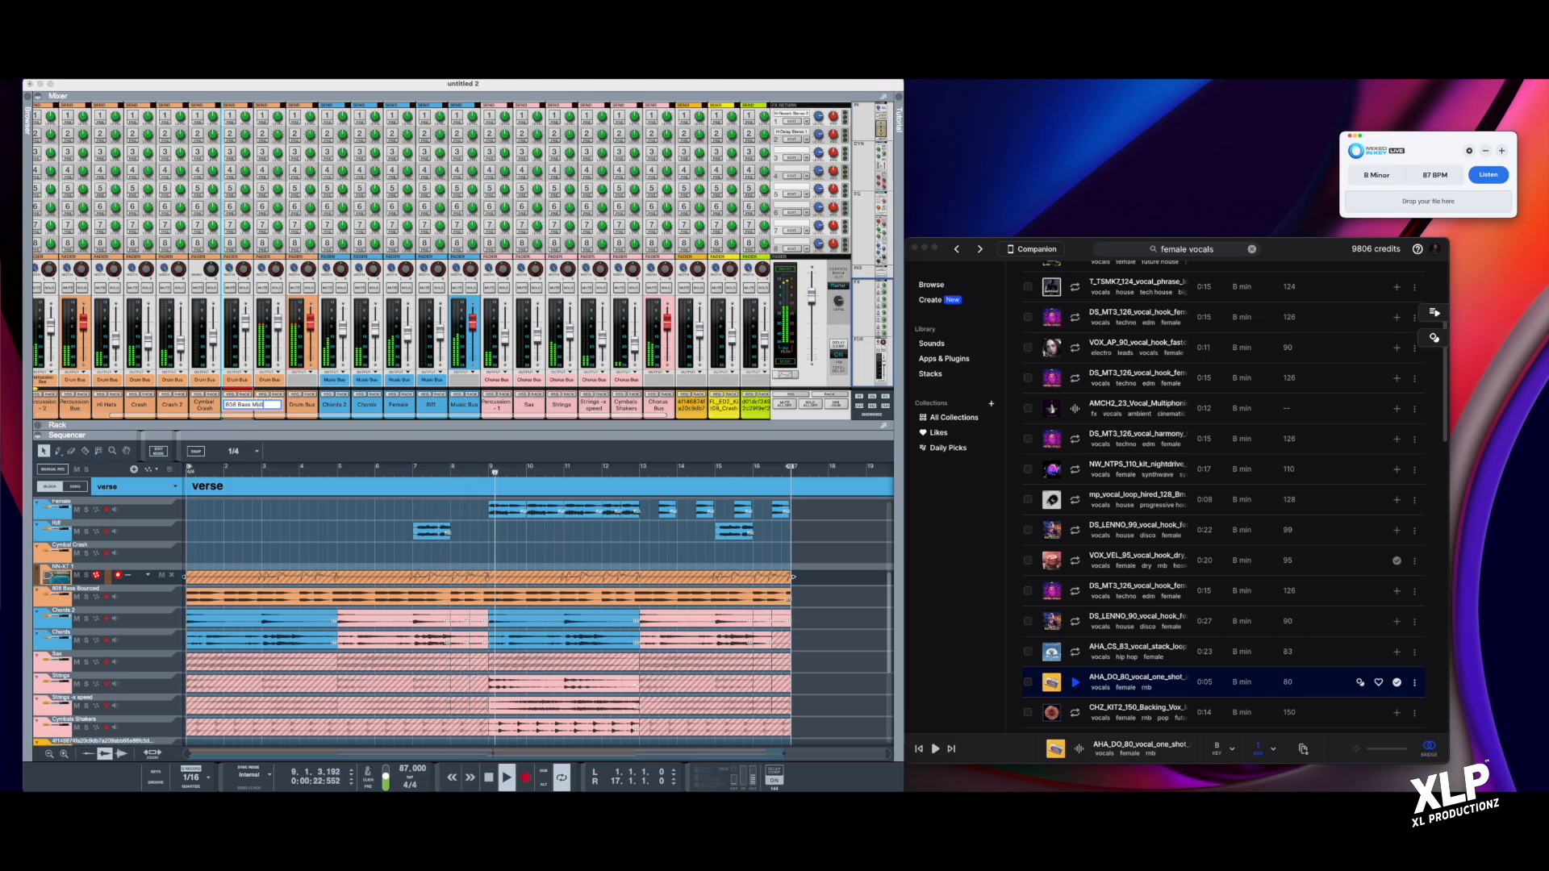
key("Return")
Step: Rename the bounced 808 audio channel as 808 Bass
double_click(300, 407)
key("BackSpace")
key("BackSpace")
key("BackSpace")
key("BackSpace")
key("BackSpace")
key("BackSpace")
key("BackSpace")
key("BackSpace")
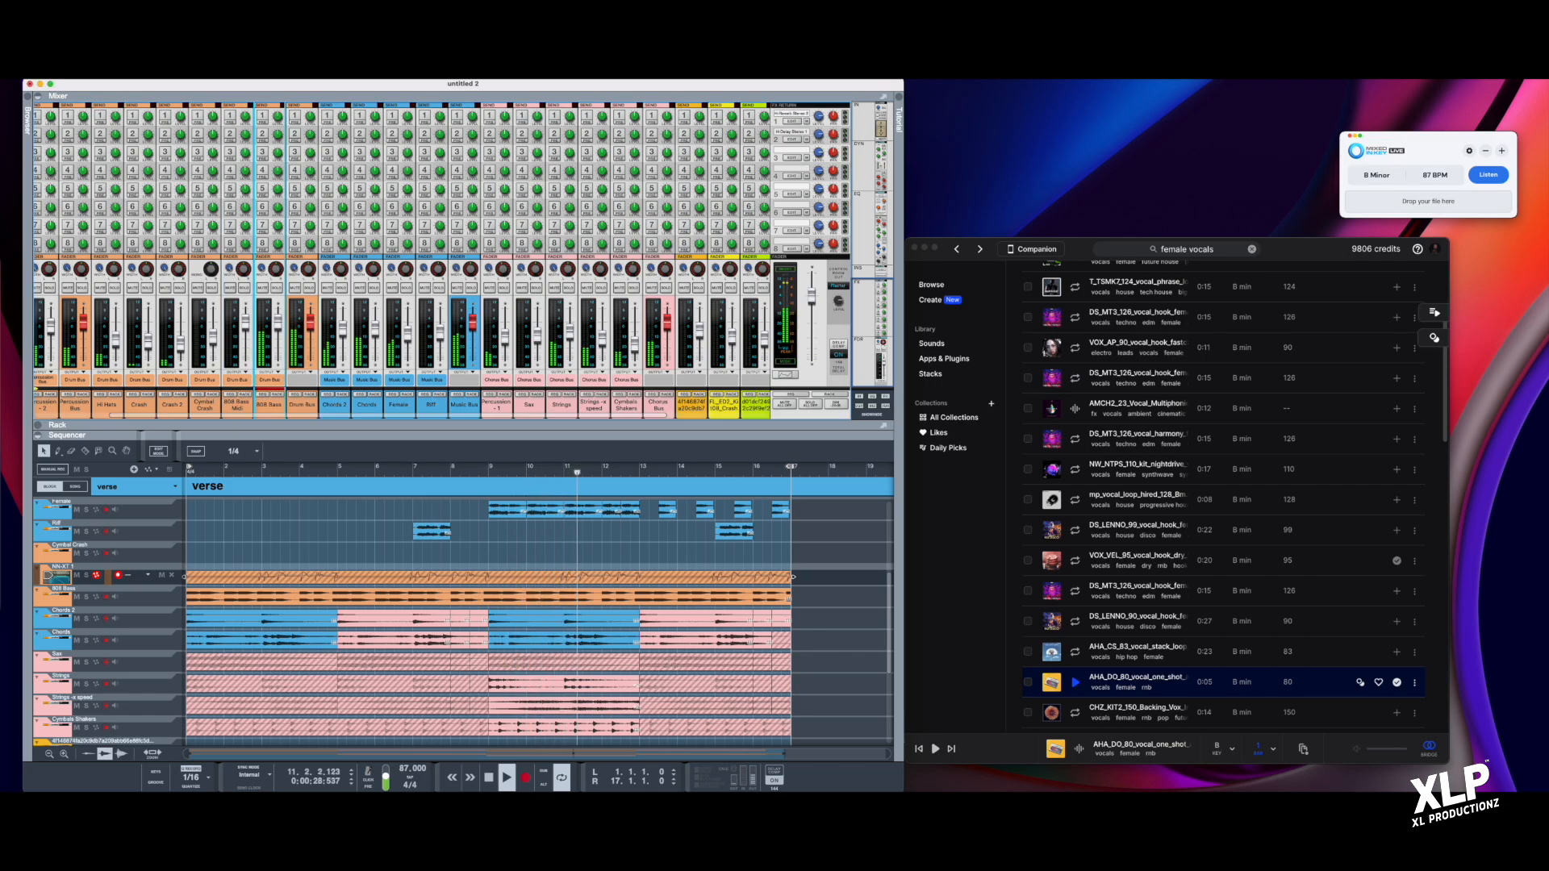
Step: Recolour the 808 Bass Midi channel pale yellow and move it after the 808 Bass channel in the mixer
left_click(251, 409)
right_click(252, 410)
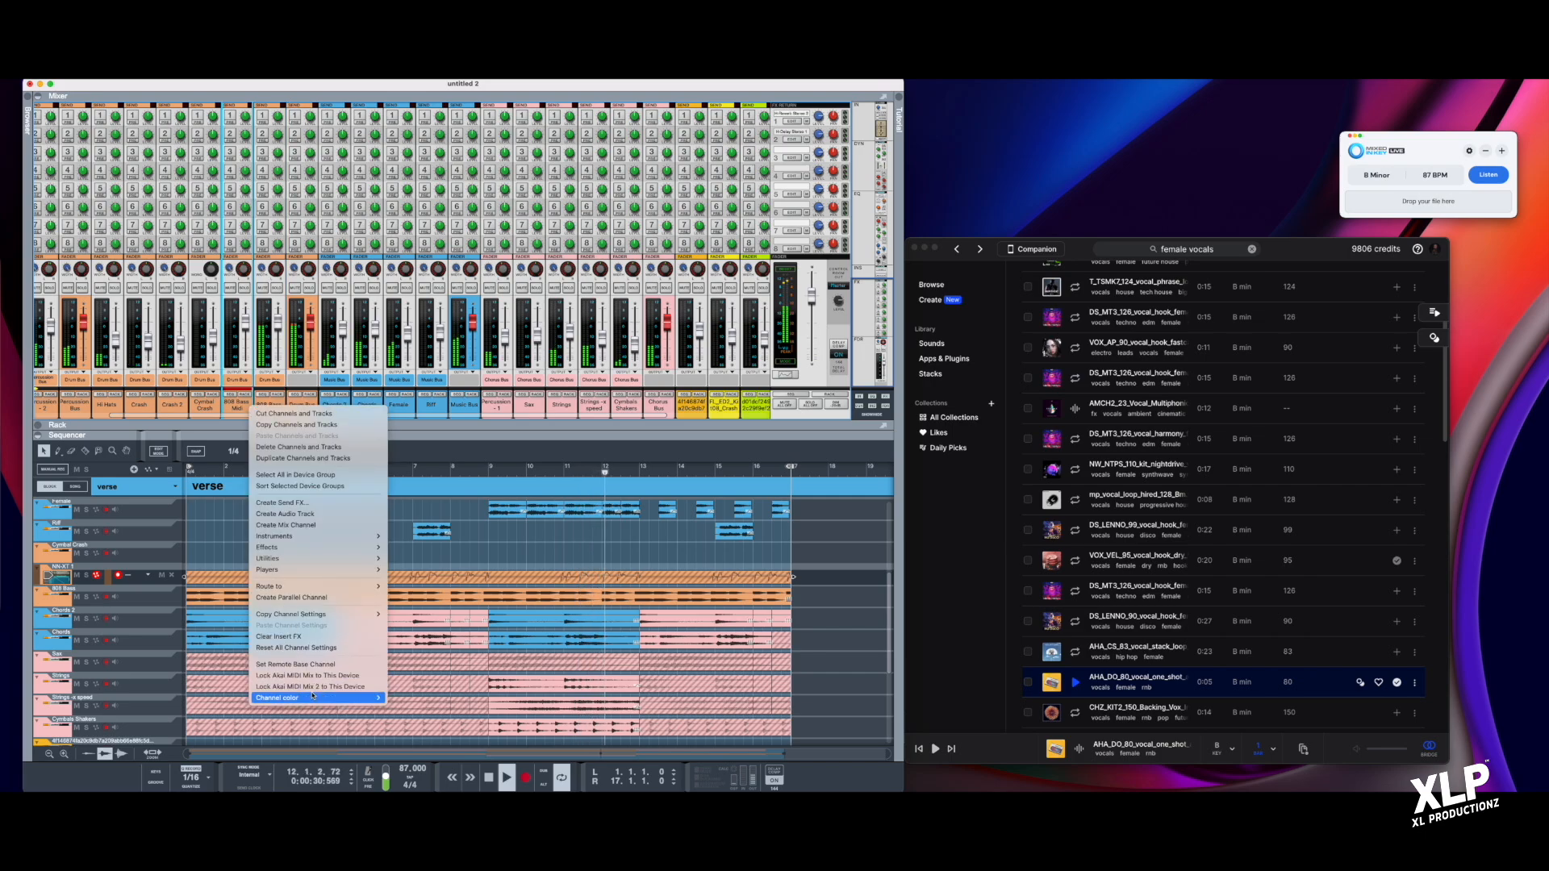
mouse_move(322, 698)
left_click(432, 537)
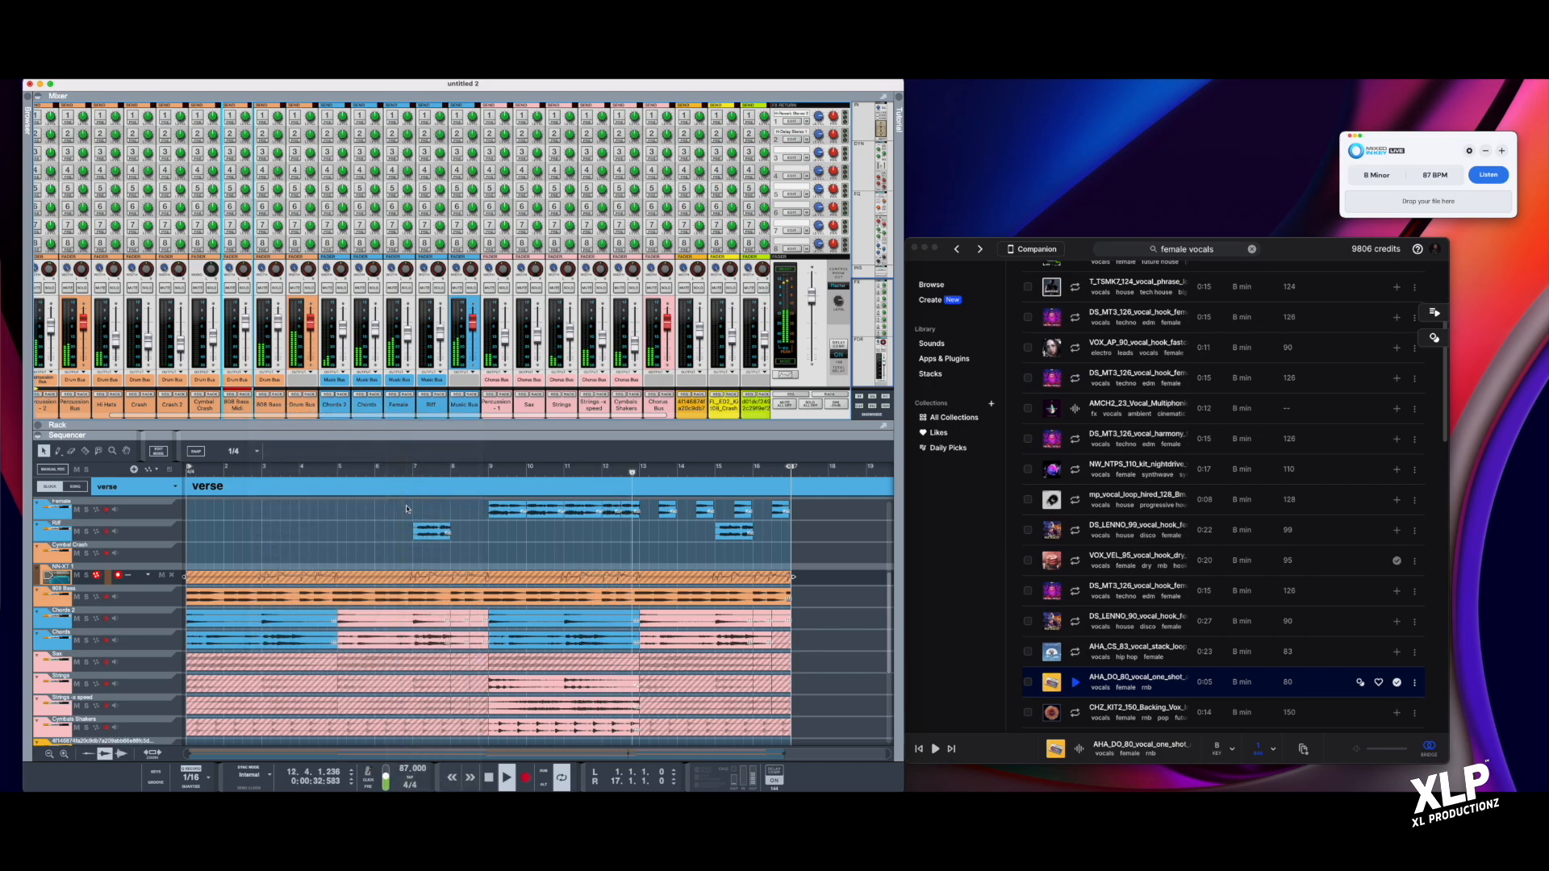
left_click_drag(257, 403, 289, 389)
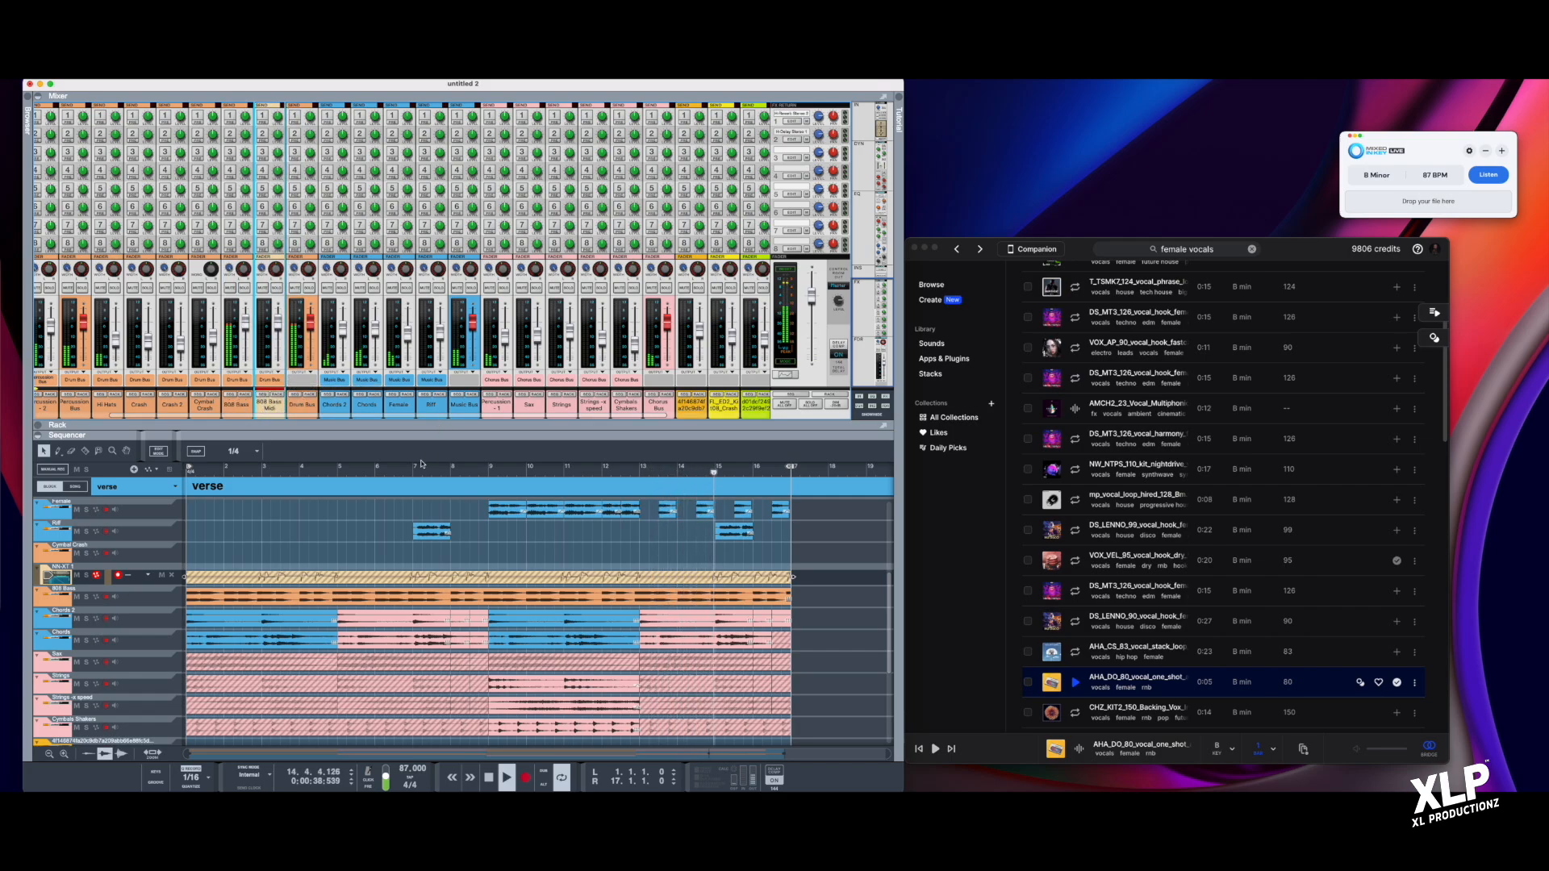
Step: Switch the block editor from verse to Chorus and audition the Chorus block from bar 1
scroll(196, 535, "up", 2)
scroll(196, 535, "up", 5)
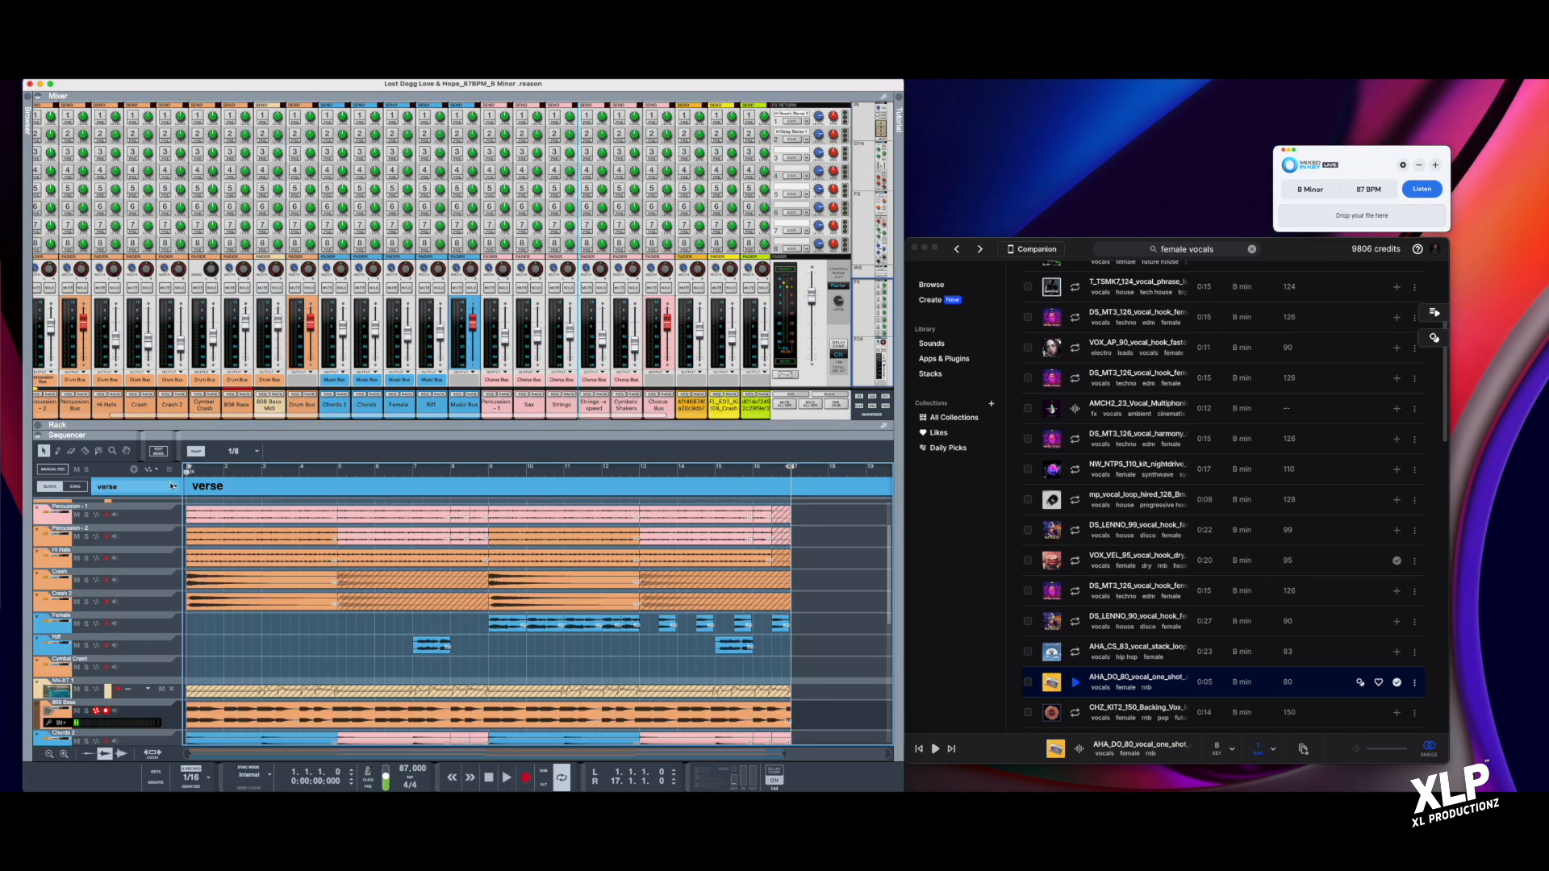
left_click(172, 486)
left_click(152, 476)
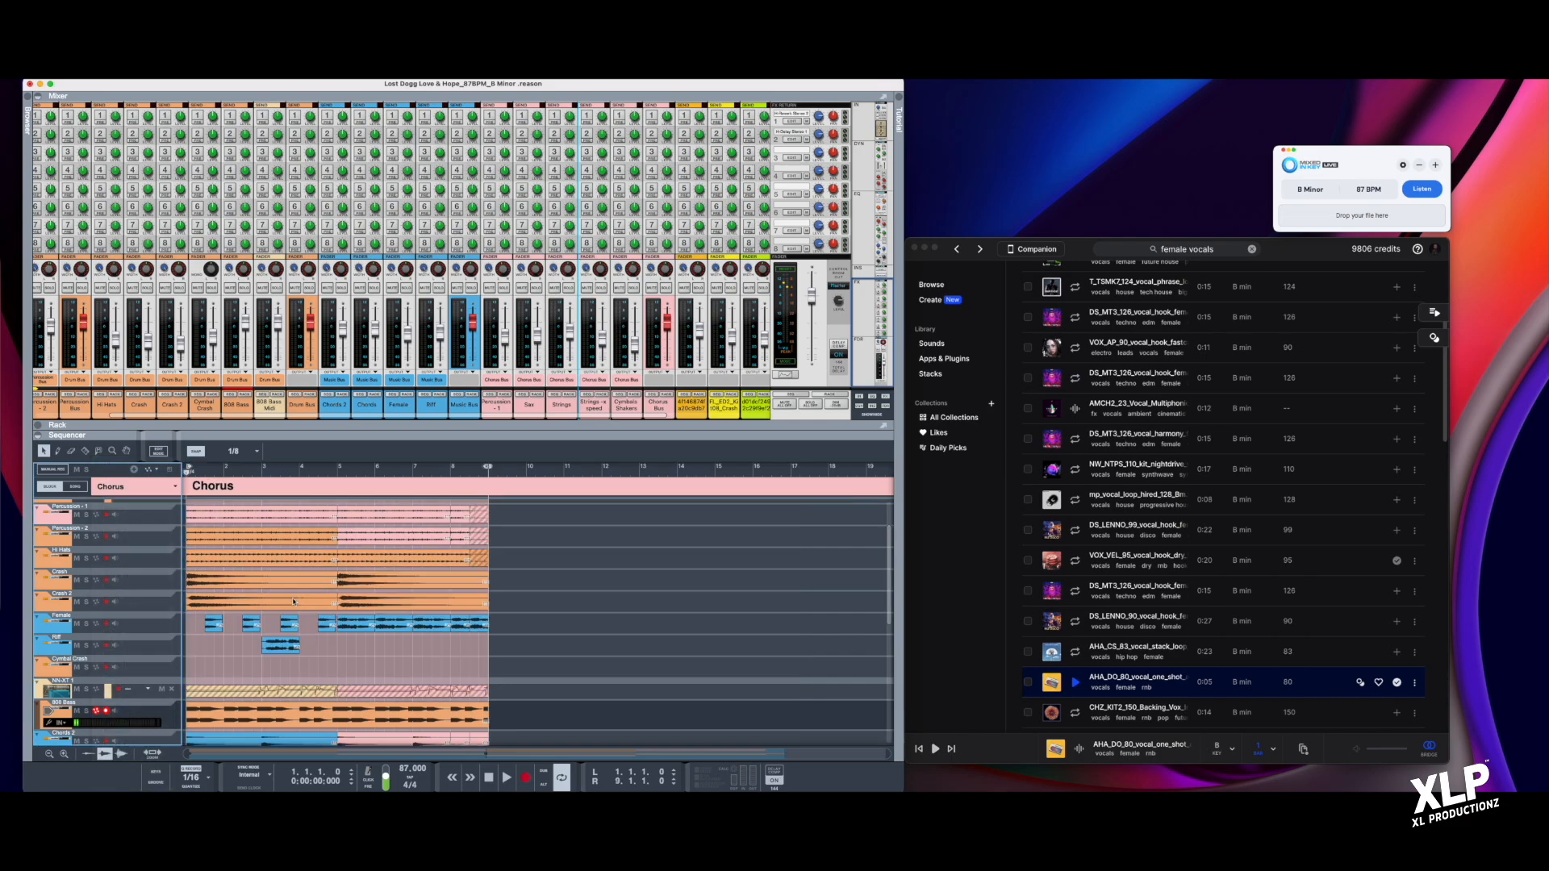
left_click(506, 778)
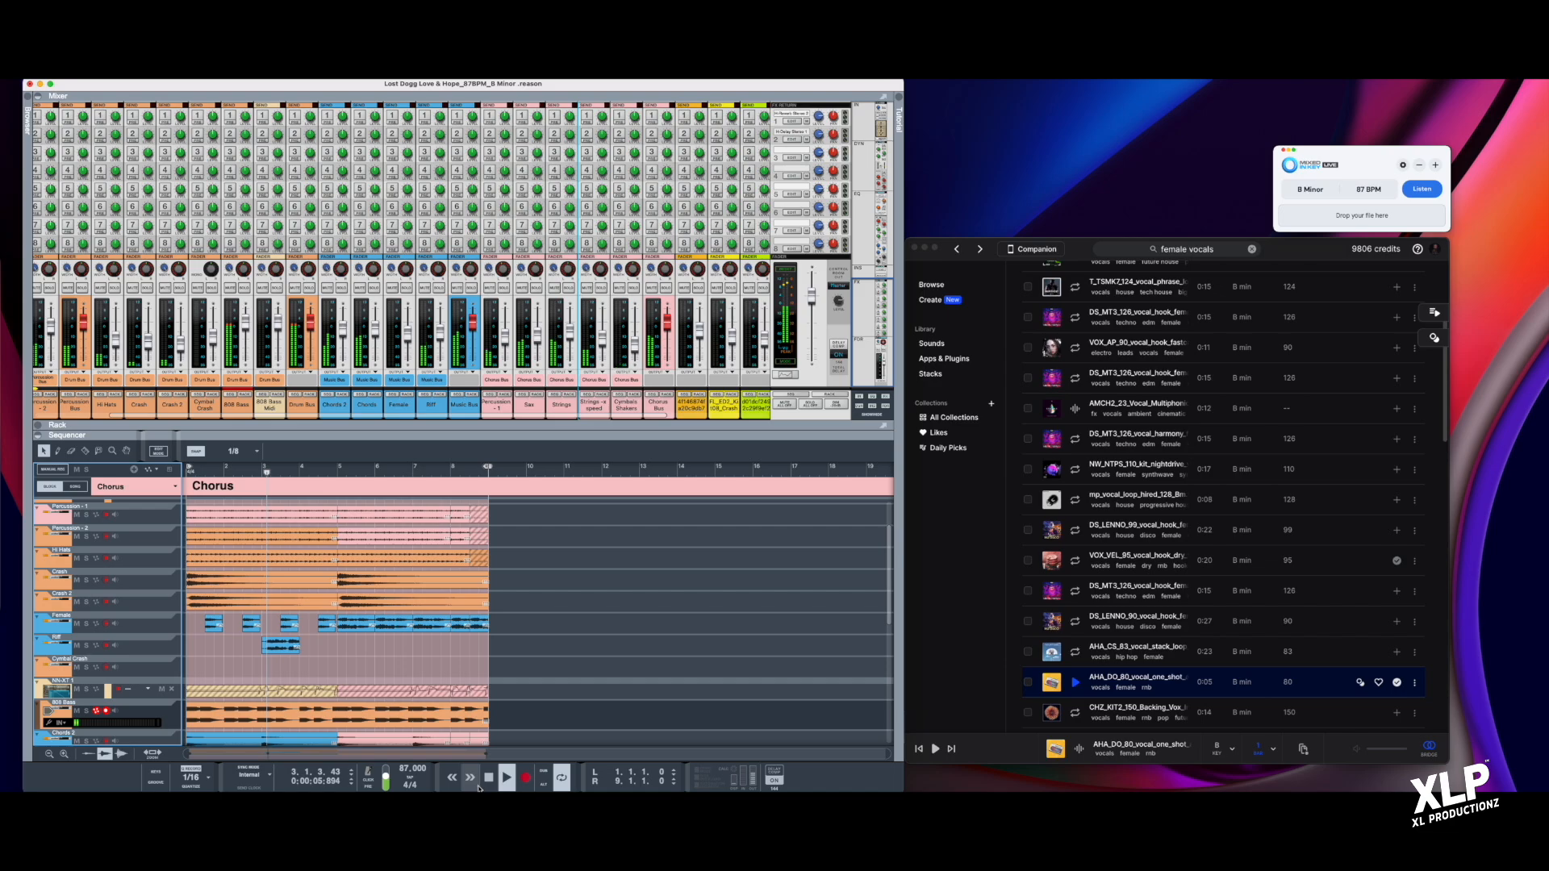
double_click(488, 779)
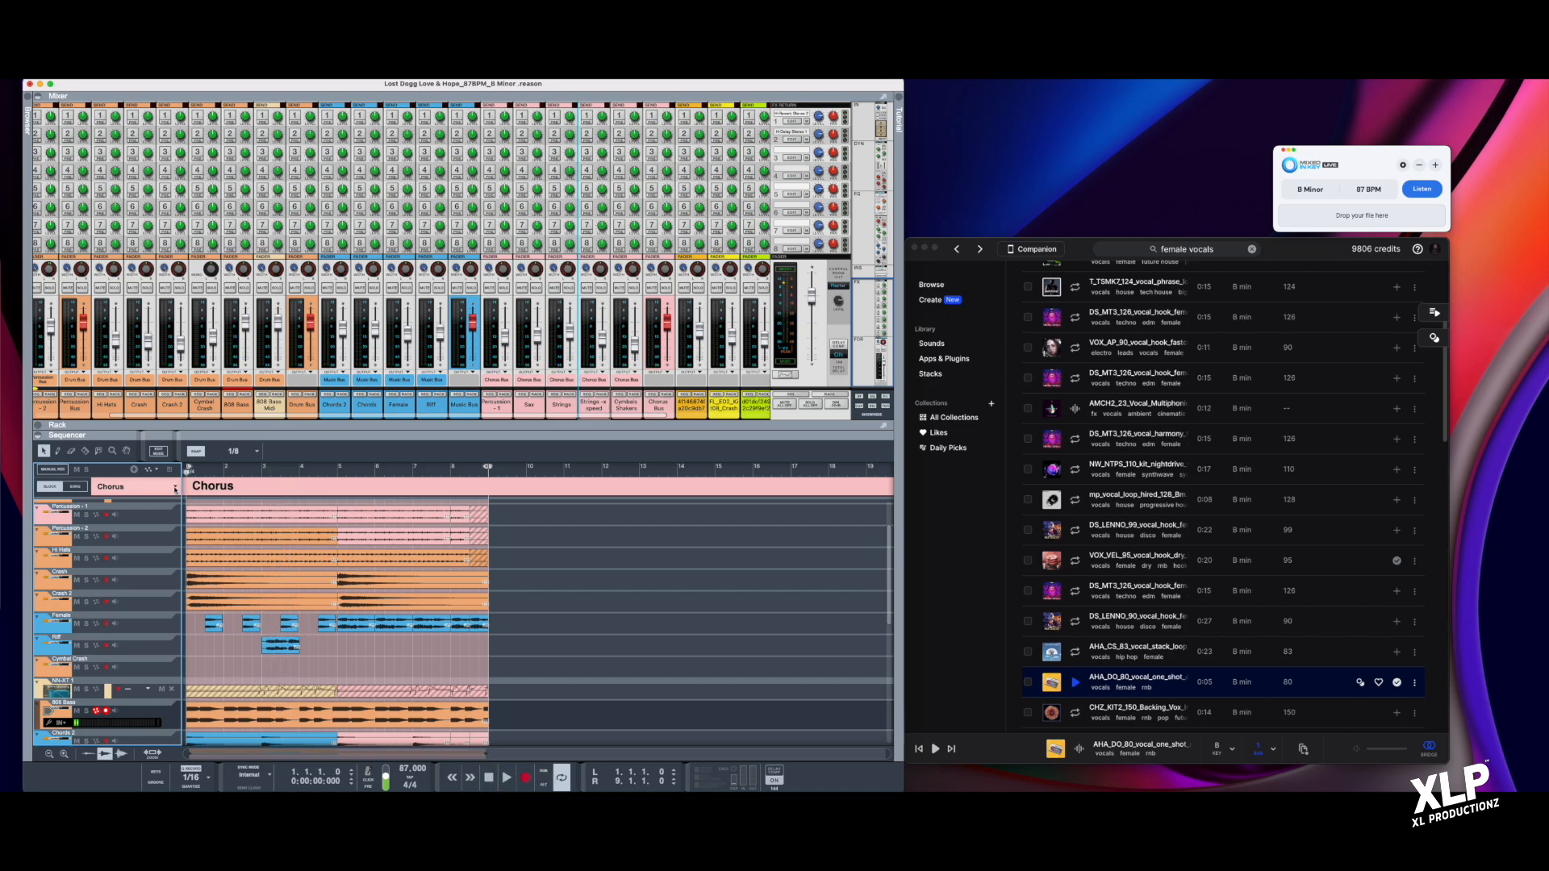
Step: Review the Chorus block's tracks down to the end of the list, selecting all its clips, and open the block list
scroll(474, 554, "up", 3)
scroll(509, 523, "down", 10)
scroll(510, 565, "down", 8)
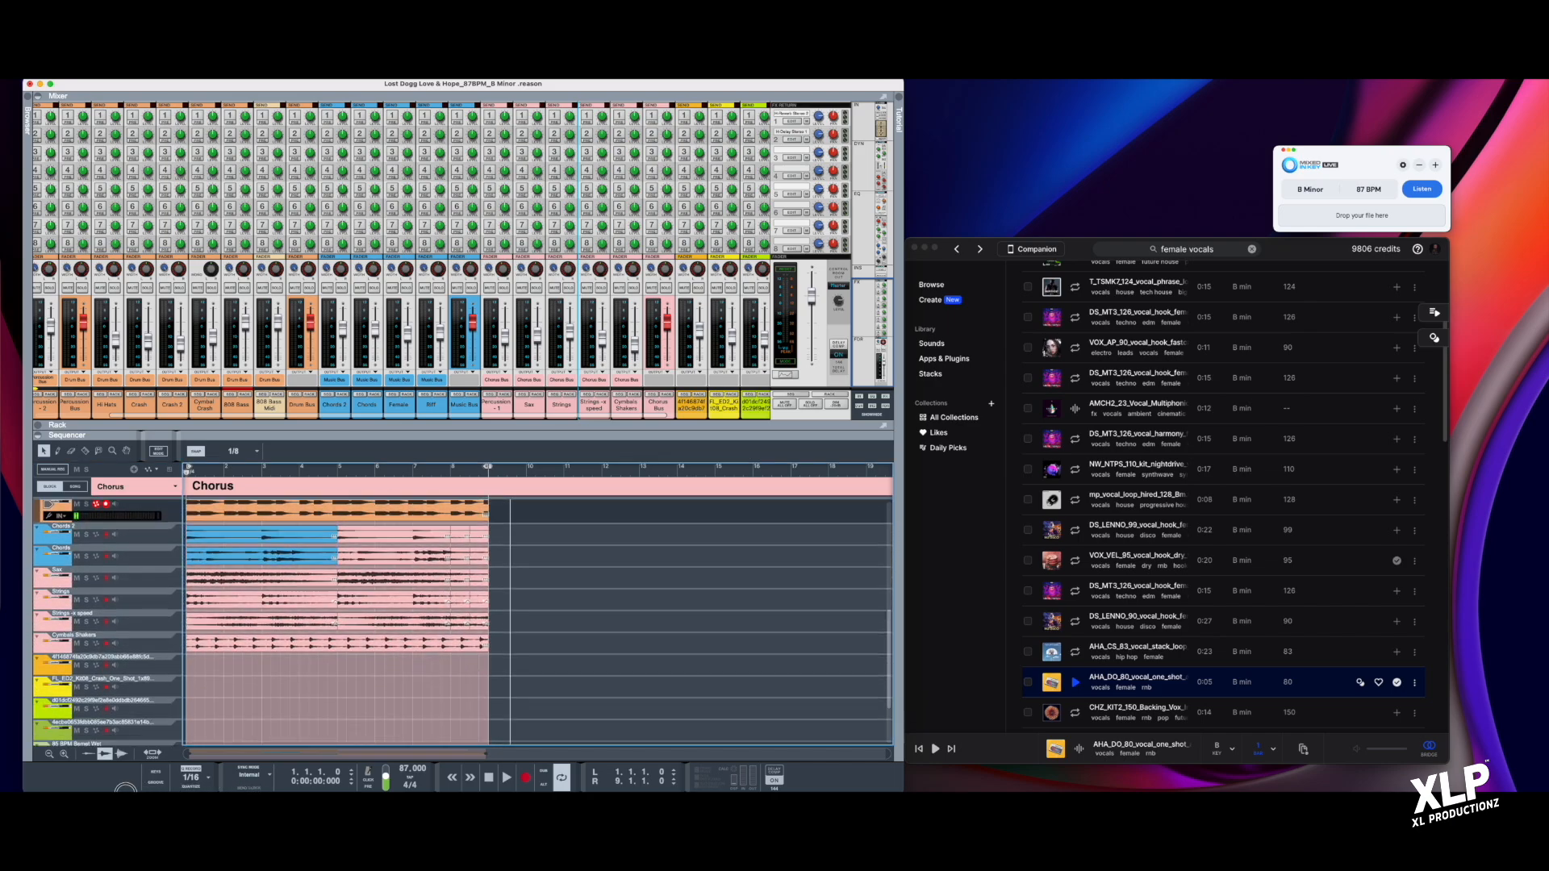
key("super+a")
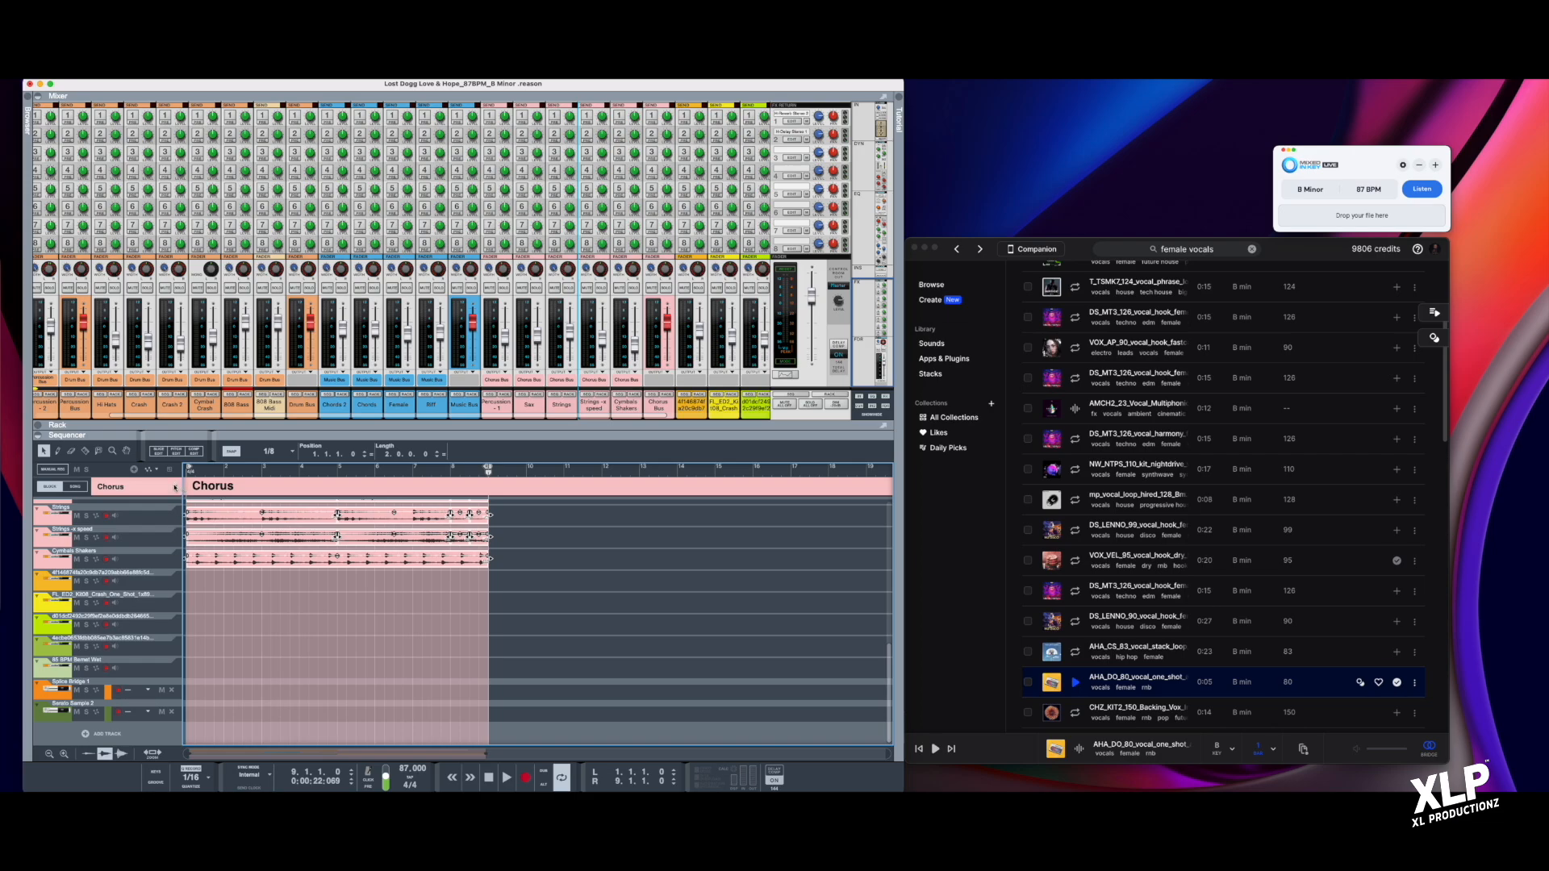
left_click(175, 487)
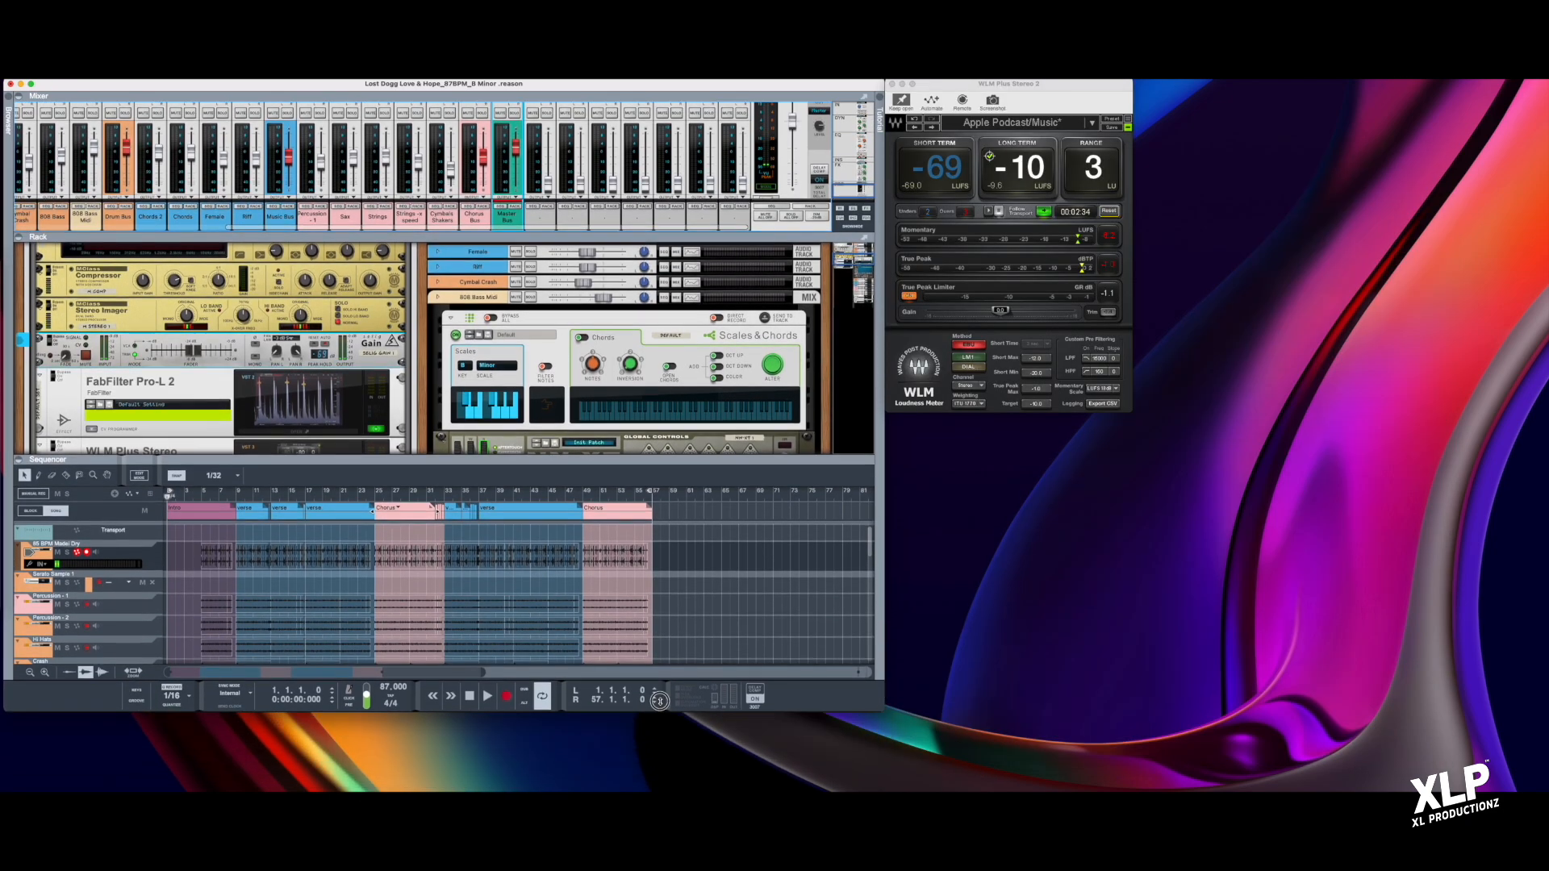
Step: Shrink the project window to show only the mixer beside the WLM loudness meter, and play the song from bar 1
left_click_drag(659, 701, 661, 510)
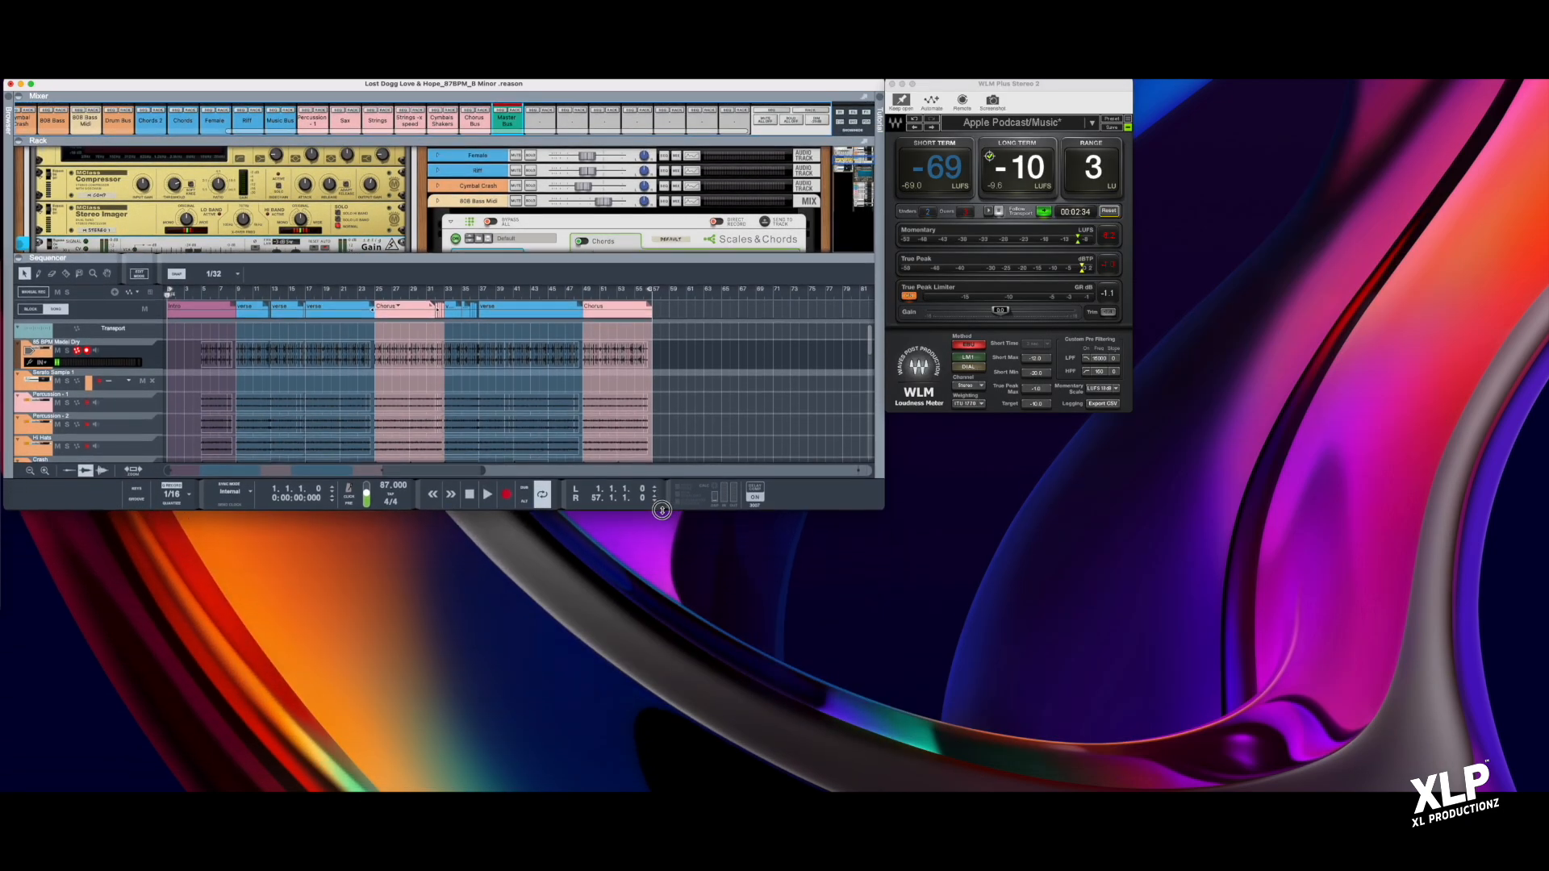
left_click(18, 258)
left_click(19, 284)
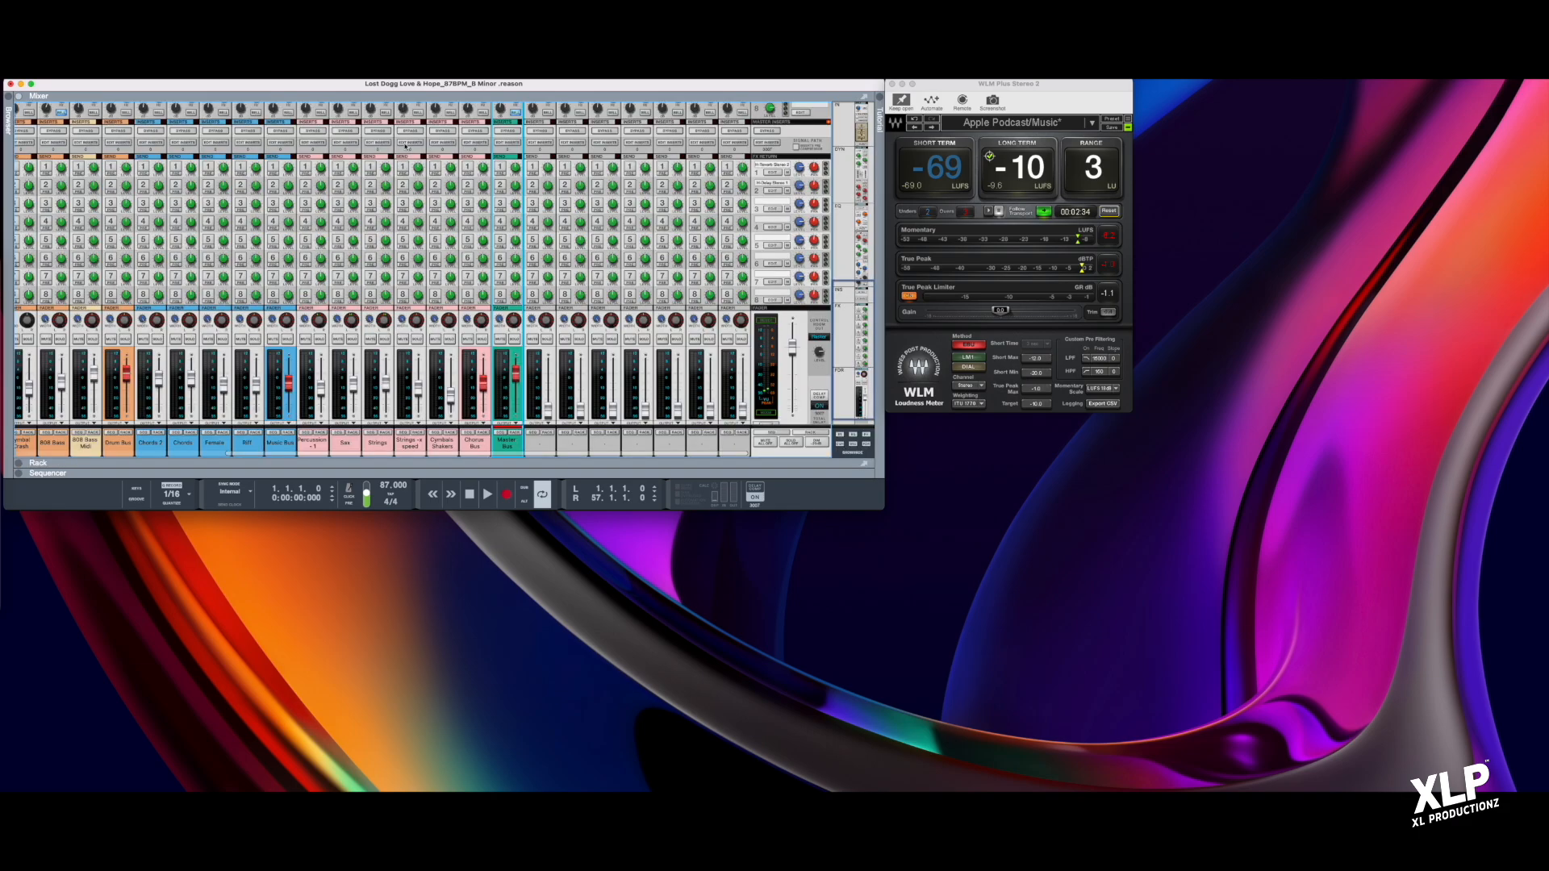
left_click_drag(980, 87, 1104, 268)
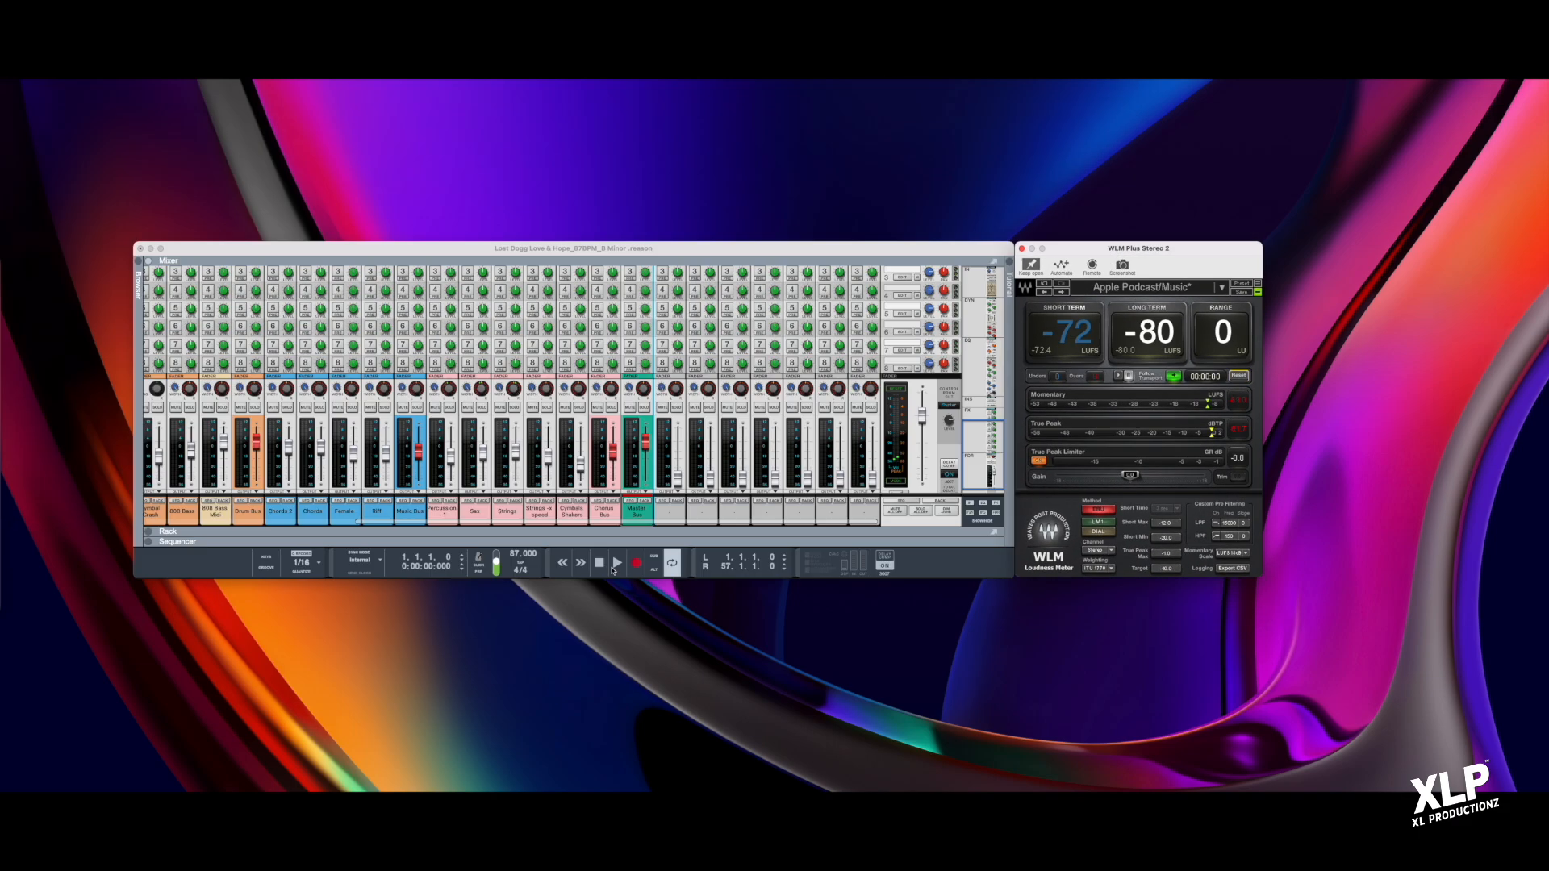
left_click(618, 564)
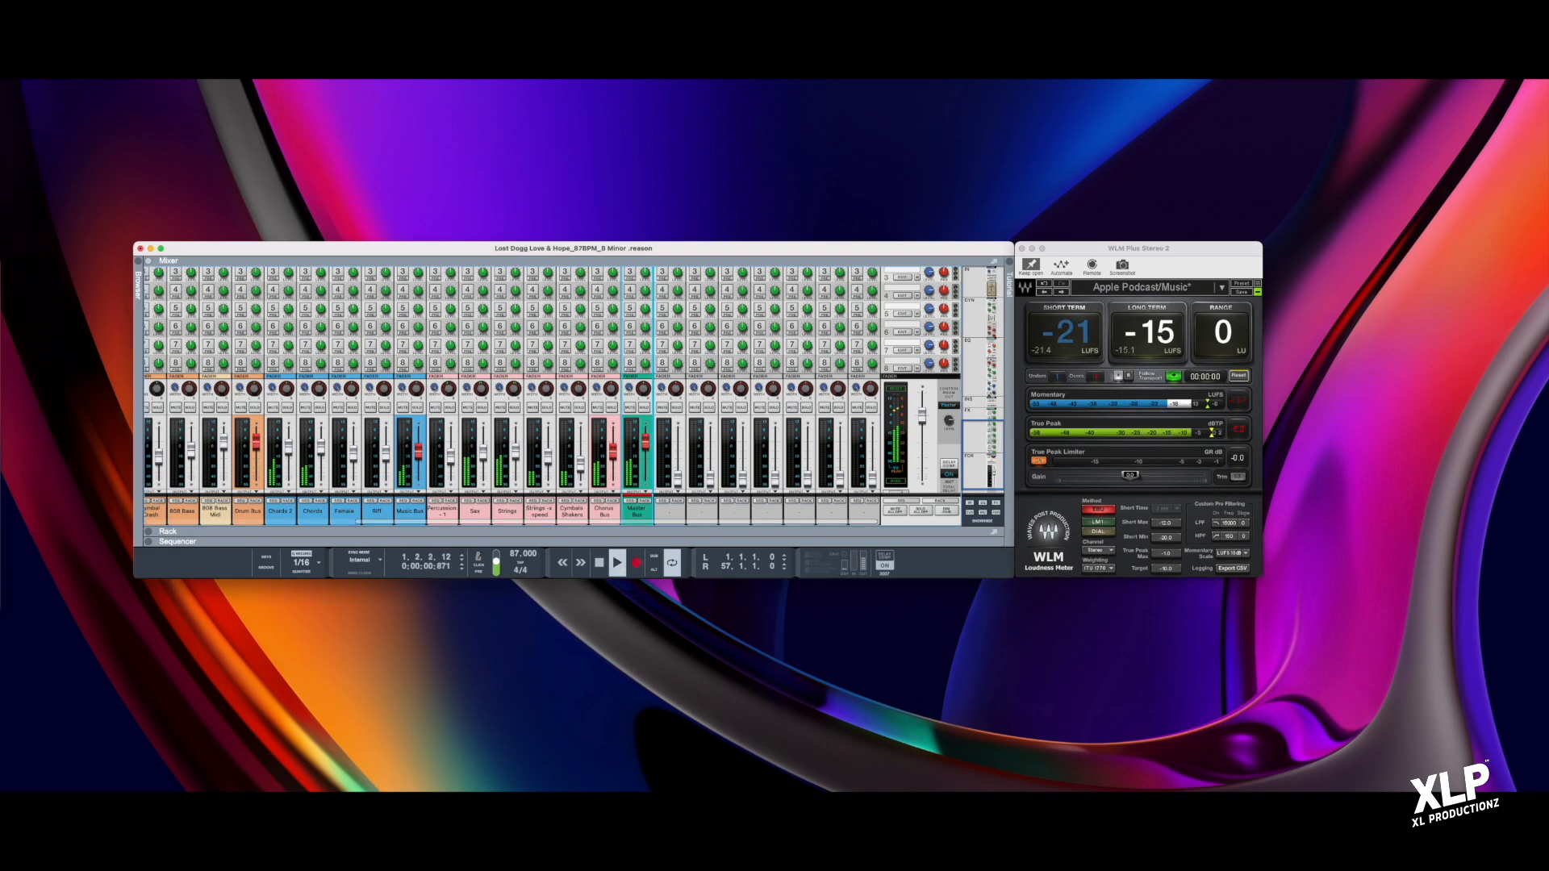